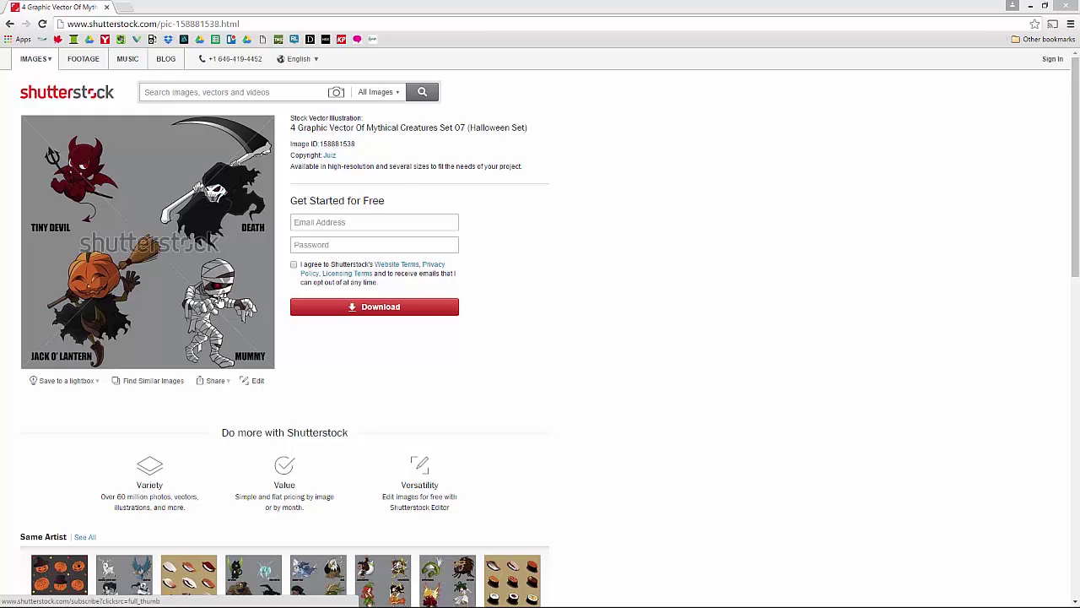
- Import the mummy_shutterstock image from the desktop into CrazyTalk Animator 3 as a G3 Free Bone Actor
left_click(1065, 7)
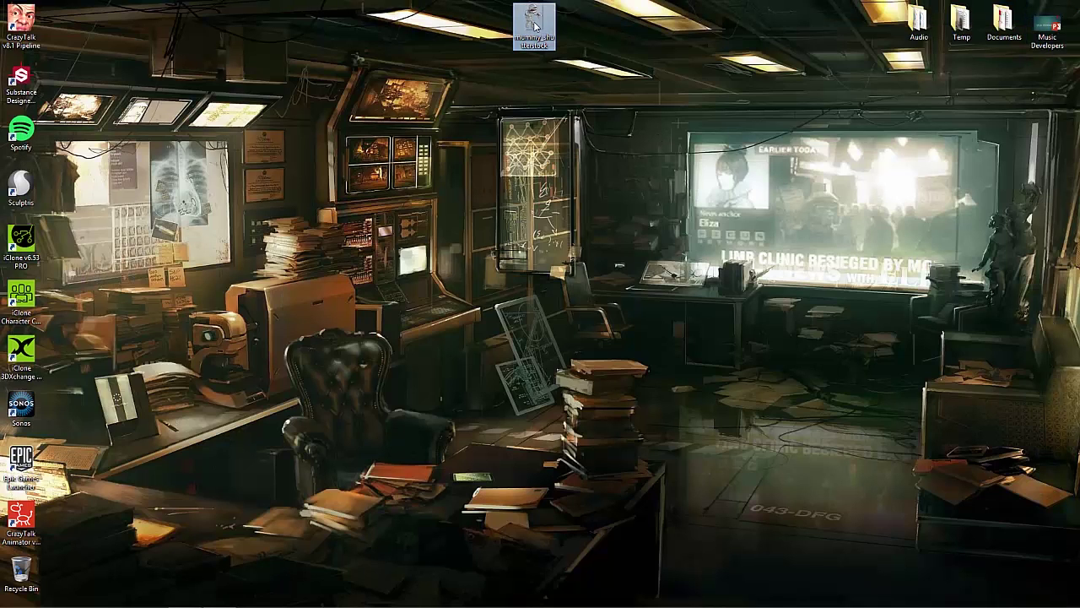
left_click_drag(534, 23, 397, 355)
key("alt+Tab")
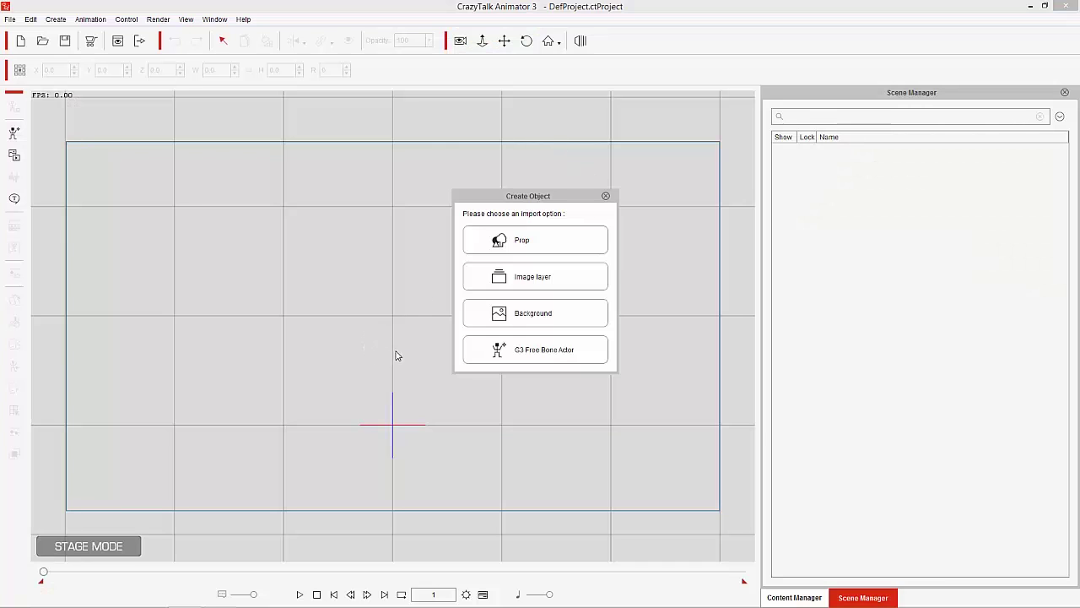
left_click(546, 354)
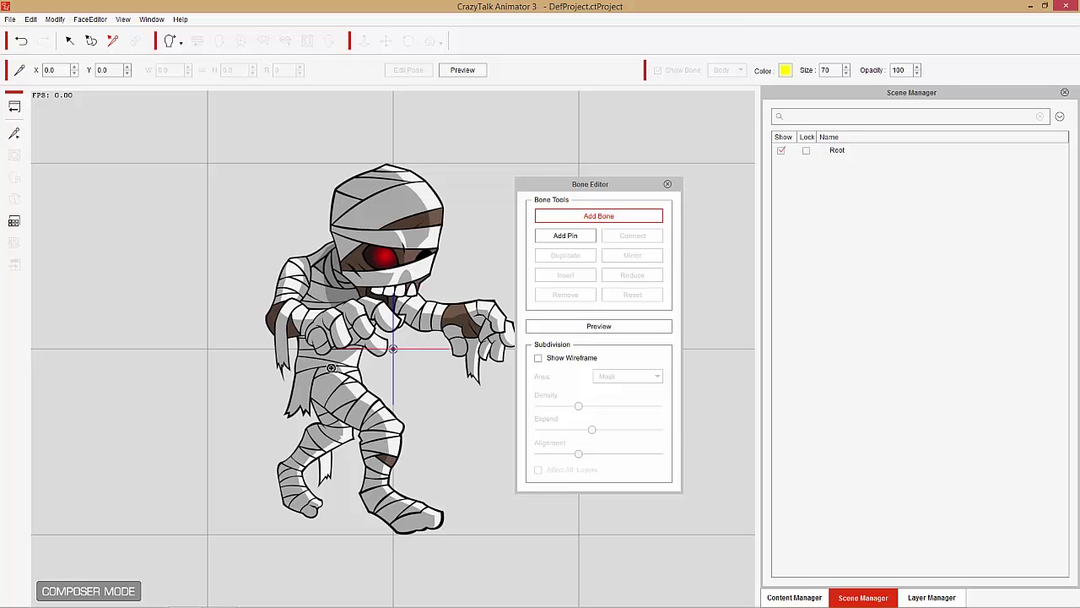
- Build the central bone chain from the mummy's hip up through the chest and neck to the forehead
left_click_drag(331, 368, 335, 325)
left_click_drag(337, 315, 337, 285)
left_click(337, 285)
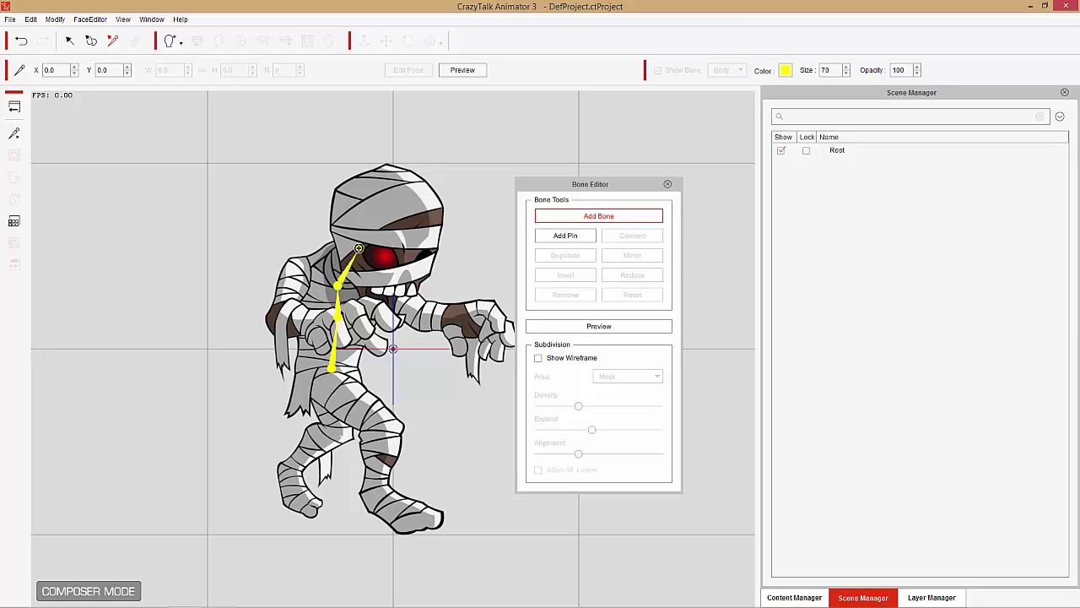
left_click(358, 250)
right_click(400, 190)
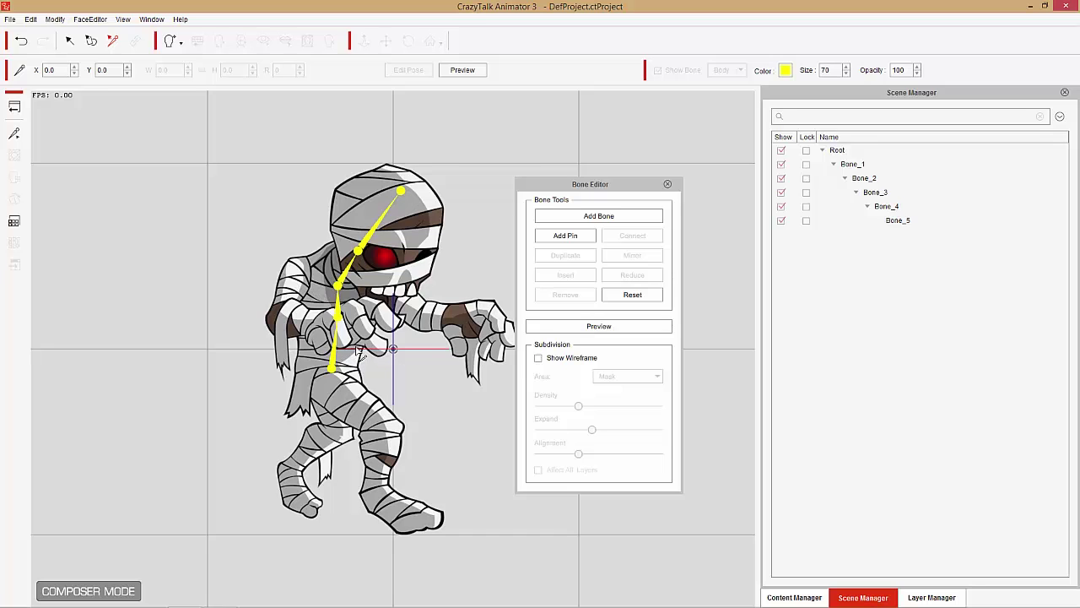
- Branch a bone chain from the chest bone through the shoulder, elbow and wrist to the fingertips of the outstretched arm
left_click(339, 312)
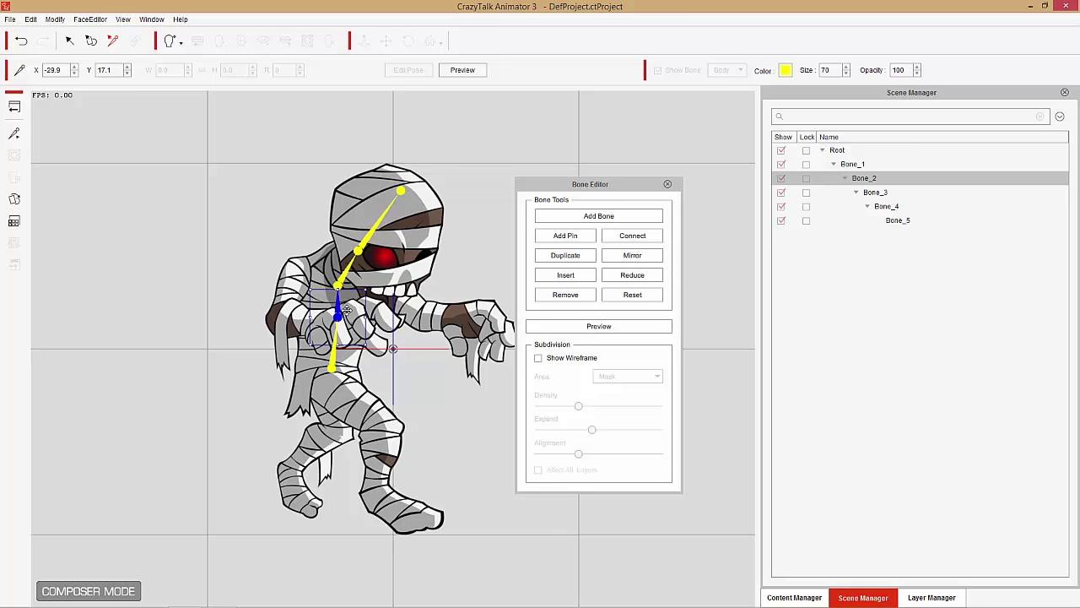
left_click(577, 217)
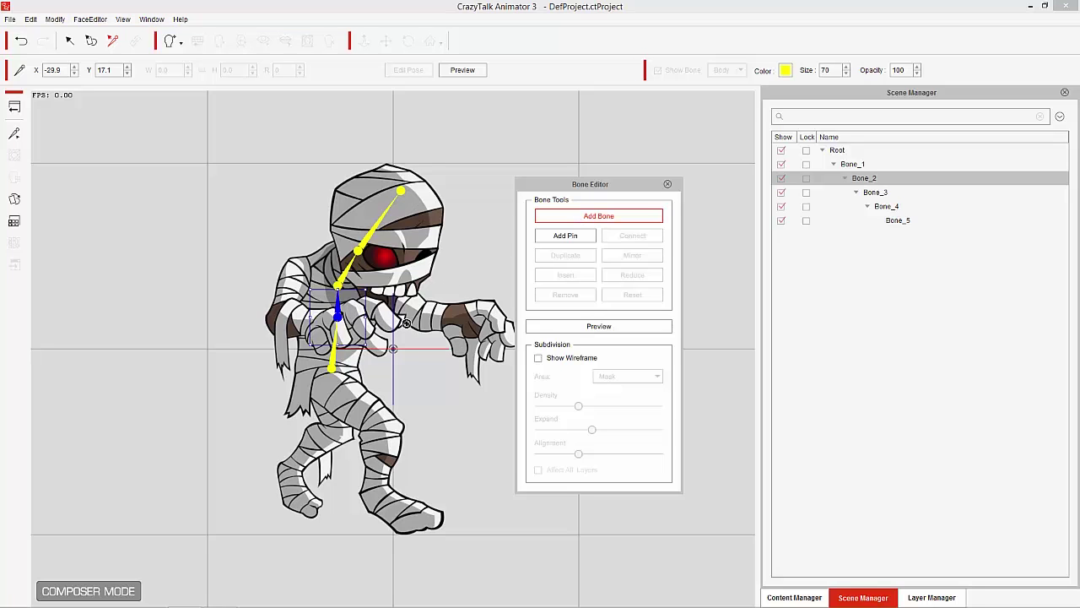
left_click(382, 284)
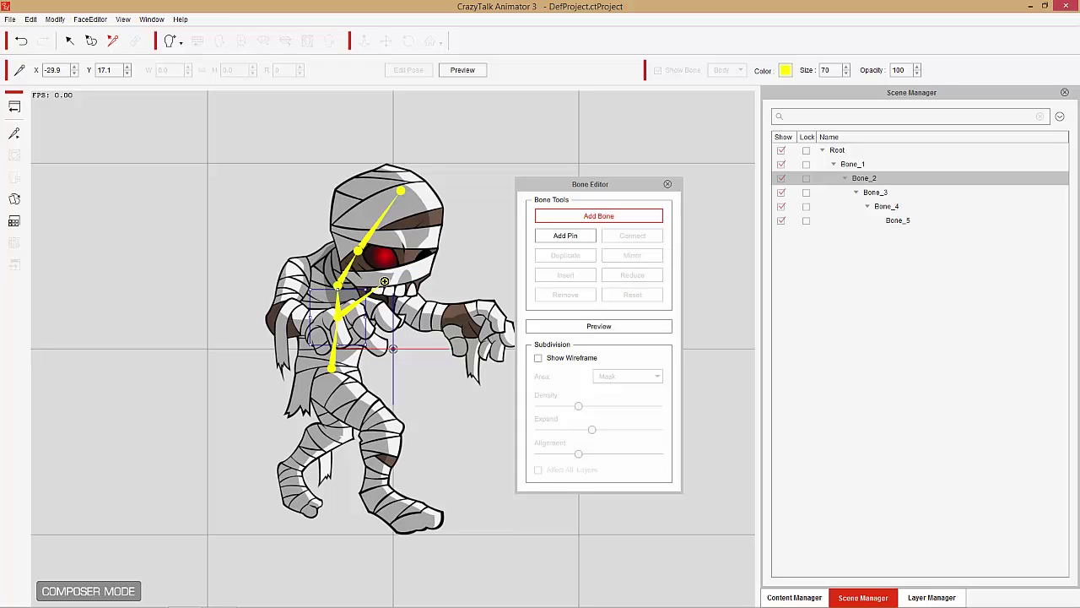
left_click(387, 284)
left_click(450, 311)
left_click(501, 335)
right_click(491, 278)
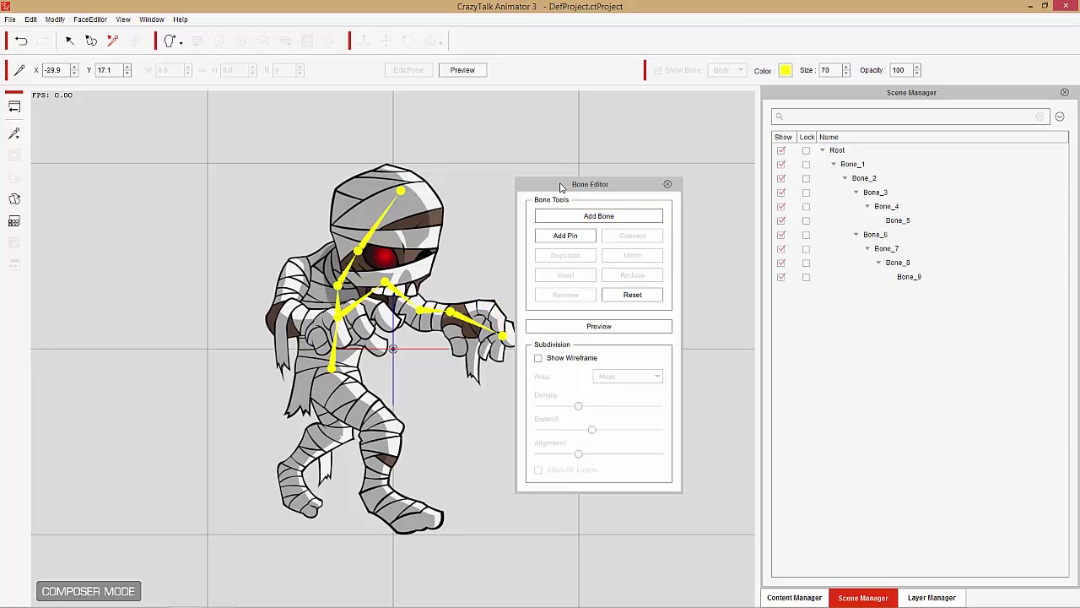
- Branch a second arm chain from the chest bone through the rear shoulder, elbow and wrist to the hand in front of the chest
mouse_move(563, 187)
left_mouse_down()
mouse_move(582, 201)
mouse_move(573, 196)
left_mouse_up()
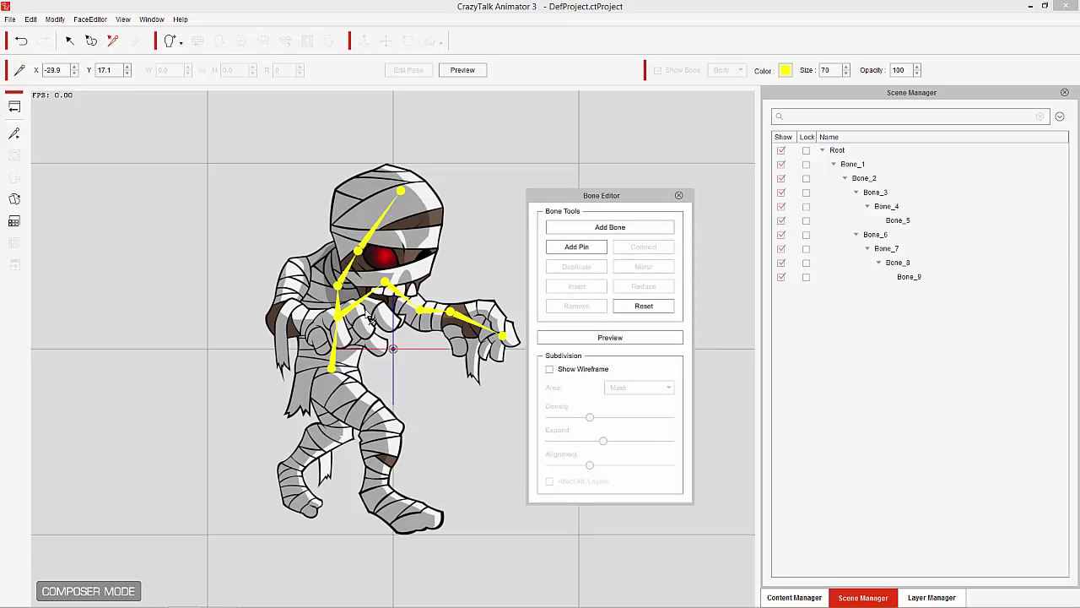
left_click(342, 311)
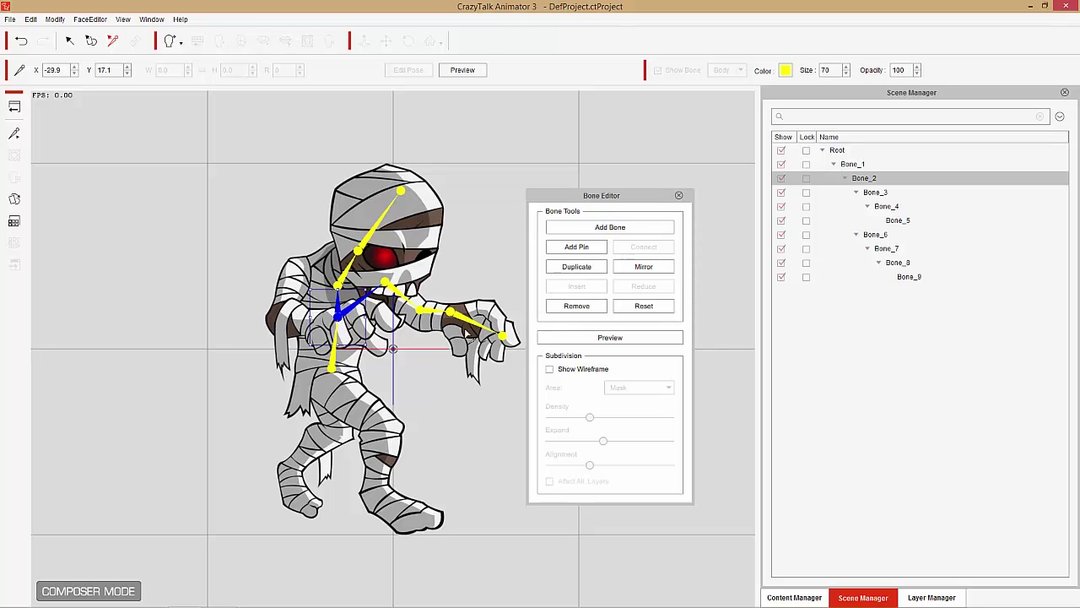
left_click(574, 228)
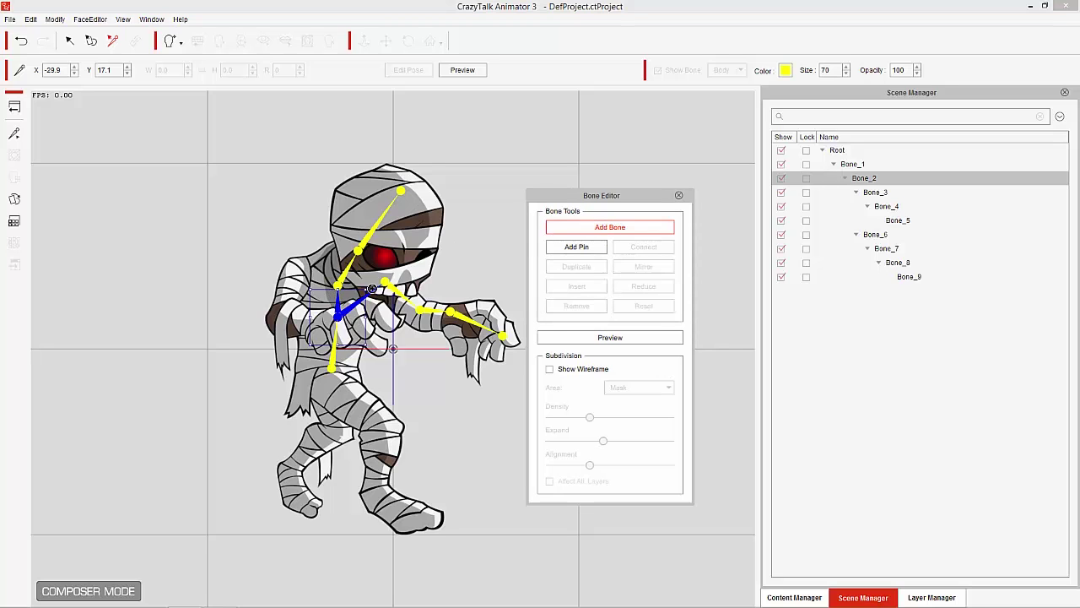
left_click(297, 265)
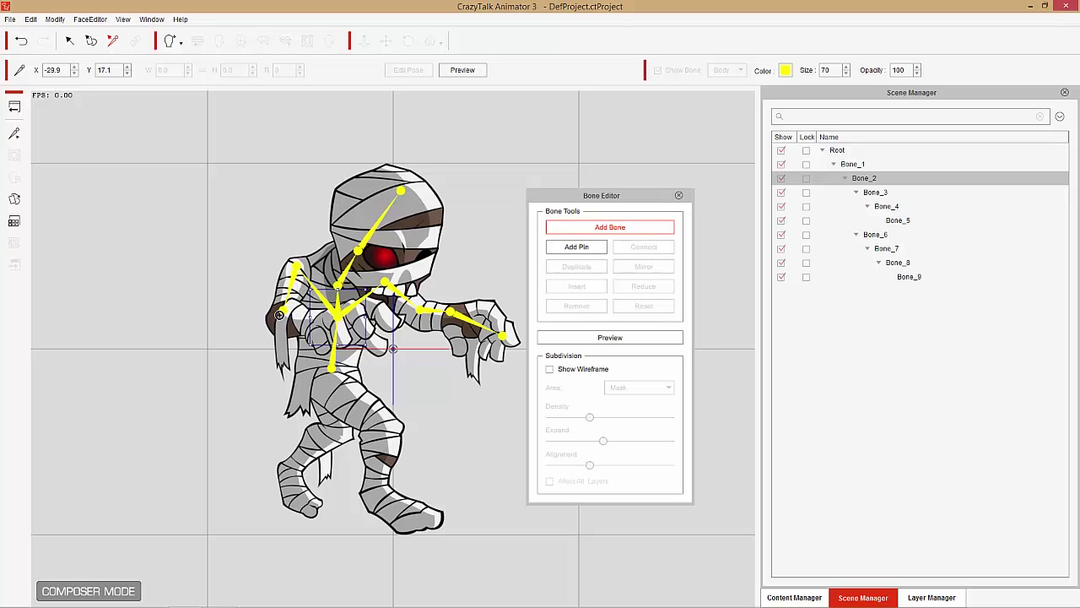
left_click(280, 317)
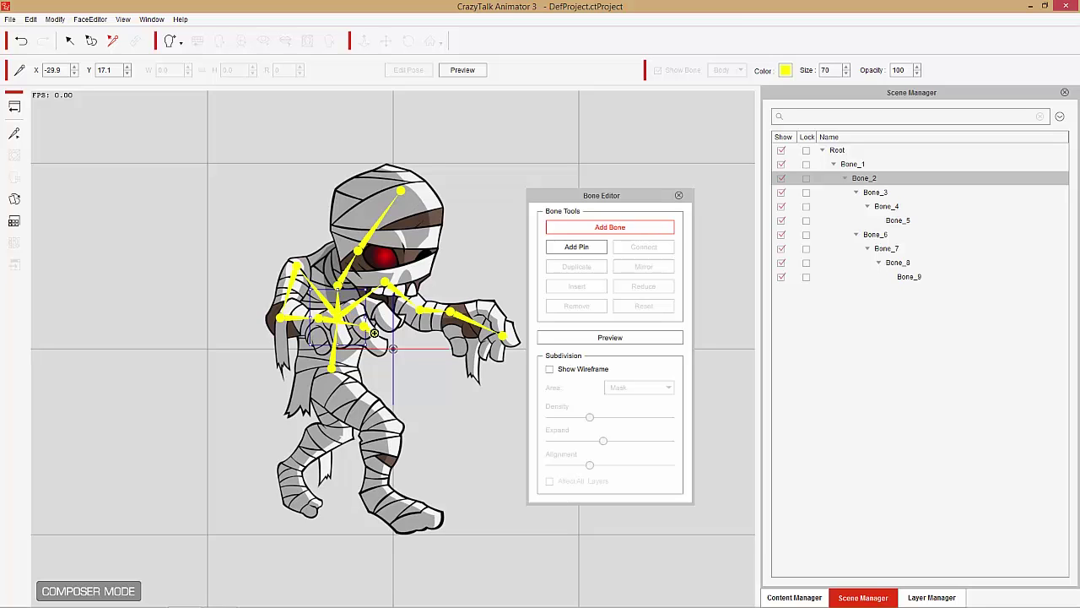
right_click(384, 311)
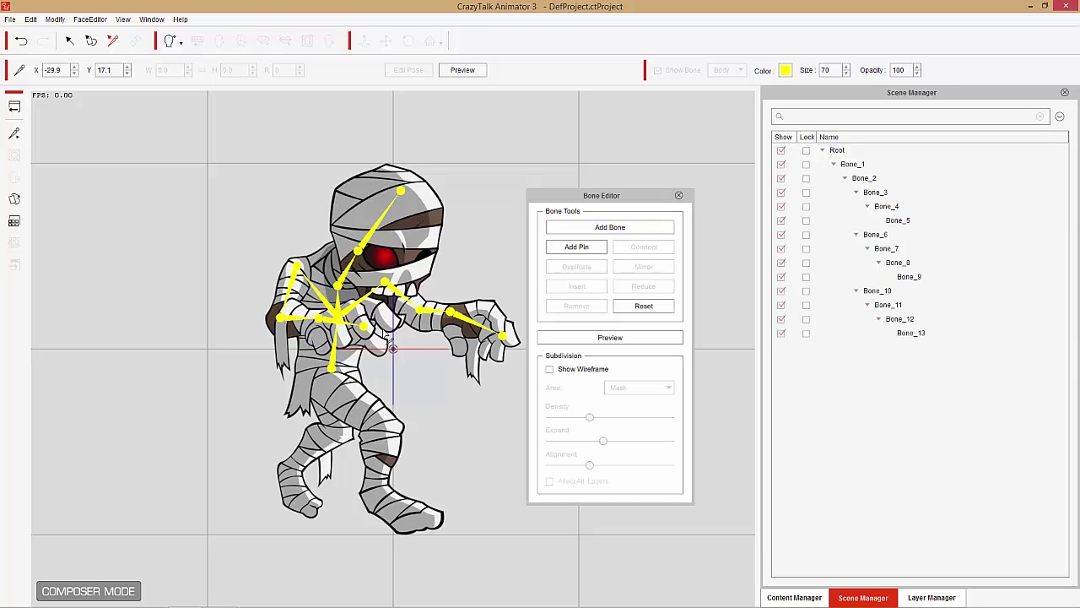
- Branch a leg chain from the hip bone through the front leg's thigh, knee and ankle to the toes
left_click(337, 359)
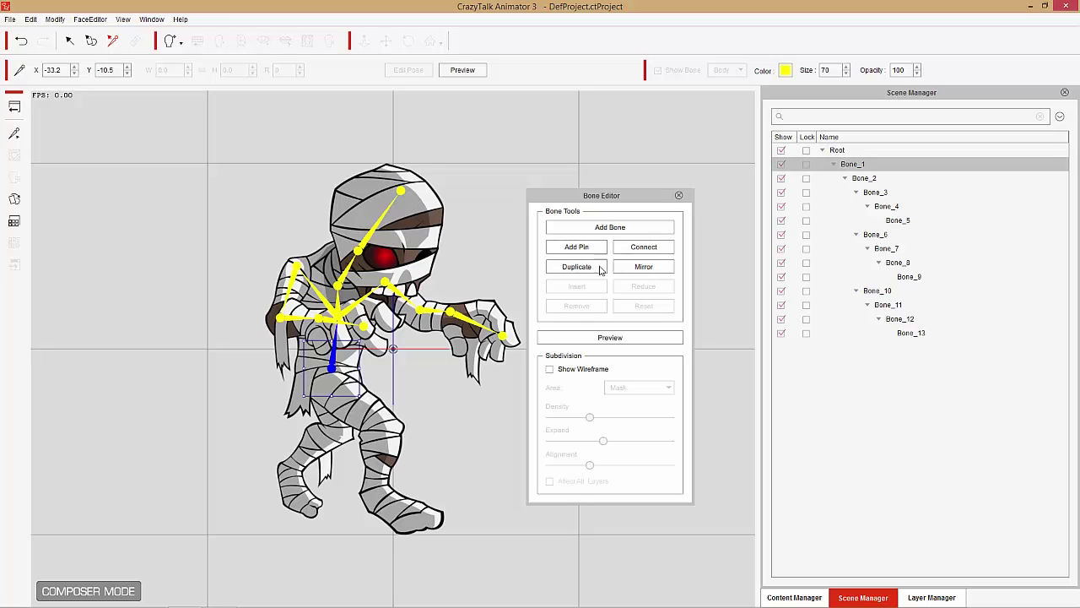
left_click(629, 232)
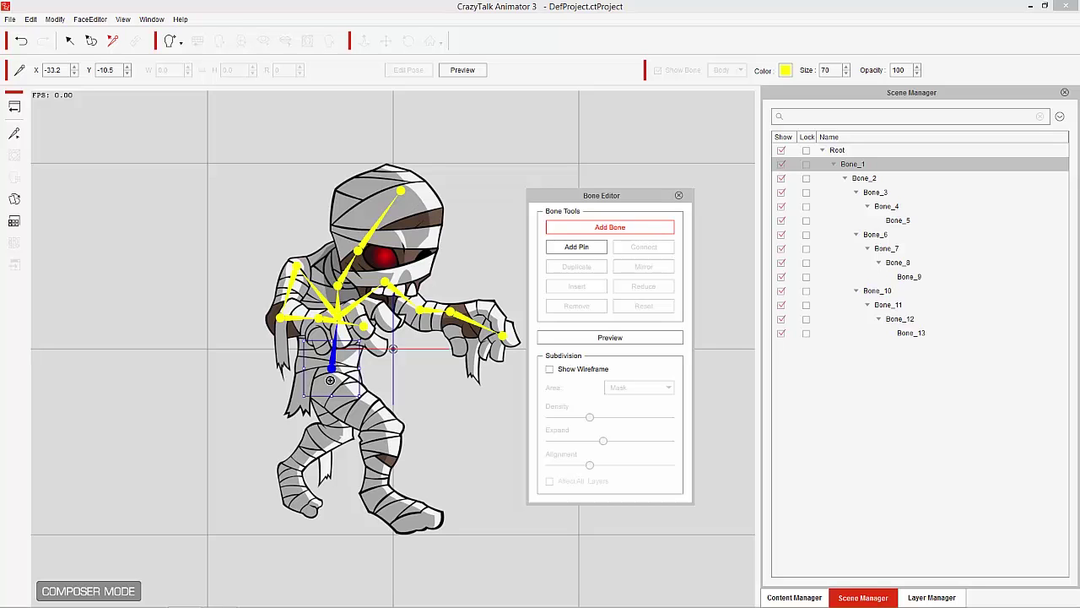
left_click(329, 376)
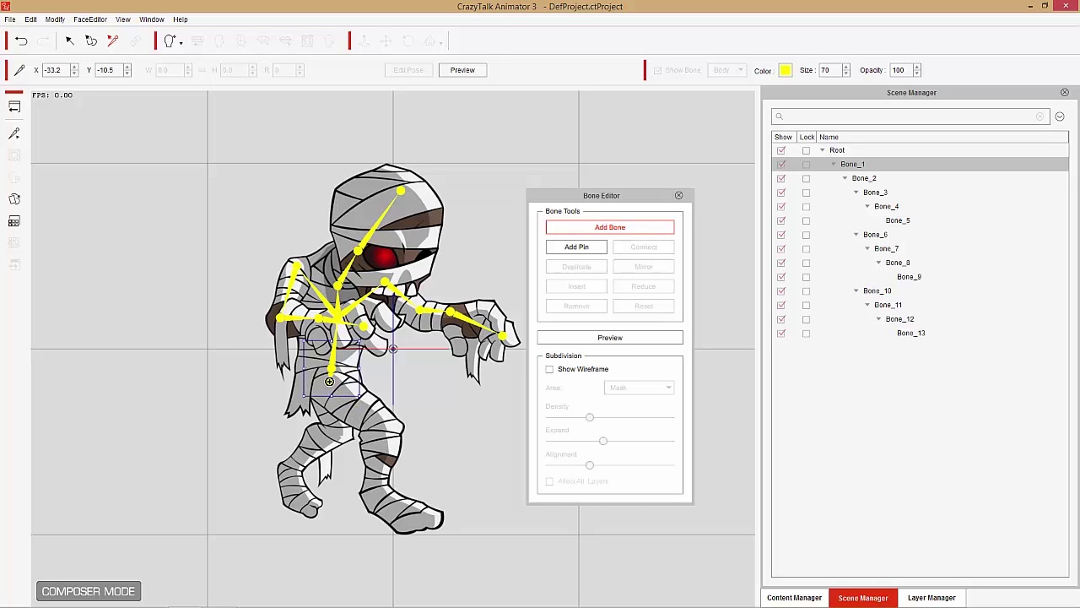
left_click(384, 425)
left_click(375, 491)
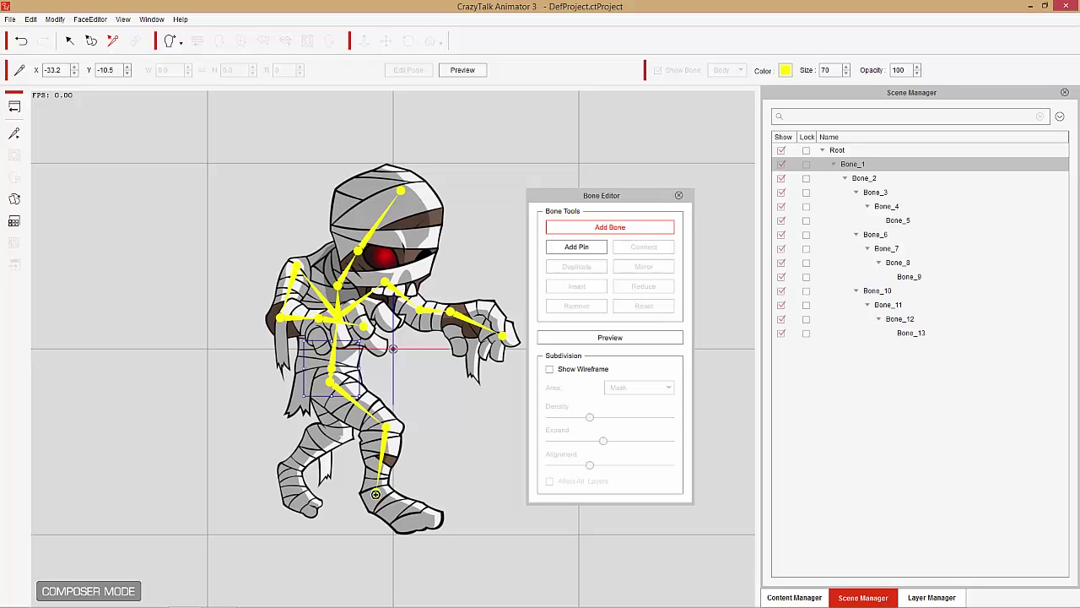
left_click(428, 521)
right_click(427, 466)
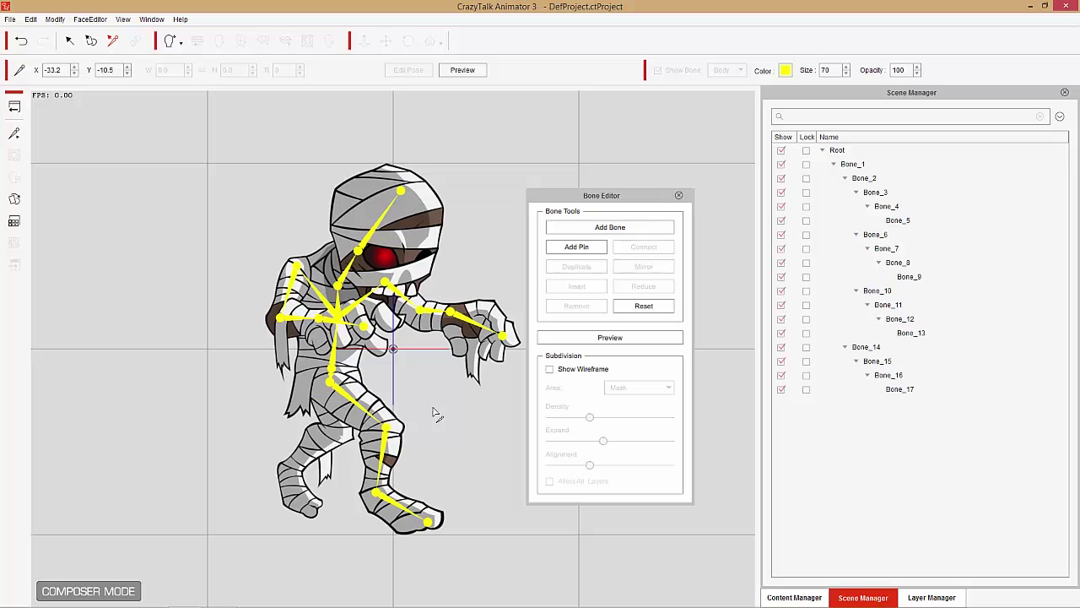
- Branch another leg chain from the hip bone through the rear leg's knee and ankle to the toes
left_click(335, 371)
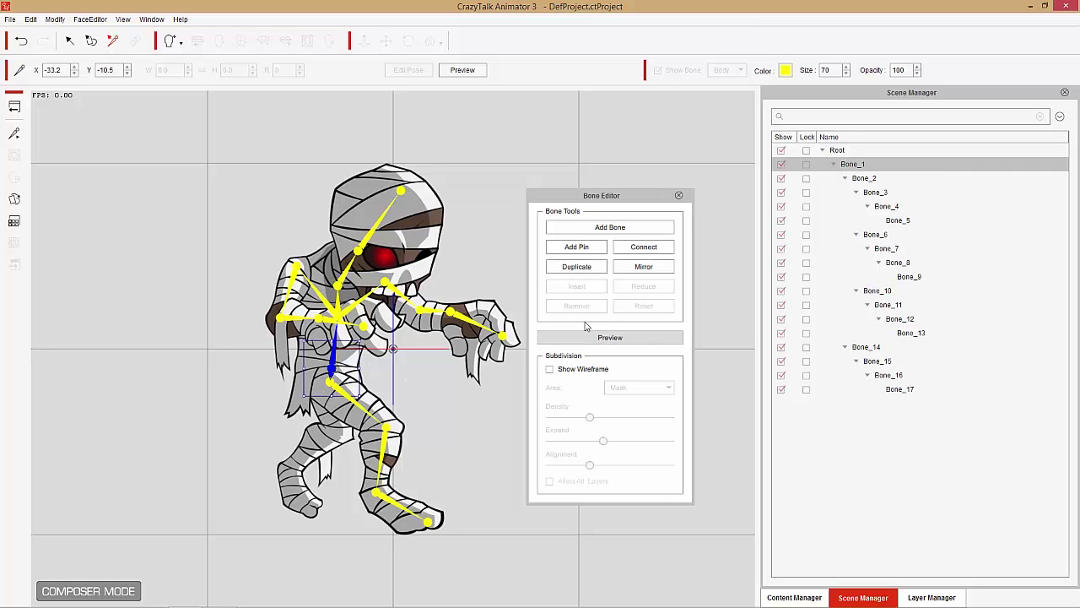
left_click(605, 228)
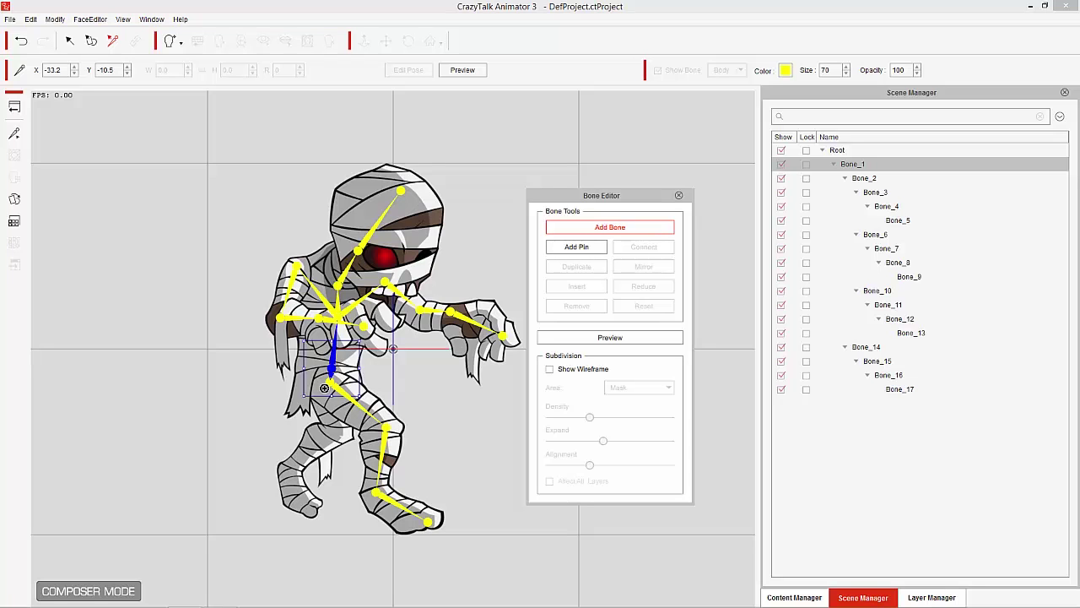
left_click(324, 389)
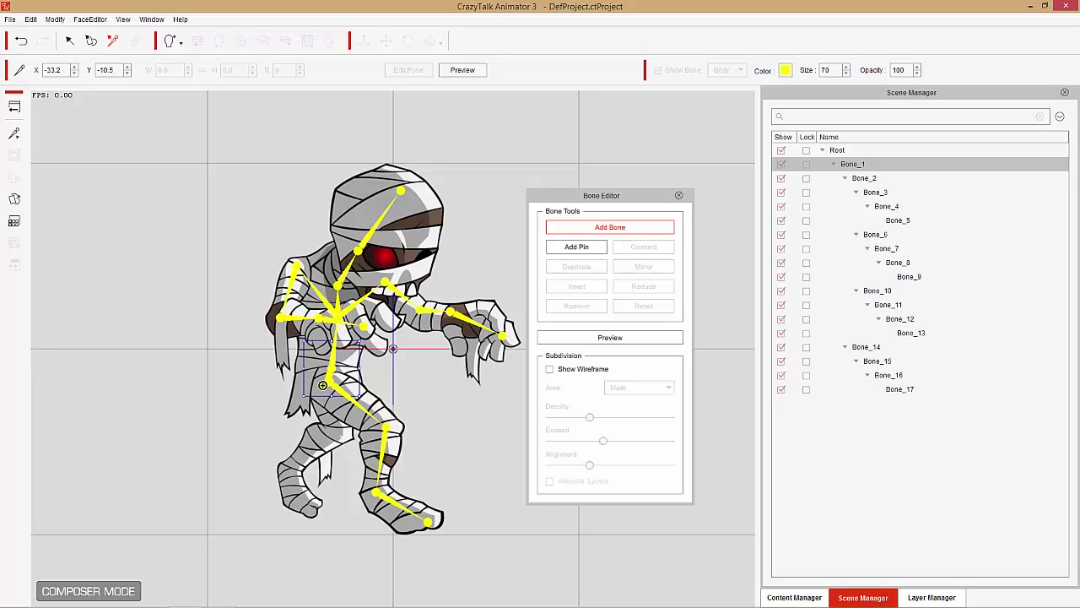
left_click(333, 430)
left_click(290, 473)
left_click(312, 507)
right_click(364, 388)
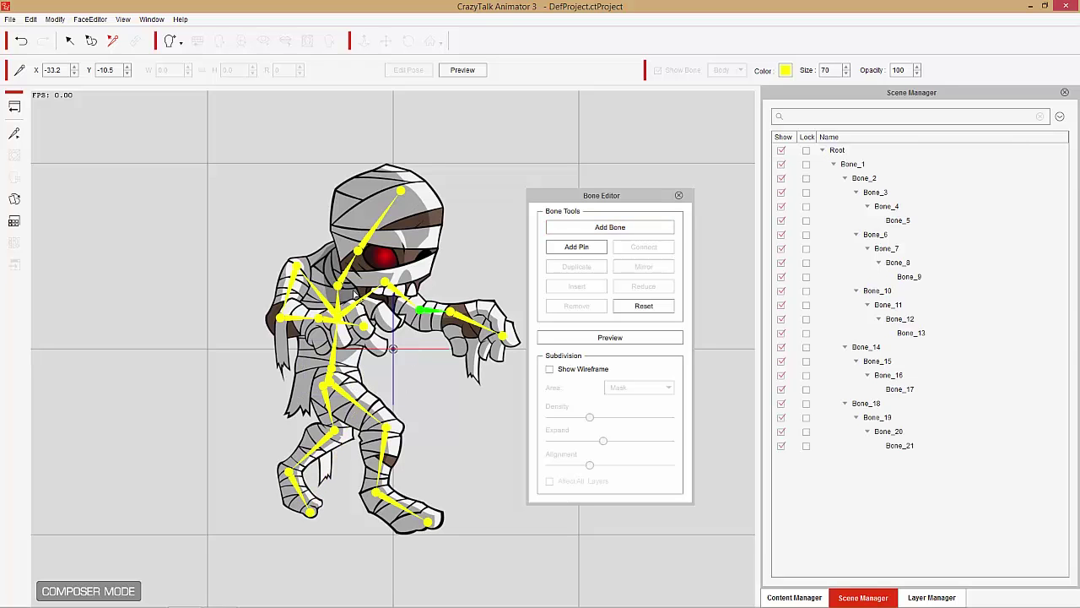
- Preview the rig by moving the outstretched arm, the front foot and the hand in front of the chest
left_click_drag(589, 194, 650, 180)
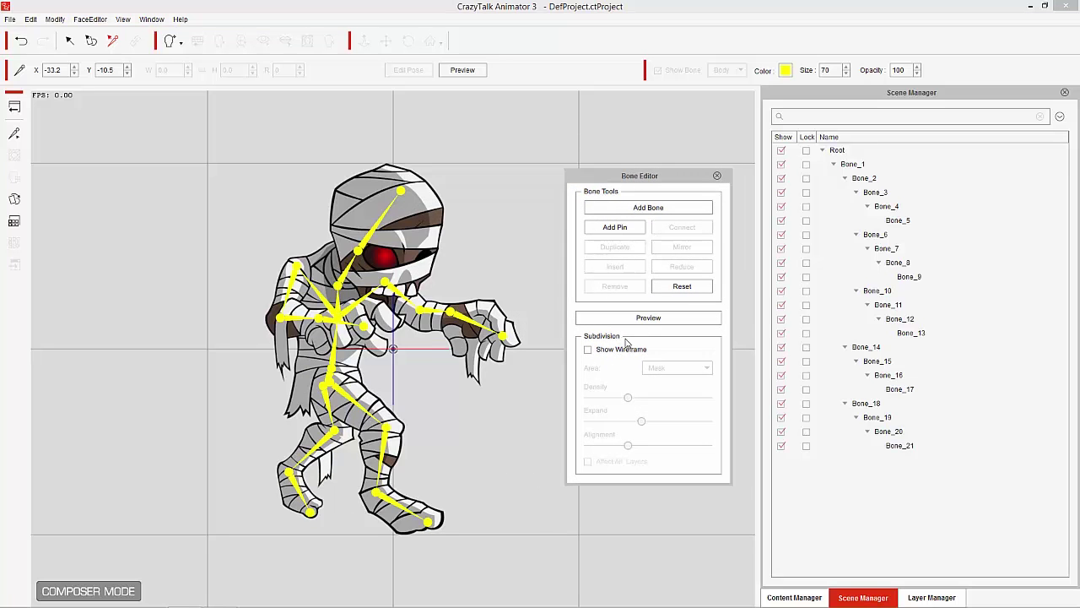
left_click(648, 318)
left_click(467, 317)
left_click_drag(467, 317, 421, 274)
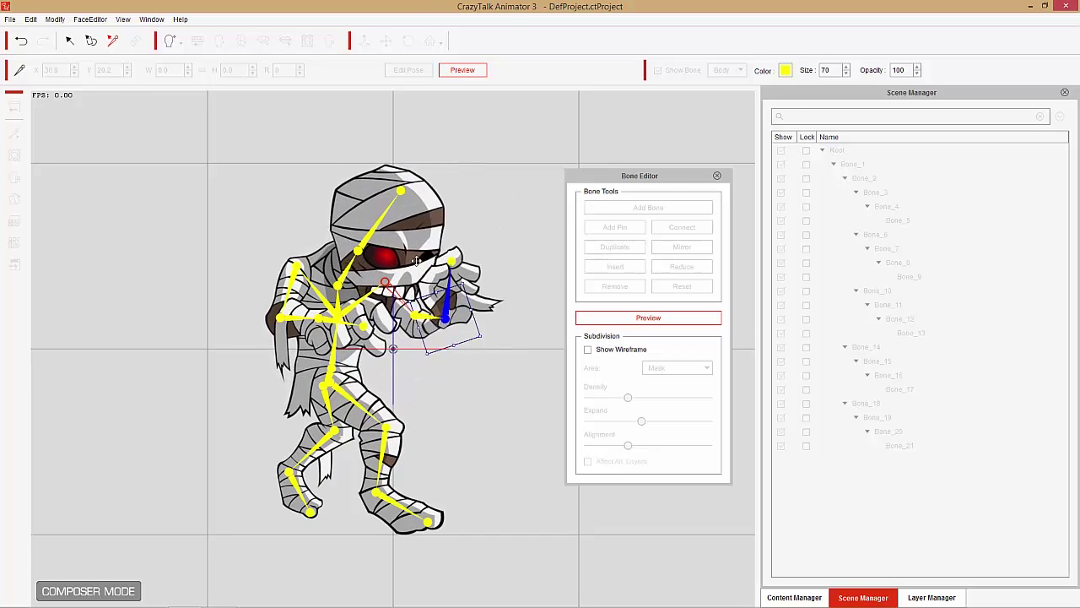
left_click_drag(465, 268, 484, 316)
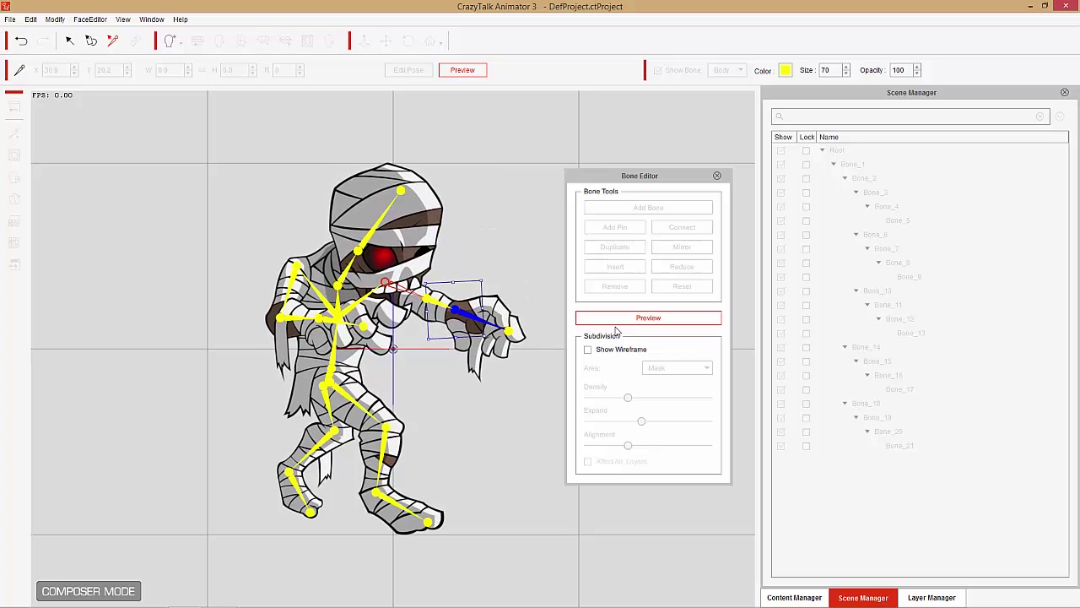
mouse_move(395, 509)
left_mouse_down()
mouse_move(422, 436)
mouse_move(484, 433)
mouse_move(422, 470)
mouse_move(369, 478)
mouse_move(422, 473)
mouse_move(522, 341)
mouse_move(472, 426)
mouse_move(419, 458)
mouse_move(386, 525)
mouse_move(441, 447)
mouse_move(363, 513)
mouse_move(397, 503)
left_mouse_up()
left_click(333, 331)
left_click_drag(332, 321, 295, 336)
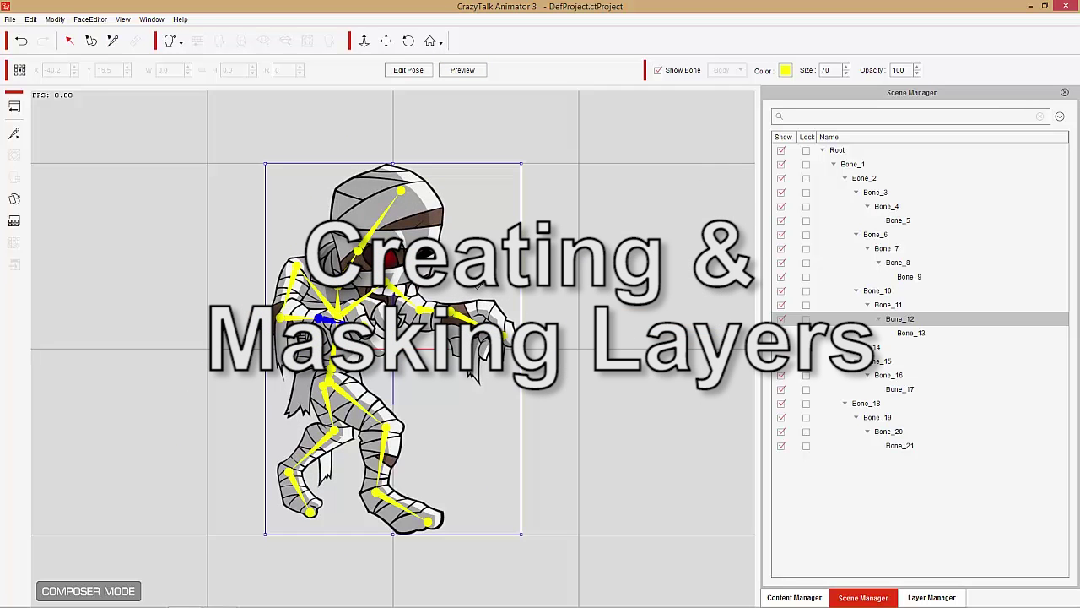
- Duplicate the mummy image as a new layer for Bone_6 at the outstretched arm's shoulder and open its mask for editing
left_click(398, 295)
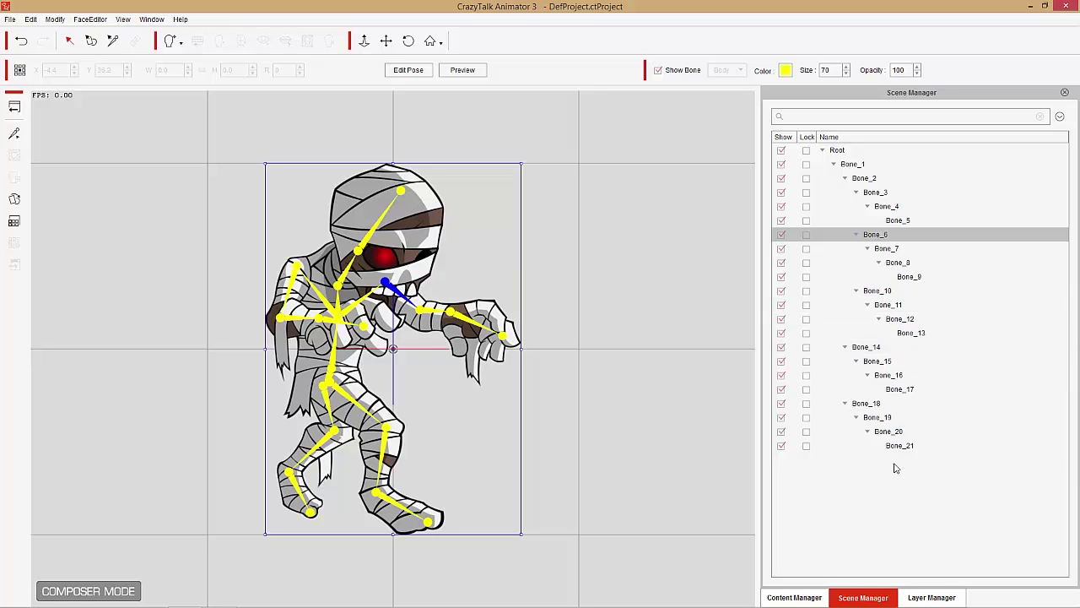
left_click(943, 597)
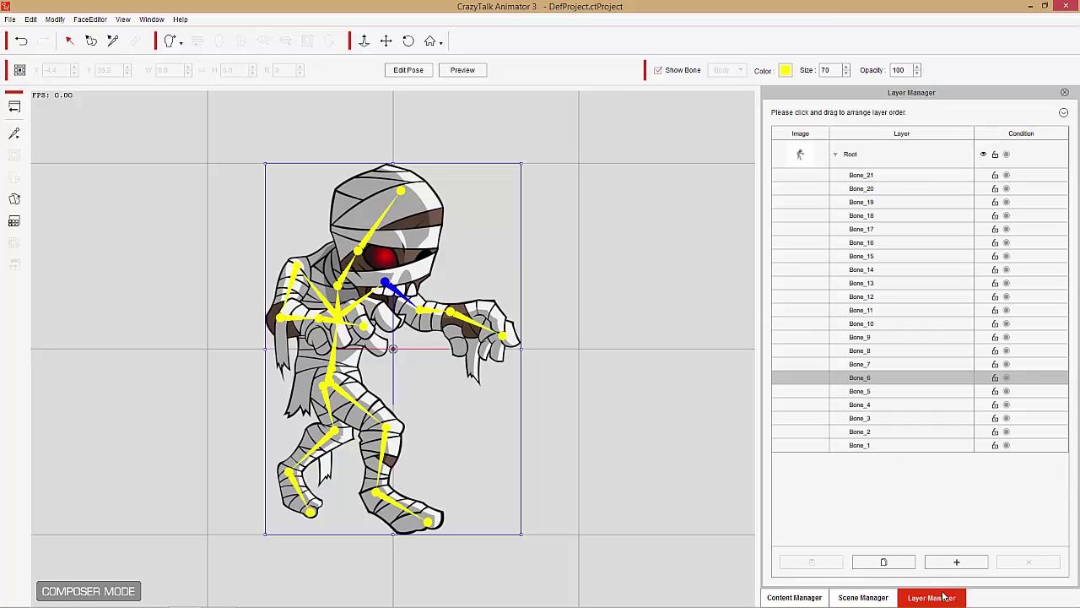
left_click(886, 563)
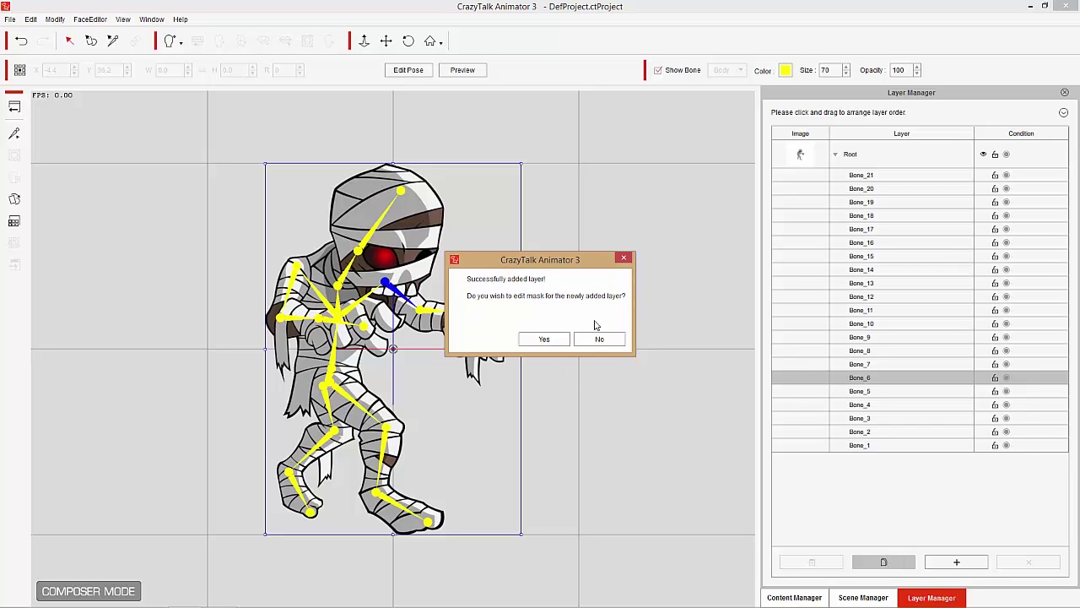
left_click(550, 339)
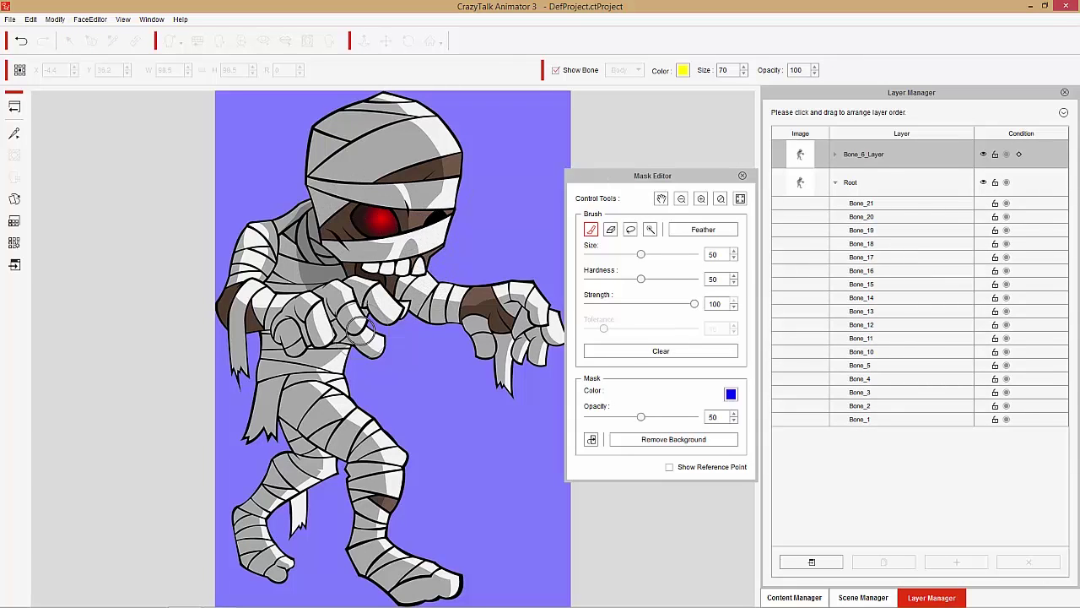
- Mask out everything except the outstretched arm on the Bone_6 layer, with reference points shown, brush hardness 100 and sizes 33 and 68
left_click_drag(641, 279, 682, 280)
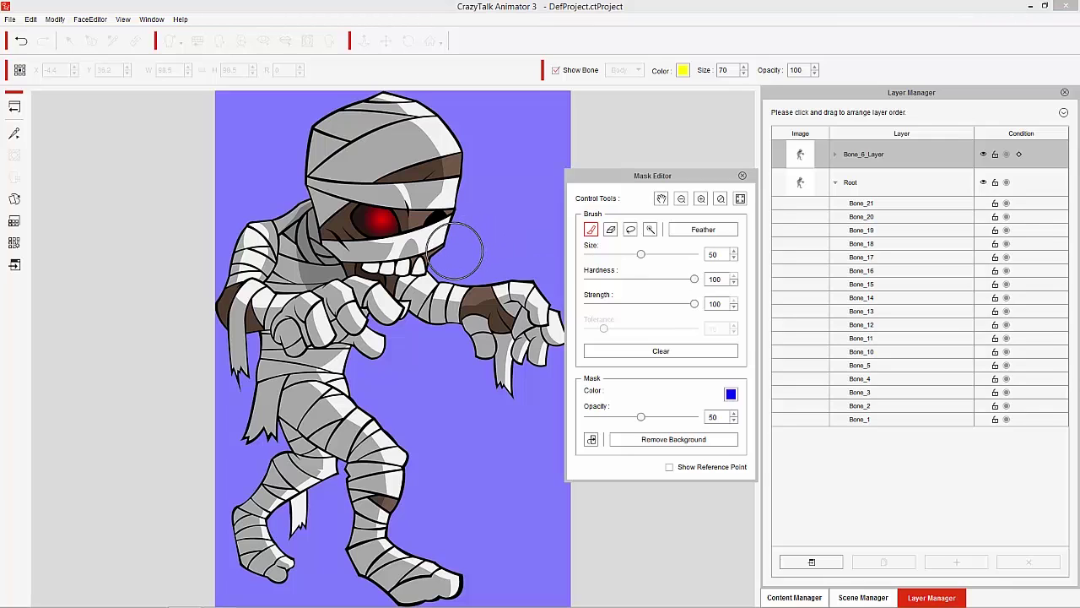
left_click_drag(640, 254, 622, 254)
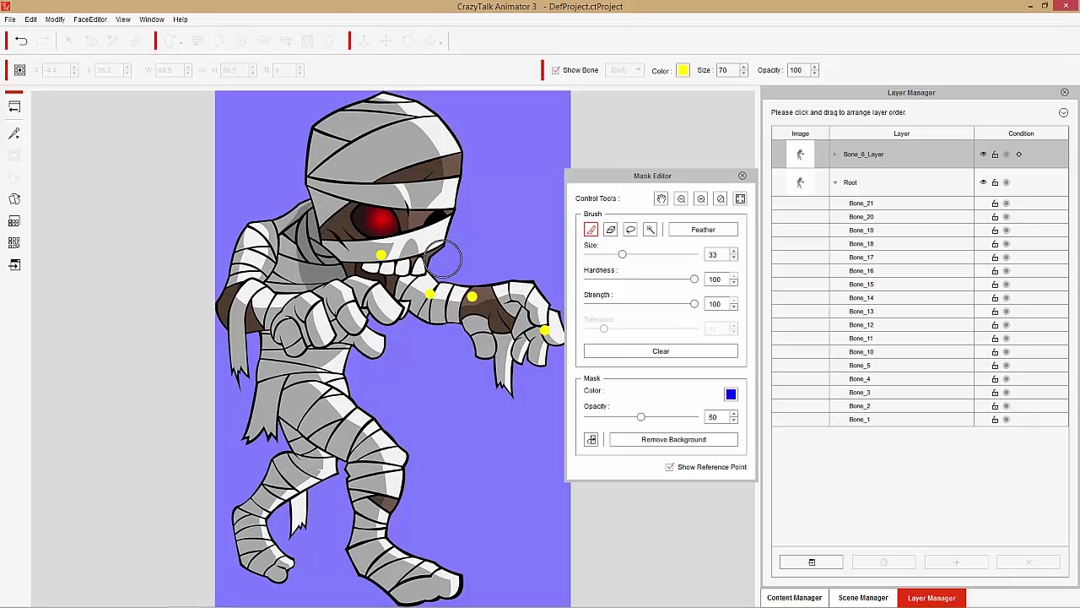
mouse_move(433, 250)
left_mouse_down()
mouse_move(384, 211)
mouse_move(337, 230)
mouse_move(348, 279)
mouse_move(406, 332)
mouse_move(368, 303)
left_mouse_up()
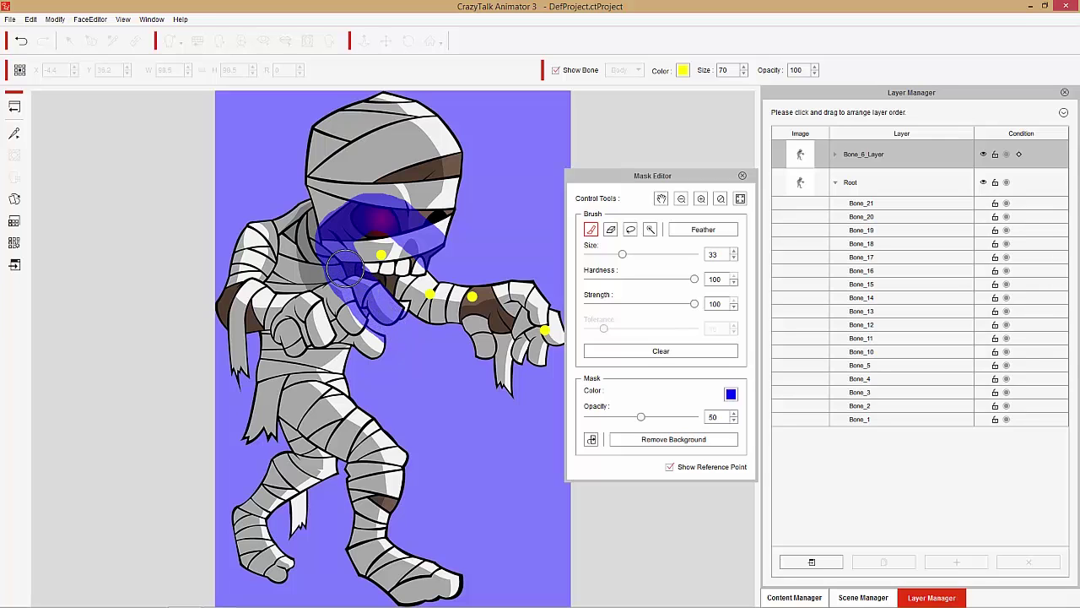
mouse_move(341, 232)
left_mouse_down()
mouse_move(360, 200)
mouse_move(467, 214)
mouse_move(448, 240)
mouse_move(454, 231)
mouse_move(356, 152)
mouse_move(431, 199)
mouse_move(464, 184)
mouse_move(398, 113)
mouse_move(459, 164)
mouse_move(446, 129)
mouse_move(403, 107)
mouse_move(371, 107)
mouse_move(342, 134)
mouse_move(327, 133)
mouse_move(351, 114)
mouse_move(304, 149)
mouse_move(428, 140)
mouse_move(364, 149)
mouse_move(437, 170)
mouse_move(362, 201)
mouse_move(304, 190)
mouse_move(354, 173)
left_mouse_up()
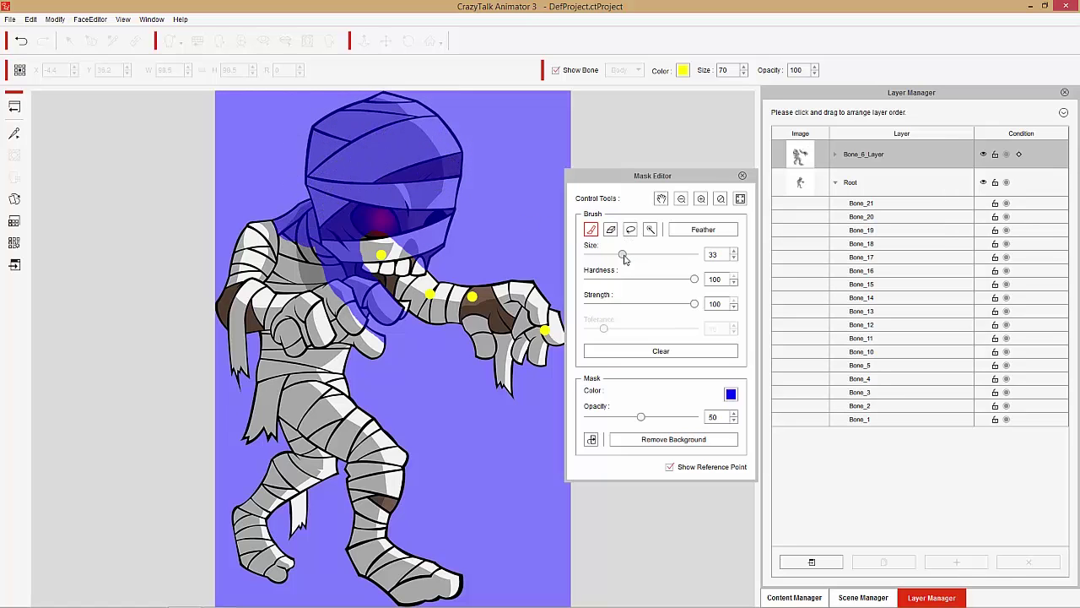
left_click_drag(623, 254, 661, 254)
mouse_move(447, 579)
left_mouse_down()
mouse_move(295, 554)
mouse_move(249, 532)
mouse_move(320, 566)
mouse_move(286, 547)
mouse_move(298, 489)
mouse_move(414, 502)
mouse_move(343, 414)
mouse_move(266, 407)
mouse_move(331, 450)
mouse_move(348, 445)
mouse_move(247, 367)
mouse_move(348, 397)
mouse_move(370, 392)
mouse_move(378, 352)
mouse_move(265, 244)
mouse_move(240, 305)
mouse_move(284, 310)
left_mouse_up()
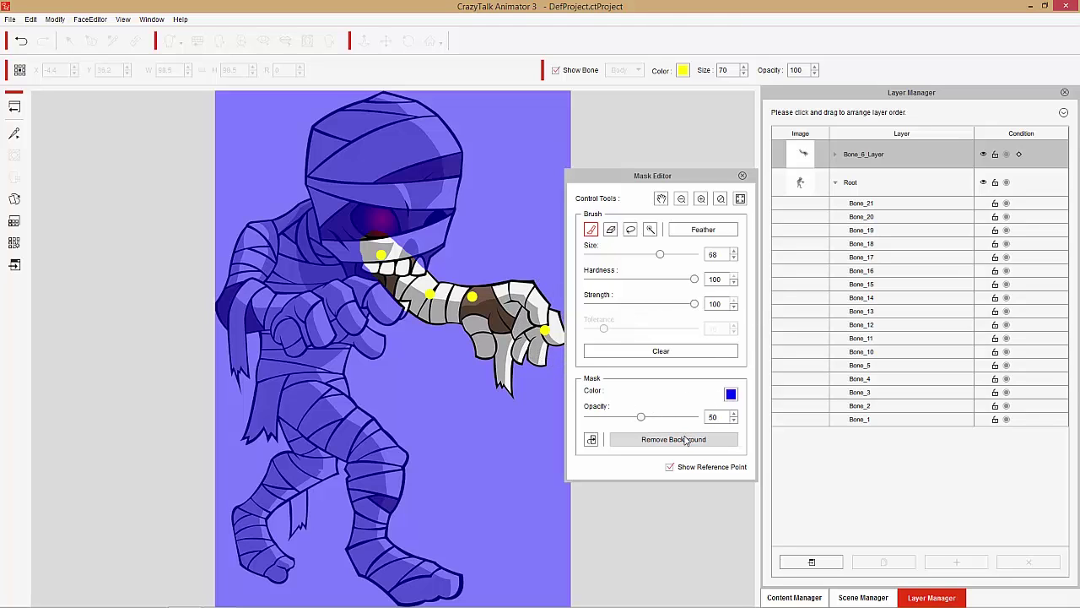
- Remove the background behind the outstretched arm from the root image, close the mask editor and test the split by moving the arm layer
left_click(687, 440)
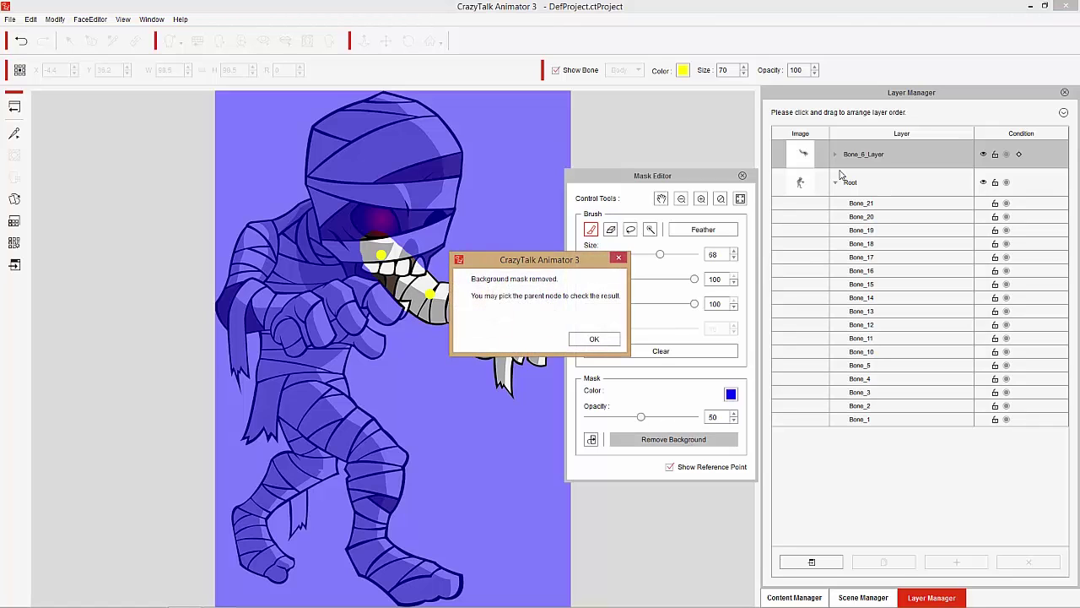
left_click(601, 340)
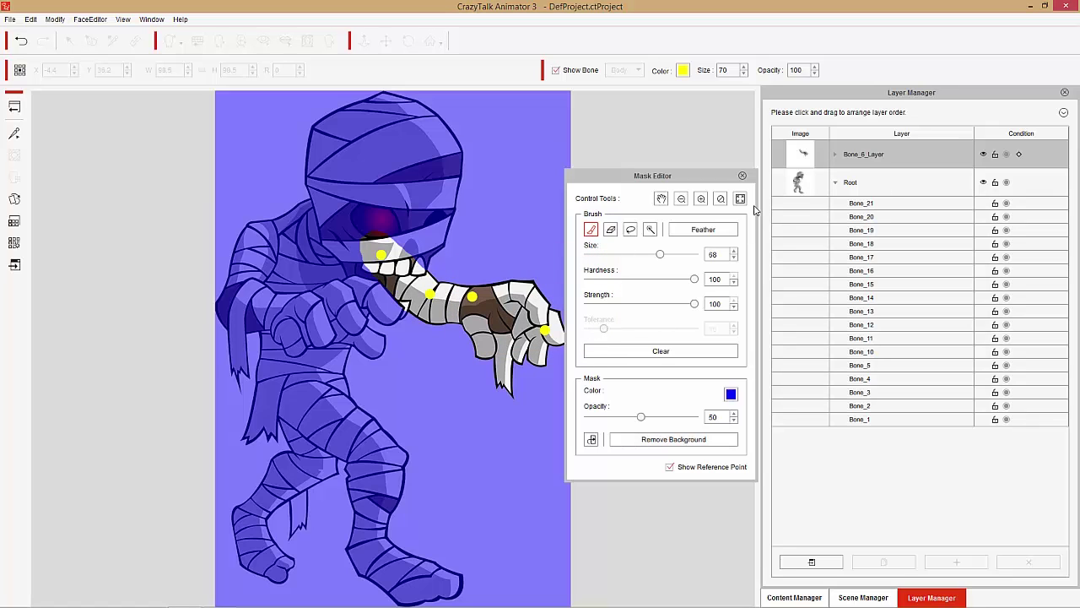
left_click(742, 175)
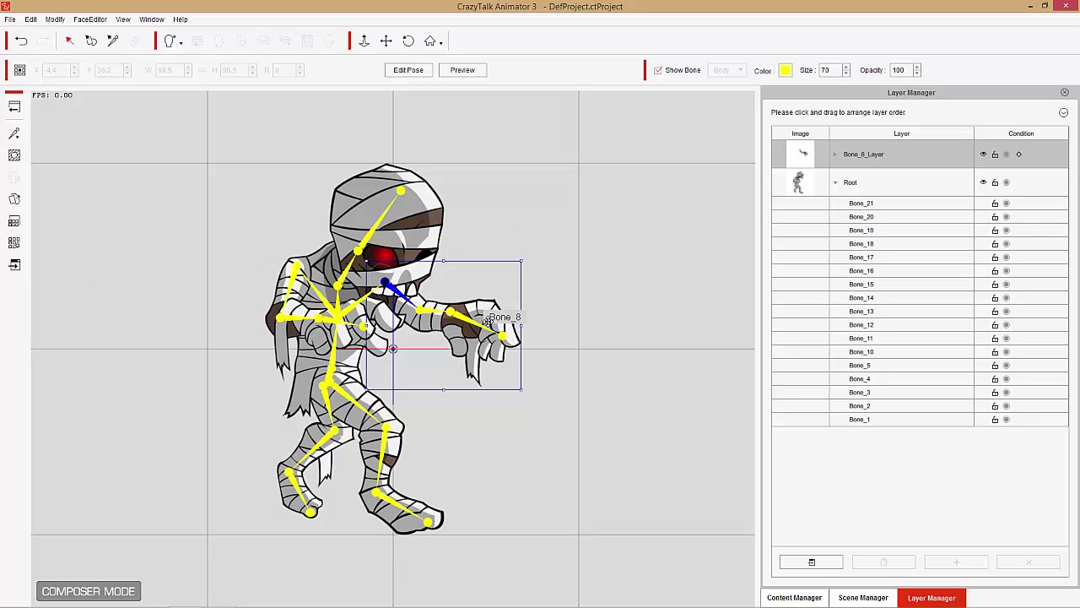
left_click_drag(488, 321, 504, 364)
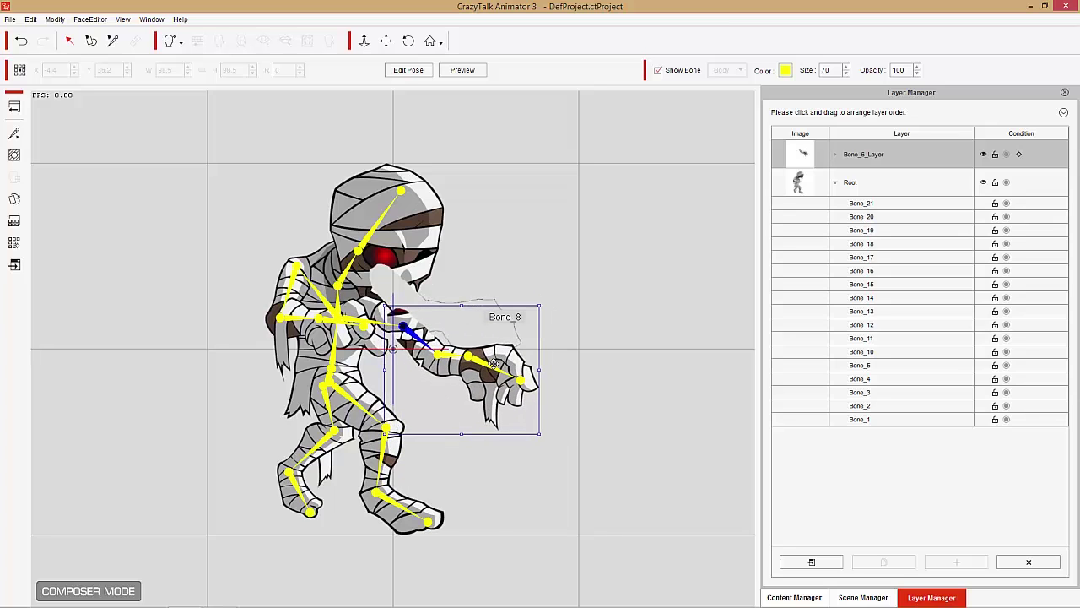
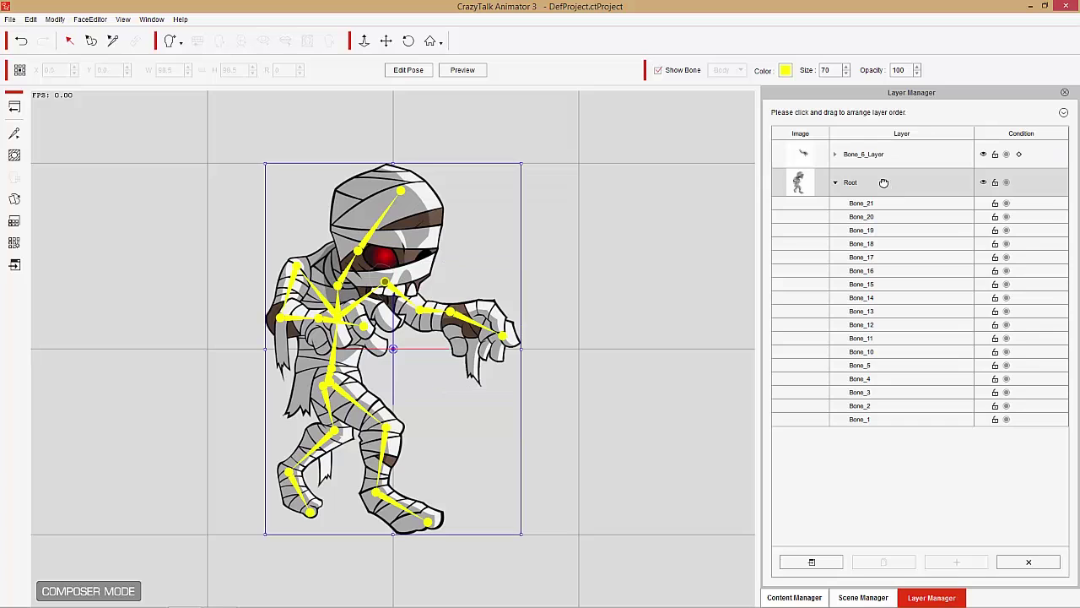
- Open the root layer's mask and erase it over the mummy's mouth, teeth and jaw with a size 22 eraser
left_click(13, 156)
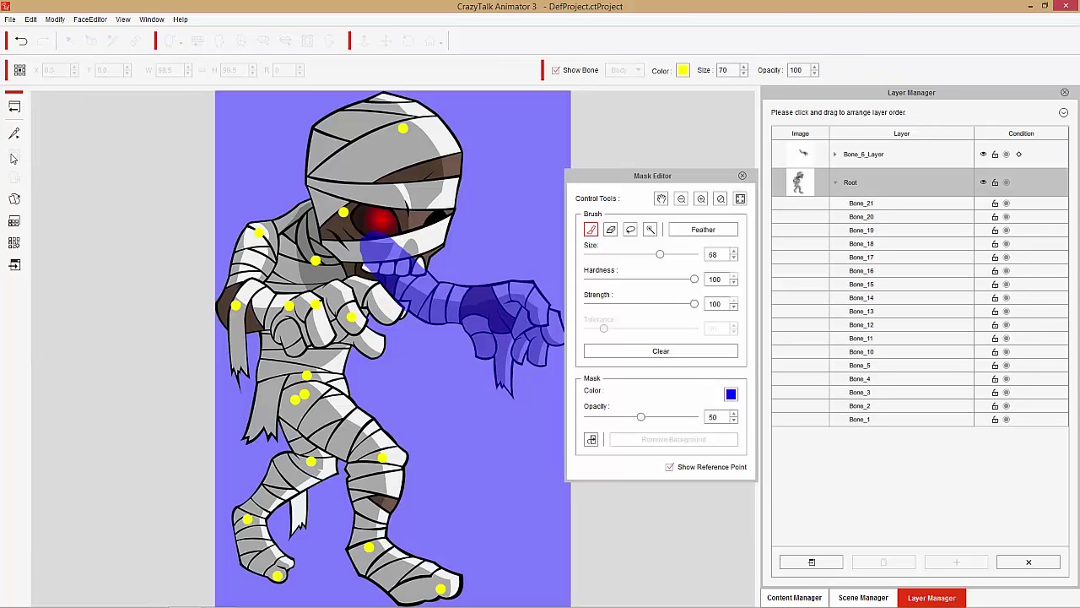
left_click(613, 232)
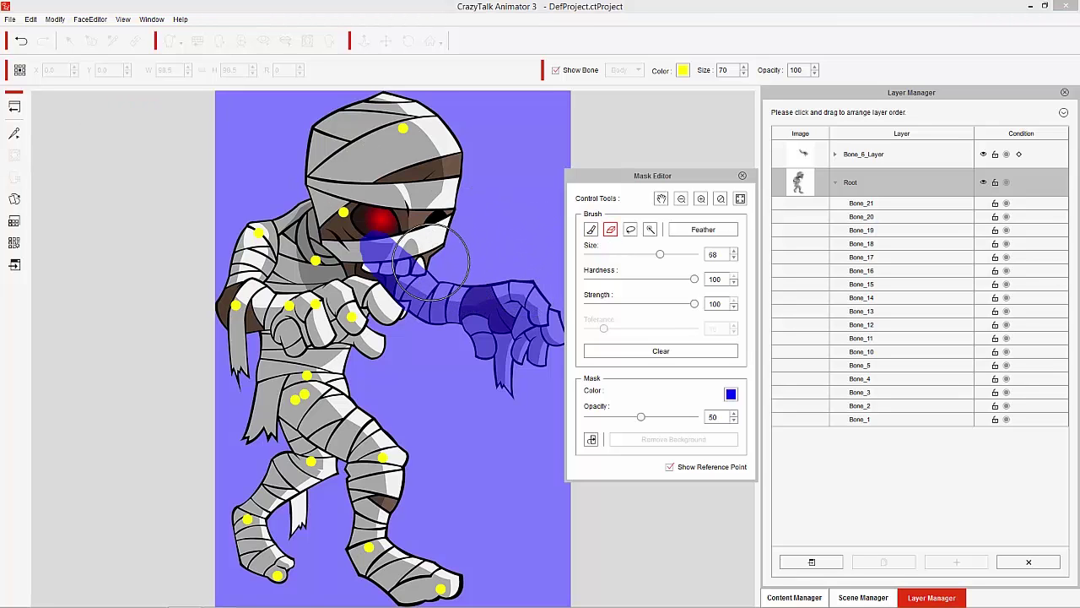
scroll(456, 296, "up", 5)
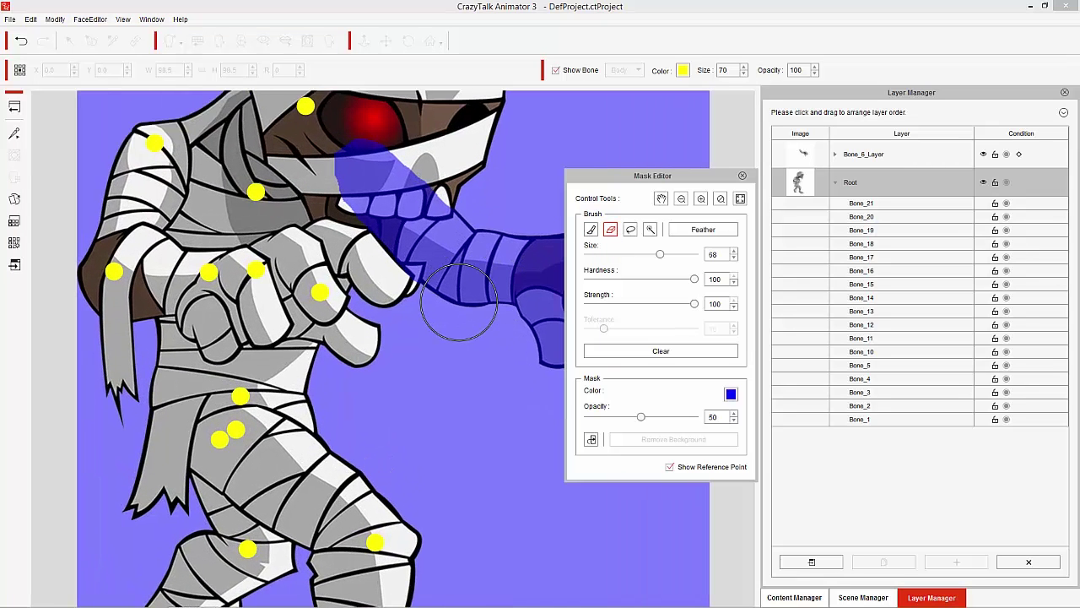
left_click(661, 198)
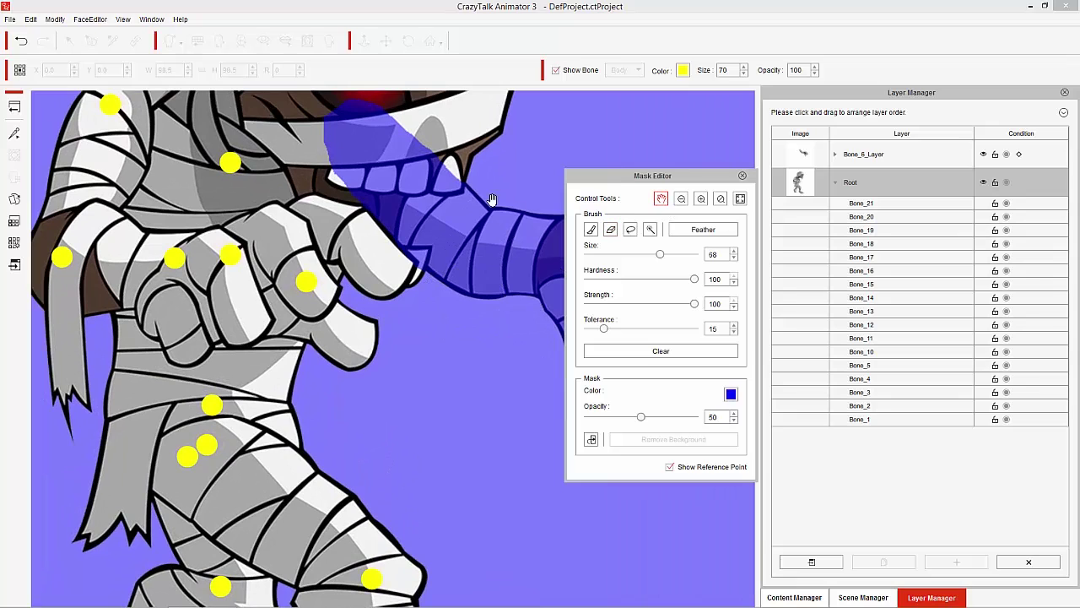
mouse_move(519, 185)
left_mouse_down()
mouse_move(484, 321)
mouse_move(509, 315)
left_mouse_up()
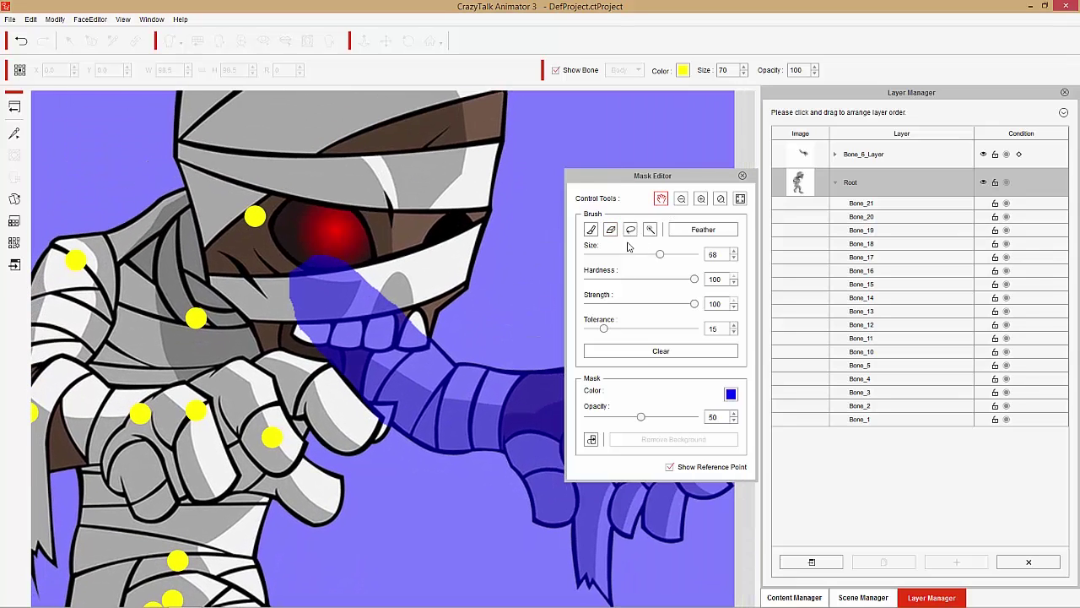
left_click(612, 229)
mouse_move(393, 253)
left_mouse_down()
mouse_move(326, 271)
mouse_move(376, 284)
mouse_move(405, 308)
left_mouse_up()
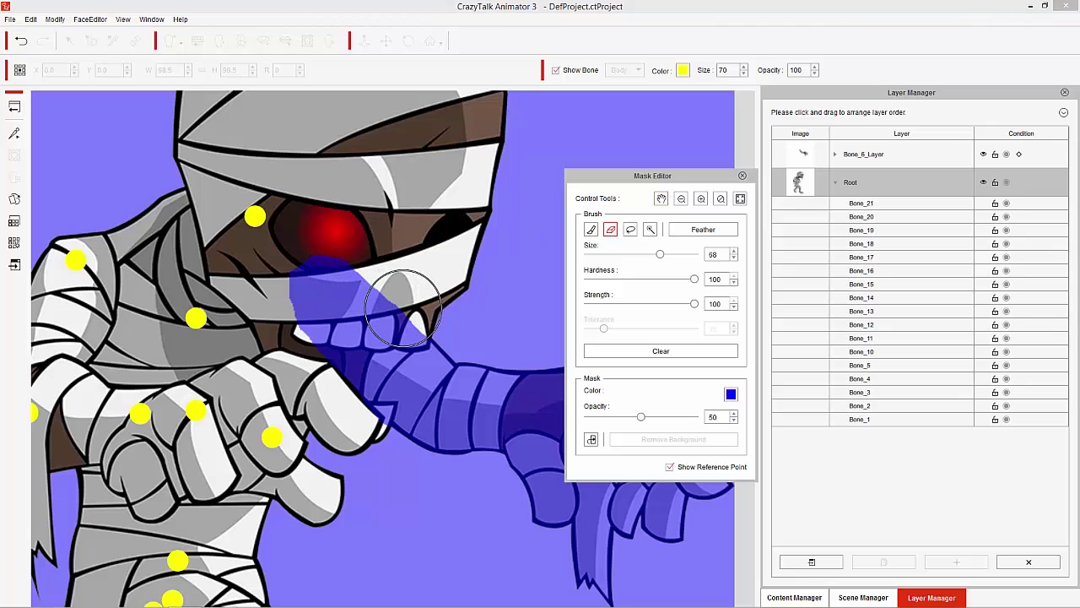
left_click_drag(662, 257, 613, 262)
mouse_move(402, 342)
left_mouse_down()
mouse_move(393, 338)
mouse_move(416, 331)
left_mouse_up()
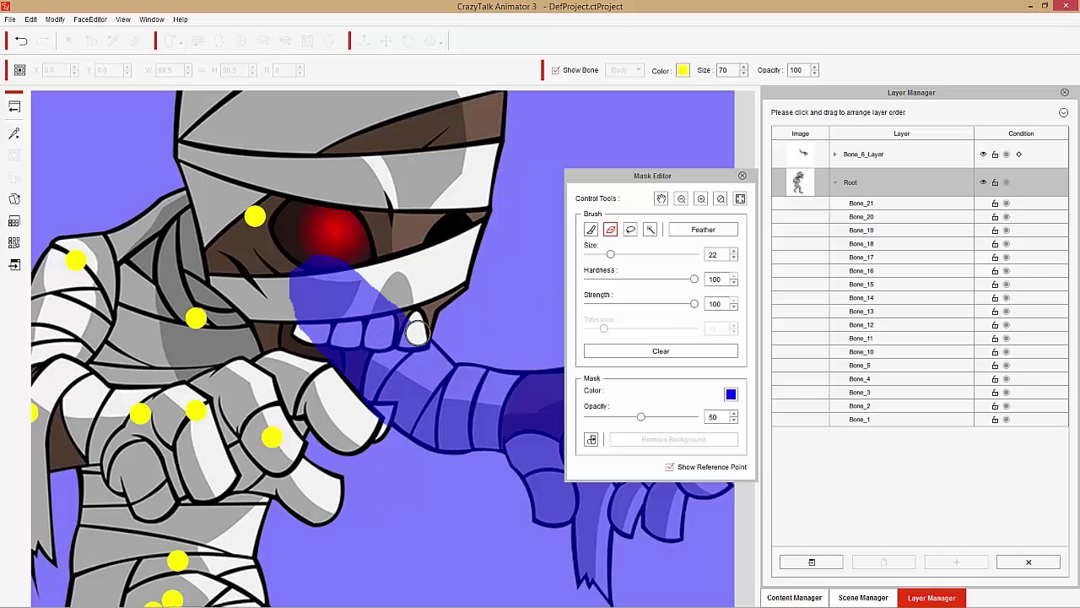
mouse_move(414, 336)
left_mouse_down()
mouse_move(368, 338)
mouse_move(417, 338)
mouse_move(347, 280)
mouse_move(317, 264)
mouse_move(309, 281)
mouse_move(346, 269)
mouse_move(321, 266)
mouse_move(317, 300)
mouse_move(293, 286)
mouse_move(309, 271)
mouse_move(327, 276)
mouse_move(336, 313)
mouse_move(366, 297)
mouse_move(379, 309)
mouse_move(359, 336)
mouse_move(367, 329)
mouse_move(354, 401)
mouse_move(337, 381)
mouse_move(339, 339)
mouse_move(330, 363)
mouse_move(298, 344)
mouse_move(289, 311)
mouse_move(364, 416)
left_mouse_up()
- Refine the root mask's edge beside the raised fingers with a size 10 brush and size 4 eraser, and test the outstretched arm
left_click(591, 229)
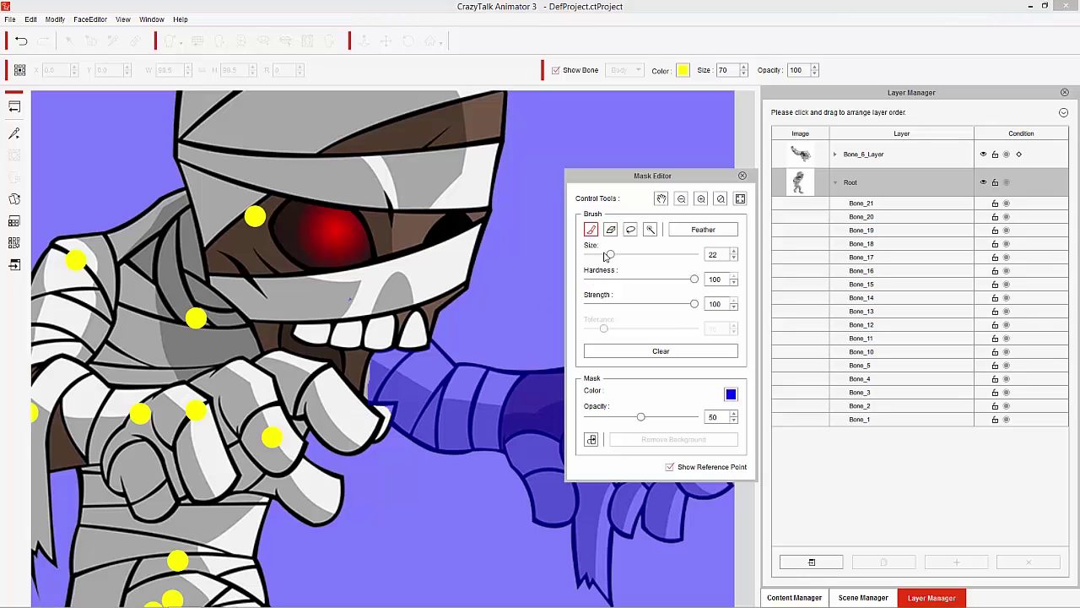
left_click_drag(610, 254, 599, 254)
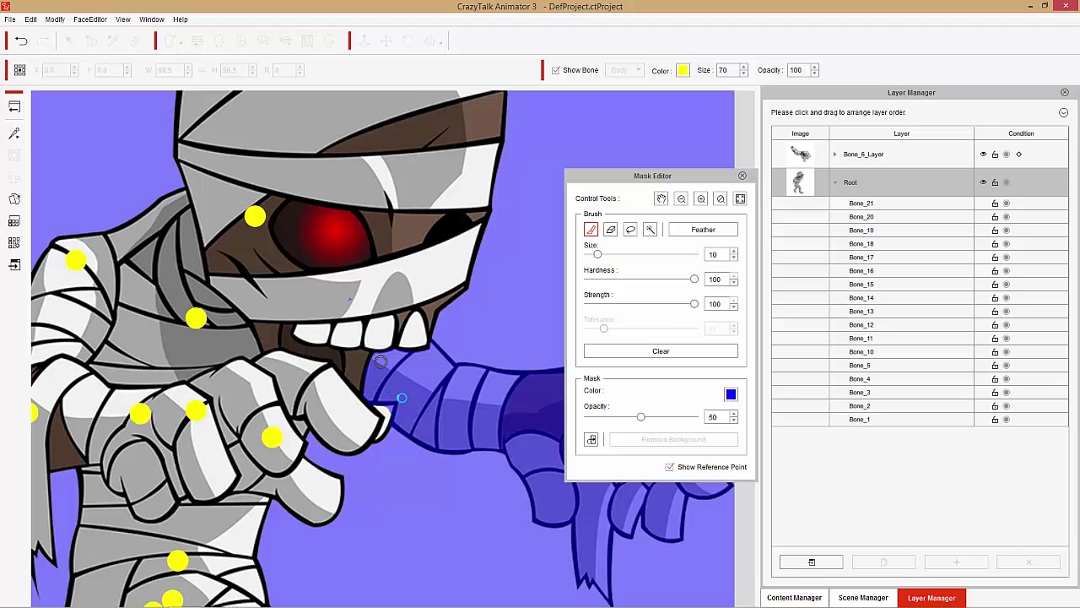
left_click(610, 230)
left_click_drag(595, 260, 592, 262)
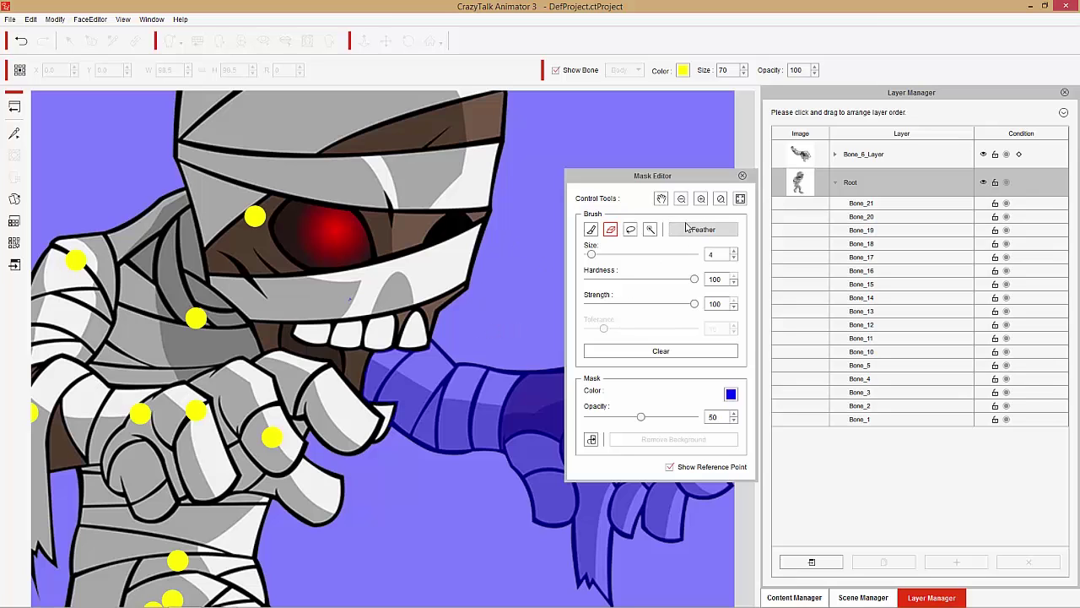
left_click(743, 178)
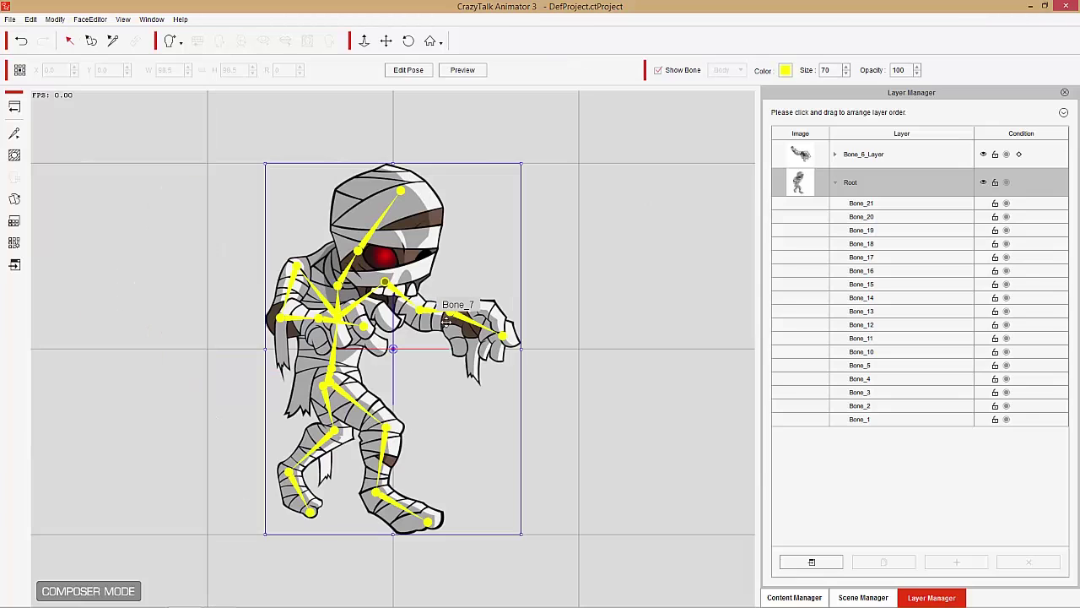
left_click(404, 301)
mouse_move(404, 302)
left_mouse_down()
mouse_move(509, 349)
mouse_move(479, 397)
mouse_move(460, 329)
mouse_move(452, 352)
mouse_move(463, 374)
mouse_move(459, 357)
mouse_move(396, 321)
left_mouse_up()
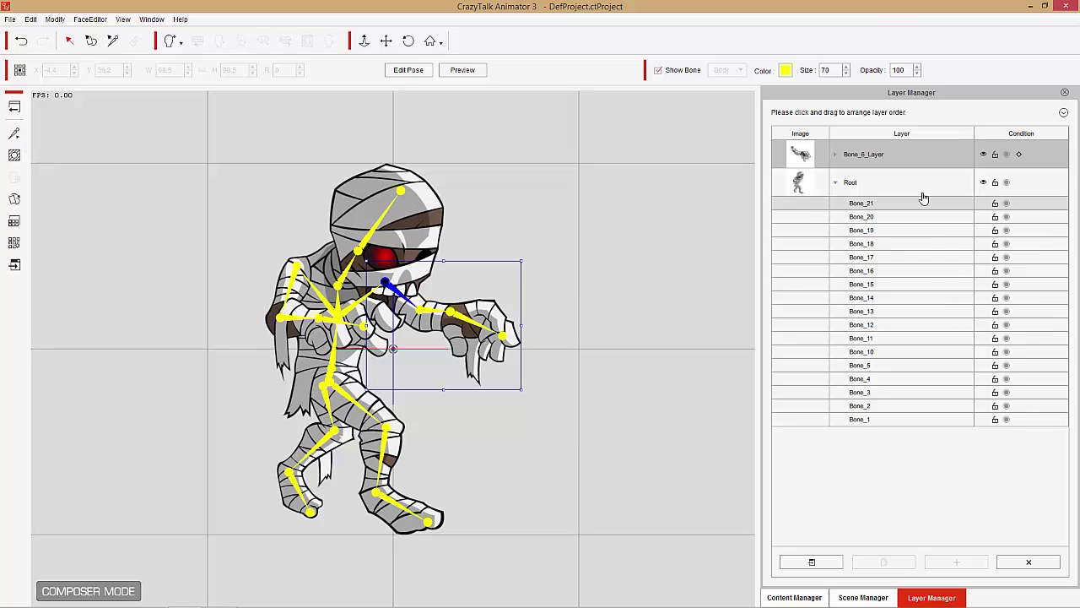
- Mask out the leftover outline around the outstretched arm on the root layer with a size 27 brush, and test the arm again
left_click(832, 184)
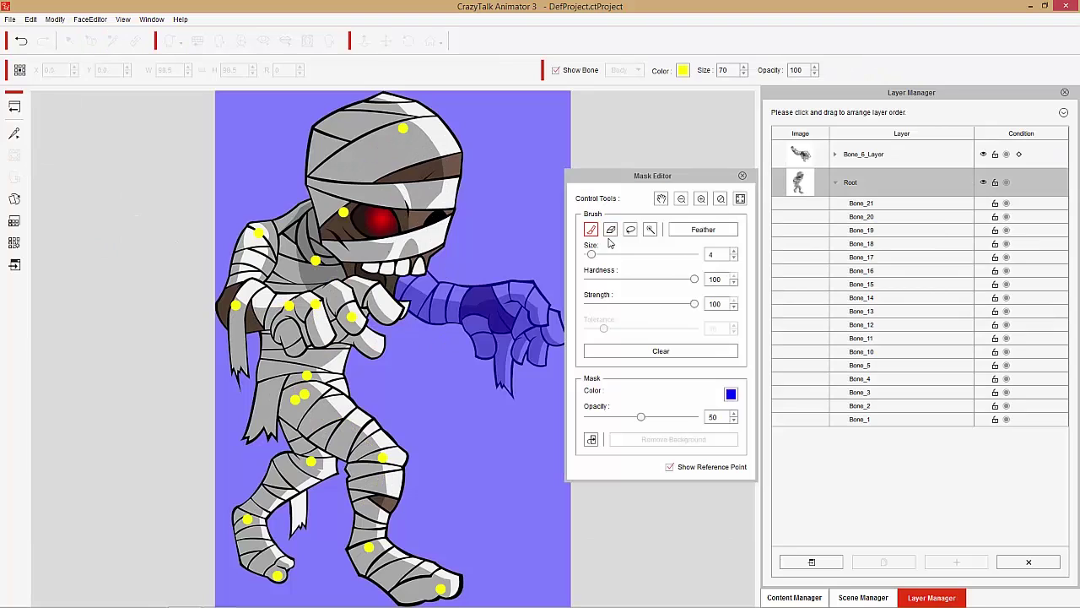
left_click_drag(597, 253, 617, 254)
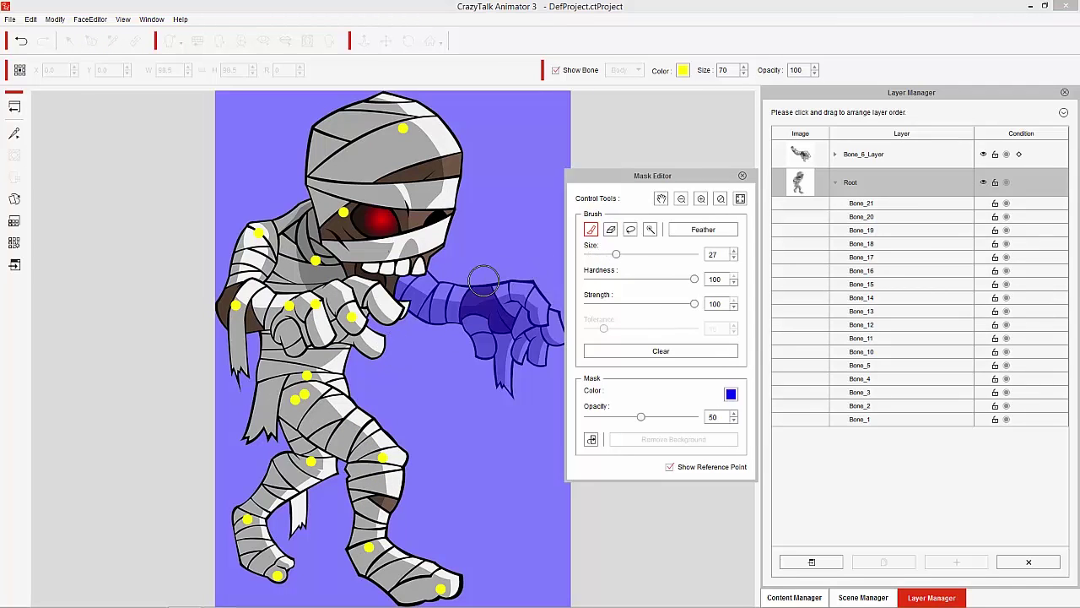
mouse_move(444, 278)
left_mouse_down()
mouse_move(517, 285)
mouse_move(550, 306)
left_mouse_up()
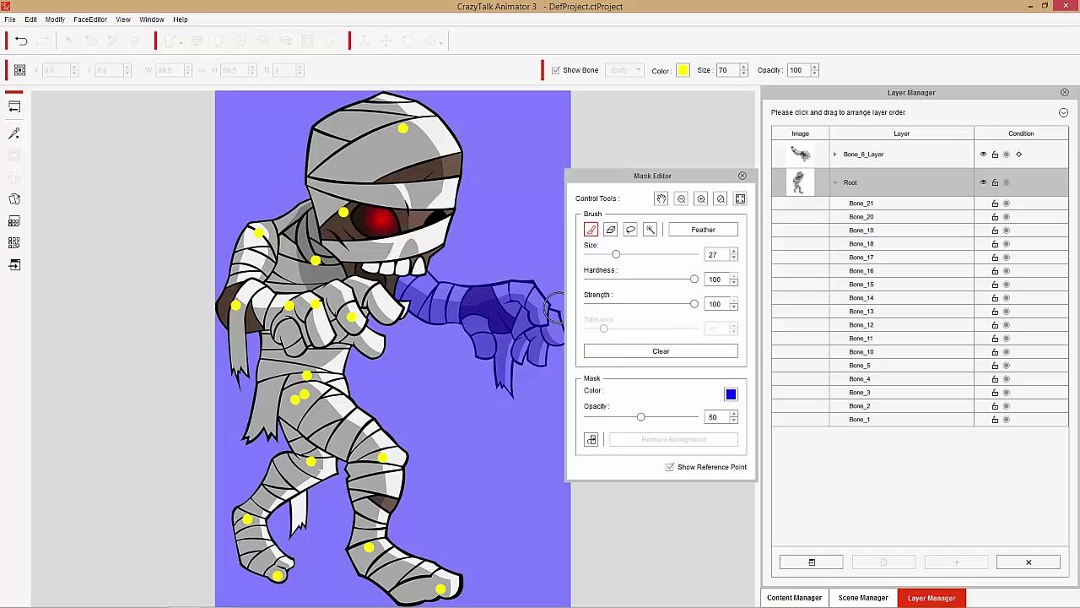
mouse_move(559, 349)
left_mouse_down()
mouse_move(537, 379)
mouse_move(529, 358)
mouse_move(514, 370)
mouse_move(523, 385)
mouse_move(502, 399)
mouse_move(495, 366)
mouse_move(509, 390)
mouse_move(489, 351)
mouse_move(421, 318)
left_mouse_up()
left_click(742, 175)
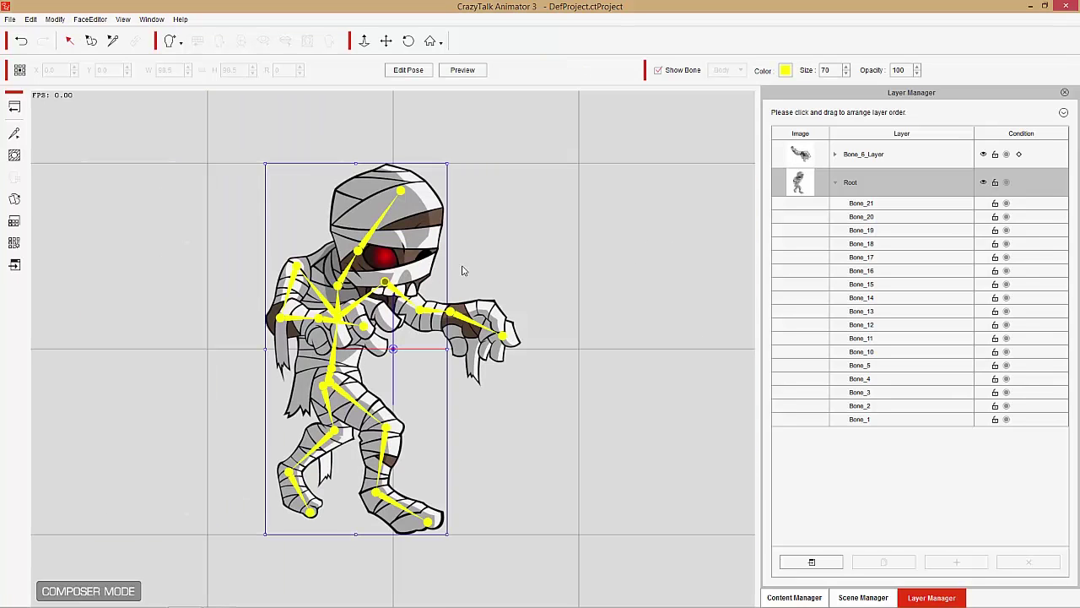
left_click(386, 285)
mouse_move(386, 285)
left_mouse_down()
mouse_move(550, 246)
mouse_move(422, 379)
mouse_move(510, 342)
mouse_move(386, 289)
left_mouse_up()
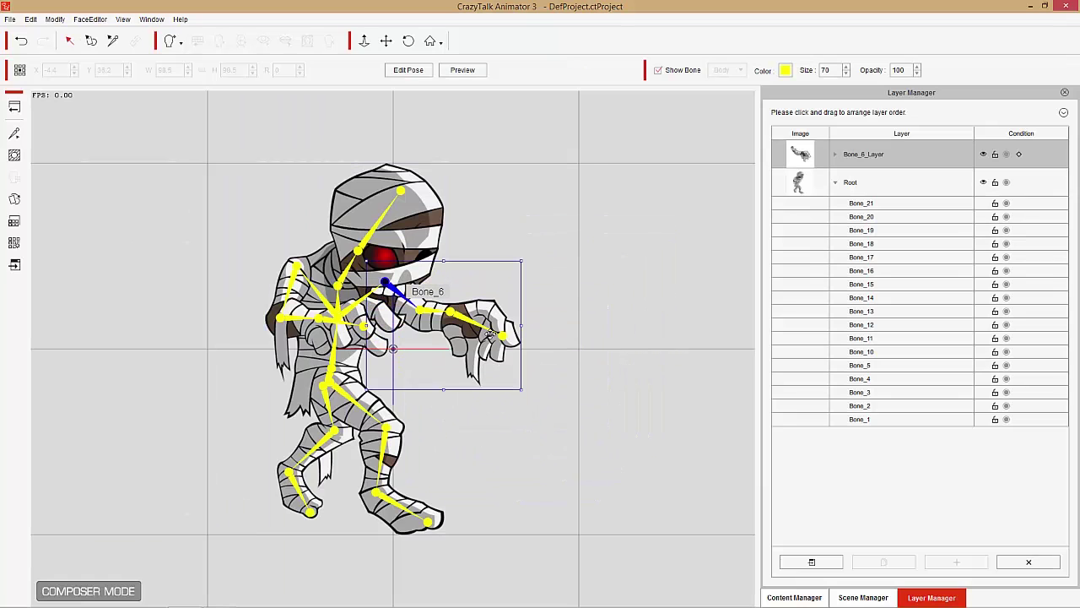
- Duplicate the root image as a new layer for Bone_10 at the bent arm's shoulder and open its mask for editing
left_click(296, 286)
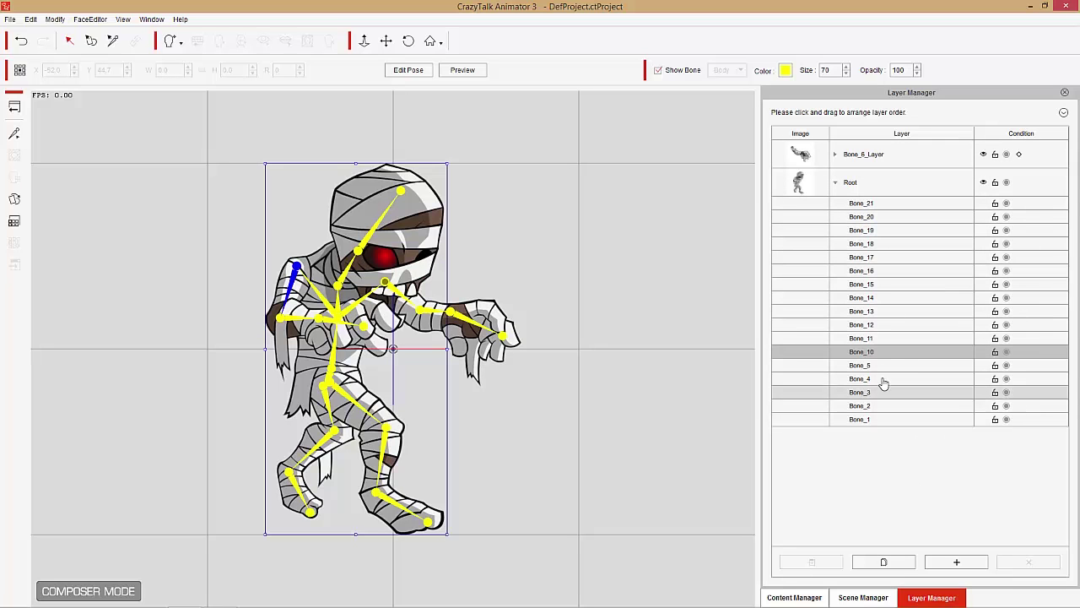
left_click(883, 562)
left_click(535, 337)
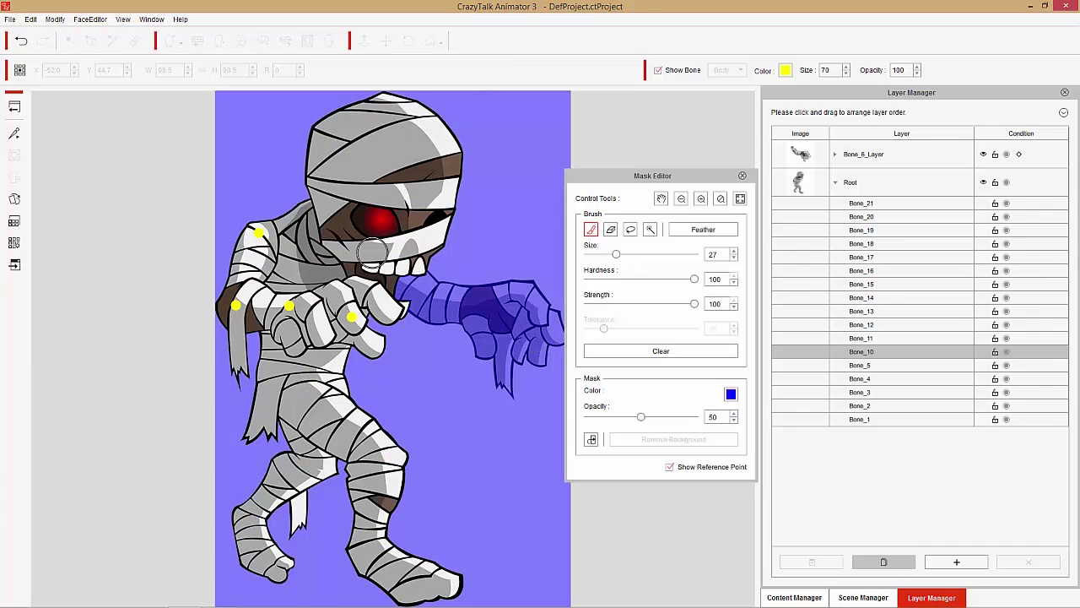
- Mask out the chest and waist around the bent arm on the Bone_10 layer with a size 22 brush, refining the hand's edges at size 7
scroll(436, 282, "up", 3)
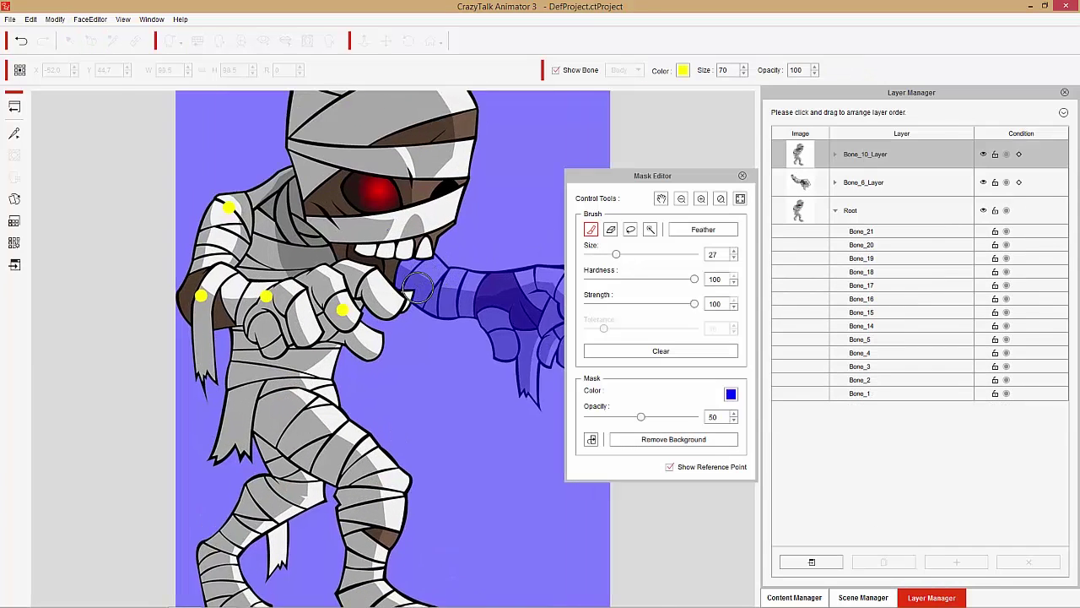
left_click_drag(614, 254, 612, 255)
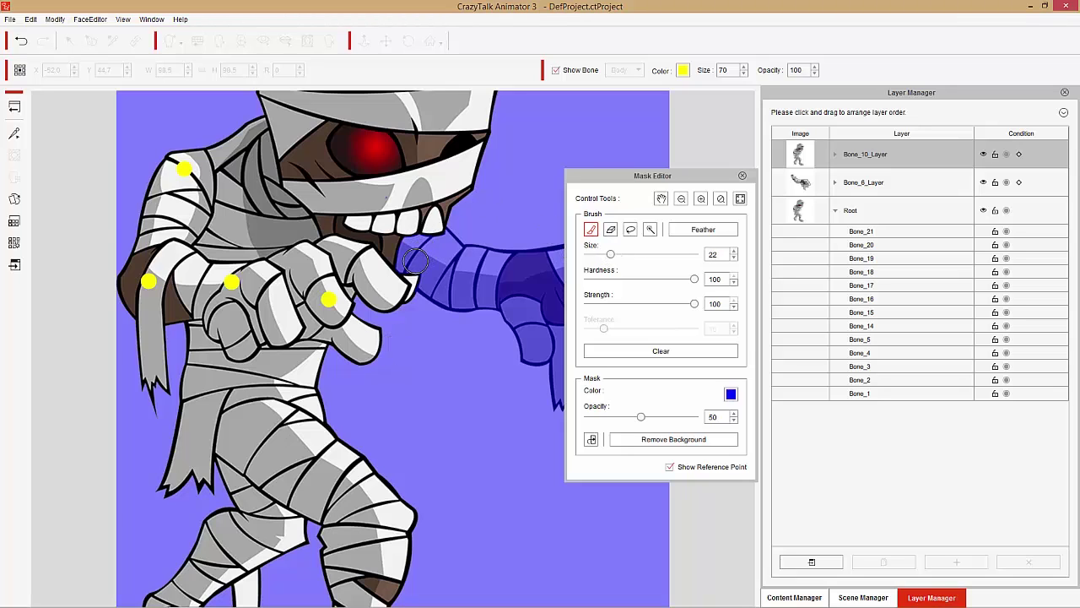
mouse_move(404, 257)
left_mouse_down()
mouse_move(341, 223)
mouse_move(212, 247)
mouse_move(227, 218)
mouse_move(218, 131)
mouse_move(238, 173)
mouse_move(226, 230)
mouse_move(228, 199)
mouse_move(234, 214)
left_mouse_up()
mouse_move(203, 338)
left_mouse_down()
mouse_move(186, 336)
mouse_move(239, 376)
mouse_move(302, 356)
mouse_move(332, 366)
left_mouse_up()
scroll(319, 317, "up", 3)
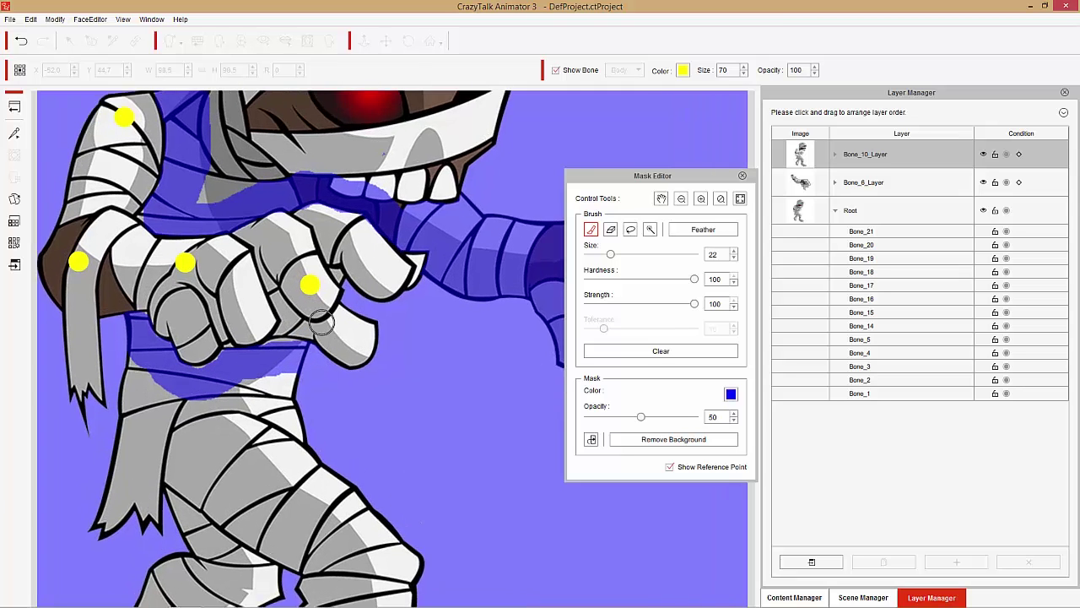
left_click_drag(608, 258, 593, 259)
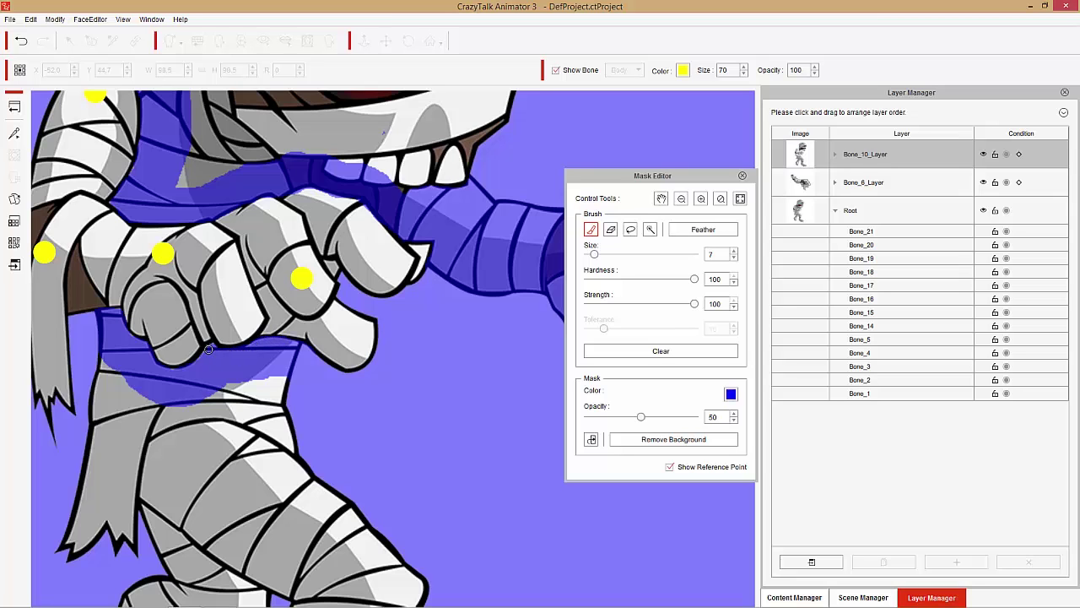
- Mask out the legs, head, torso and waist around the bent arm on the Bone_10 layer with a size 59 brush
scroll(322, 305, "down", 4)
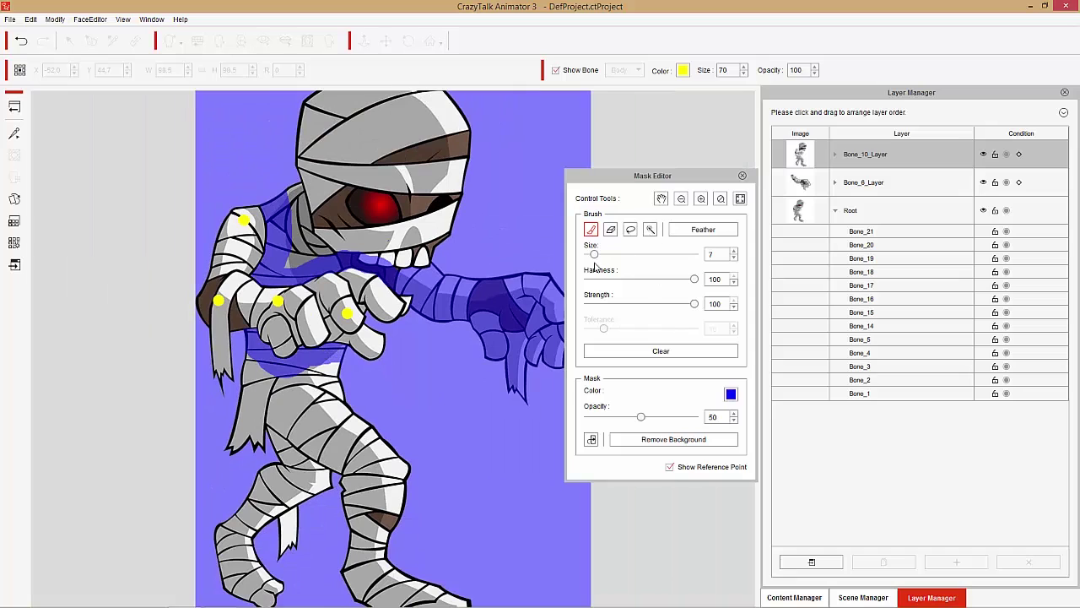
left_click_drag(594, 254, 650, 254)
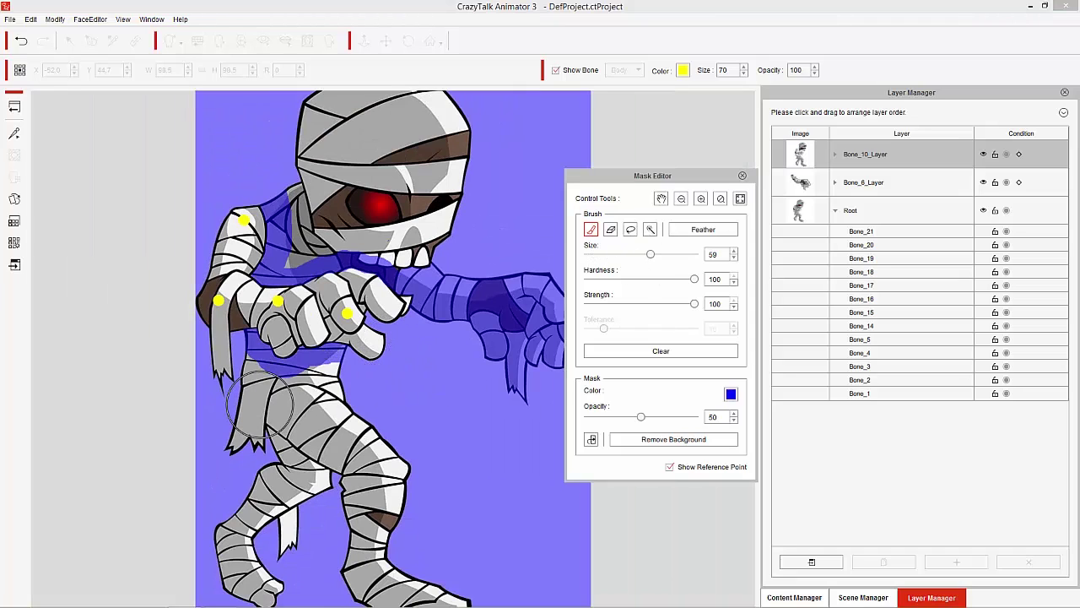
mouse_move(270, 393)
left_mouse_down()
mouse_move(251, 447)
mouse_move(305, 409)
mouse_move(272, 391)
mouse_move(275, 407)
mouse_move(247, 450)
mouse_move(368, 414)
mouse_move(296, 474)
mouse_move(404, 493)
mouse_move(434, 580)
mouse_move(369, 574)
mouse_move(482, 603)
mouse_move(332, 583)
mouse_move(349, 523)
mouse_move(316, 486)
mouse_move(261, 545)
mouse_move(285, 572)
mouse_move(290, 541)
mouse_move(252, 583)
mouse_move(229, 551)
mouse_move(242, 525)
left_mouse_up()
mouse_move(353, 208)
left_mouse_down()
mouse_move(307, 206)
mouse_move(326, 186)
left_mouse_up()
mouse_move(456, 109)
left_mouse_down()
mouse_move(427, 125)
mouse_move(544, 167)
mouse_move(389, 145)
mouse_move(388, 157)
mouse_move(464, 216)
mouse_move(409, 240)
mouse_move(373, 213)
mouse_move(355, 230)
mouse_move(308, 239)
left_mouse_up()
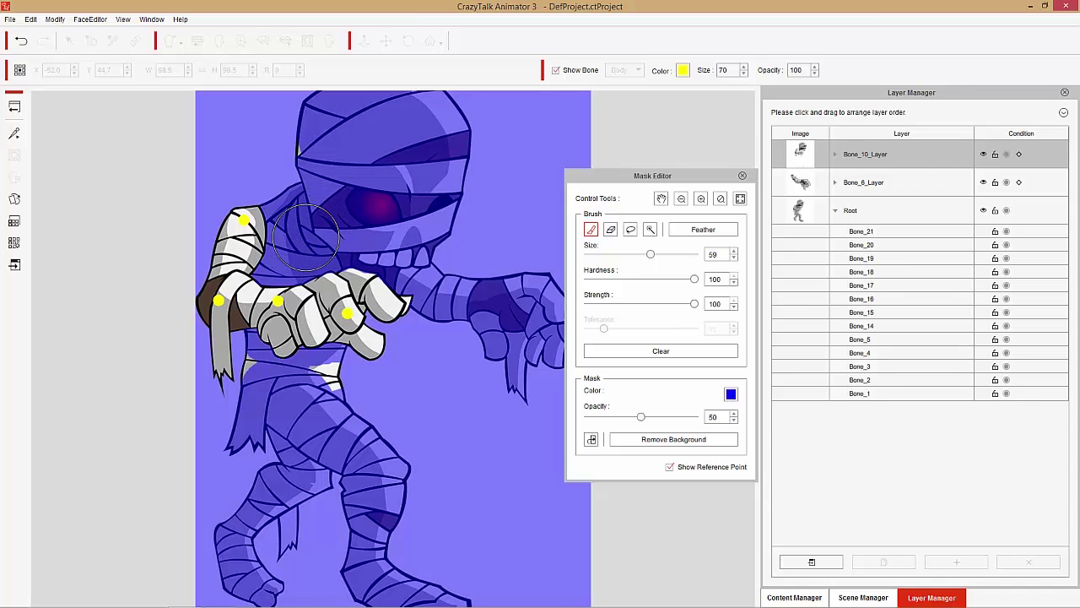
mouse_move(354, 412)
left_mouse_down()
mouse_move(346, 397)
mouse_move(317, 392)
left_mouse_up()
- Set the mask brush to size 19, cut the bent arm out of the root layer with Remove Background, and test the arm
left_click_drag(654, 254, 606, 254)
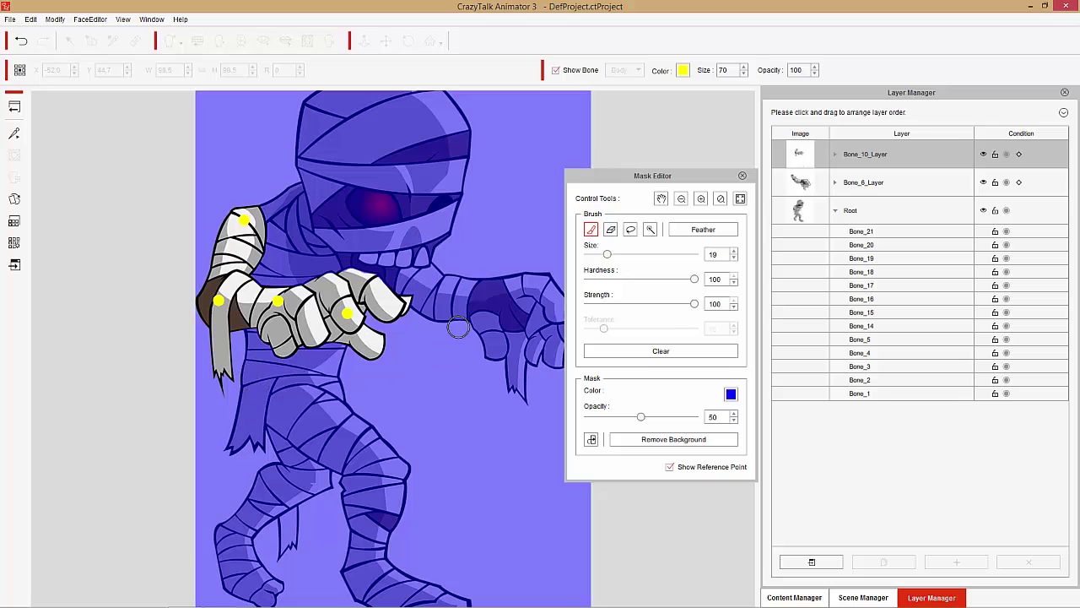
scroll(453, 331, "up", 5)
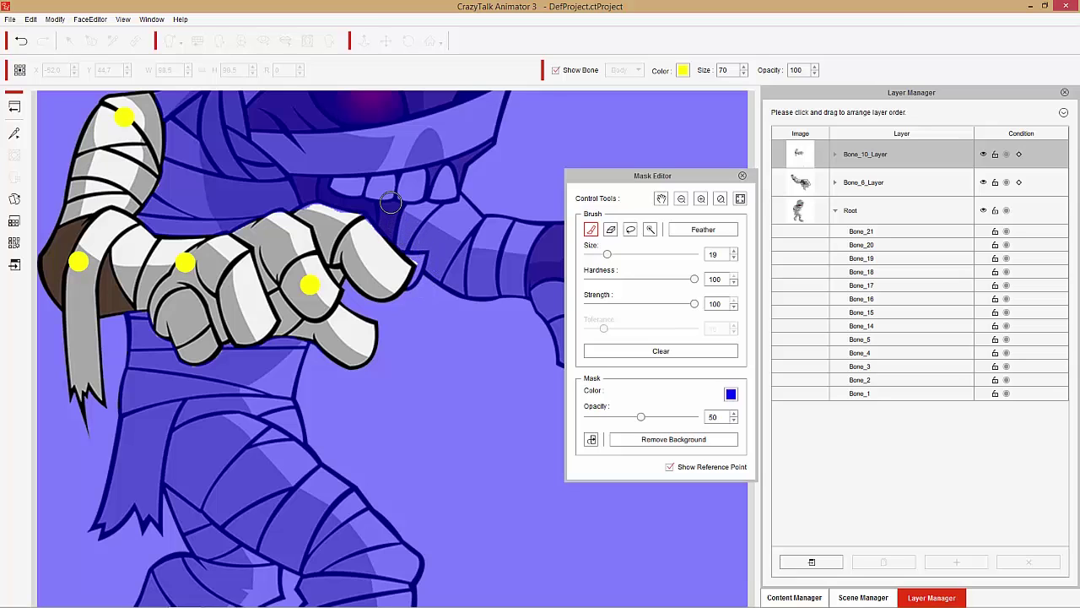
left_click(611, 231)
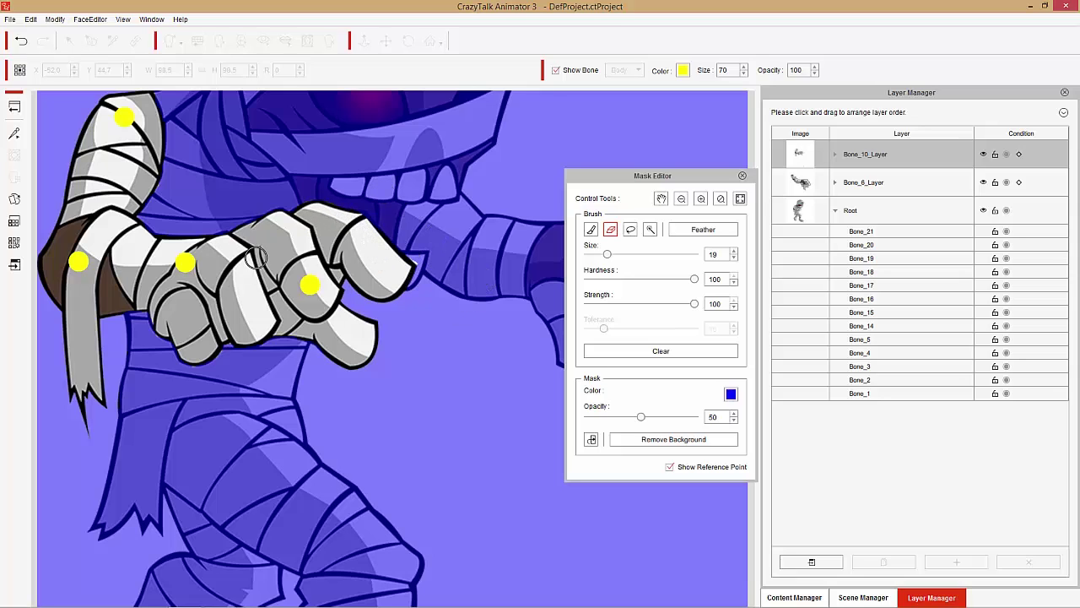
left_click(673, 442)
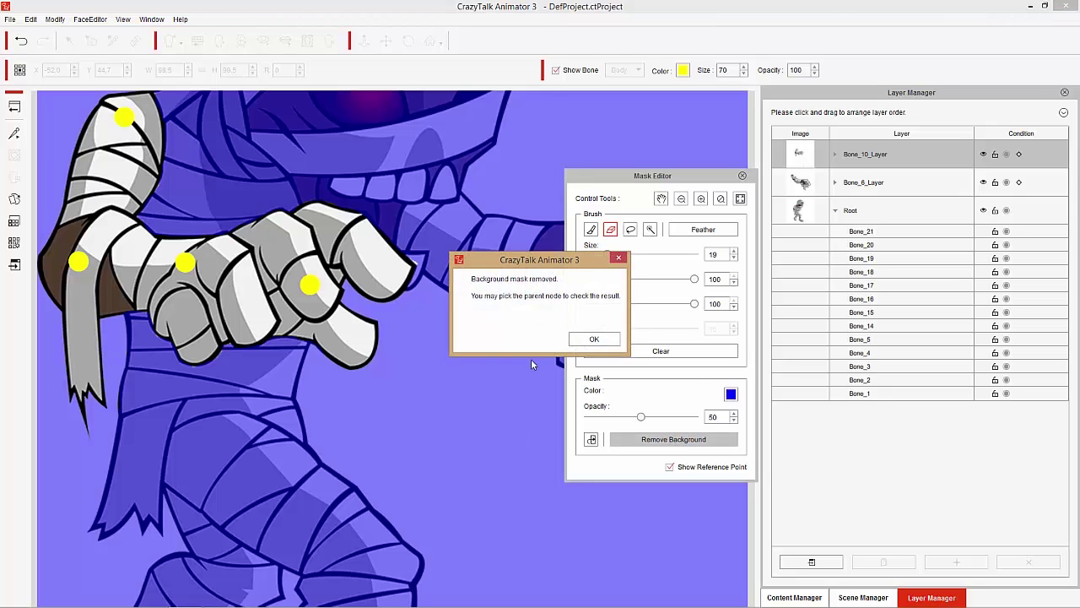
left_click(596, 338)
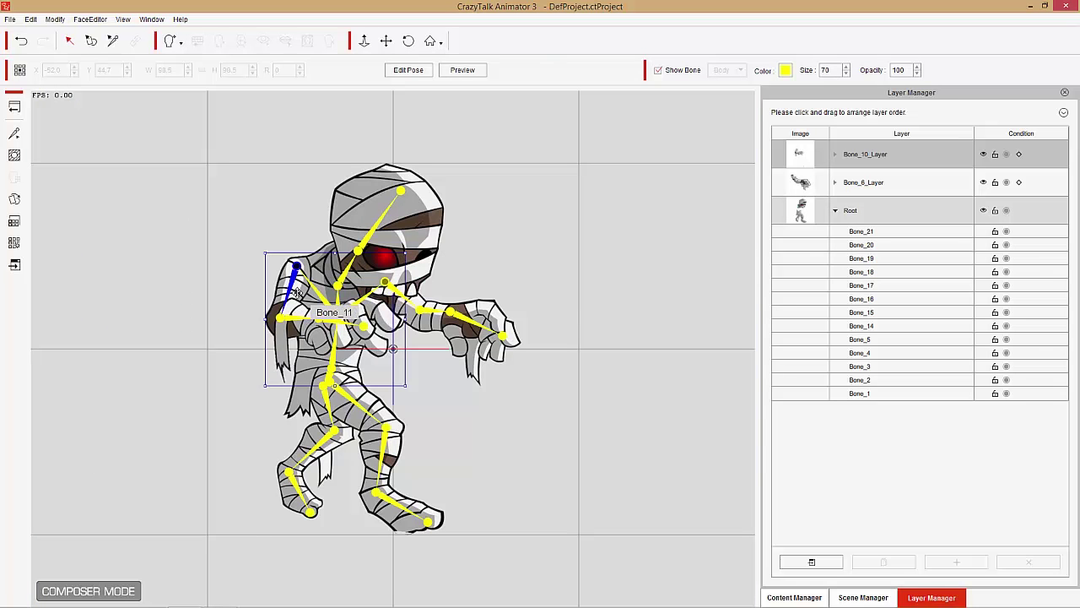
mouse_move(290, 283)
left_mouse_down()
mouse_move(226, 253)
mouse_move(186, 300)
mouse_move(211, 309)
mouse_move(190, 321)
mouse_move(253, 253)
mouse_move(283, 265)
mouse_move(224, 311)
mouse_move(279, 330)
mouse_move(289, 290)
left_mouse_up()
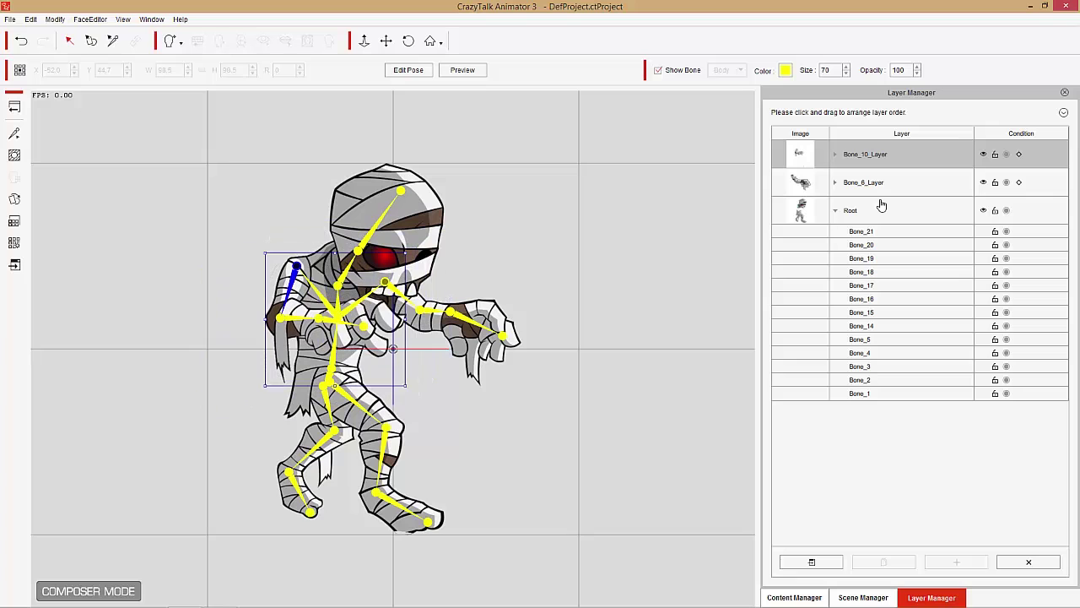
- Restore the torso, waist and shoulder area behind the bent arm on the root mask with a size 32 eraser, and test the arm
left_click(809, 217)
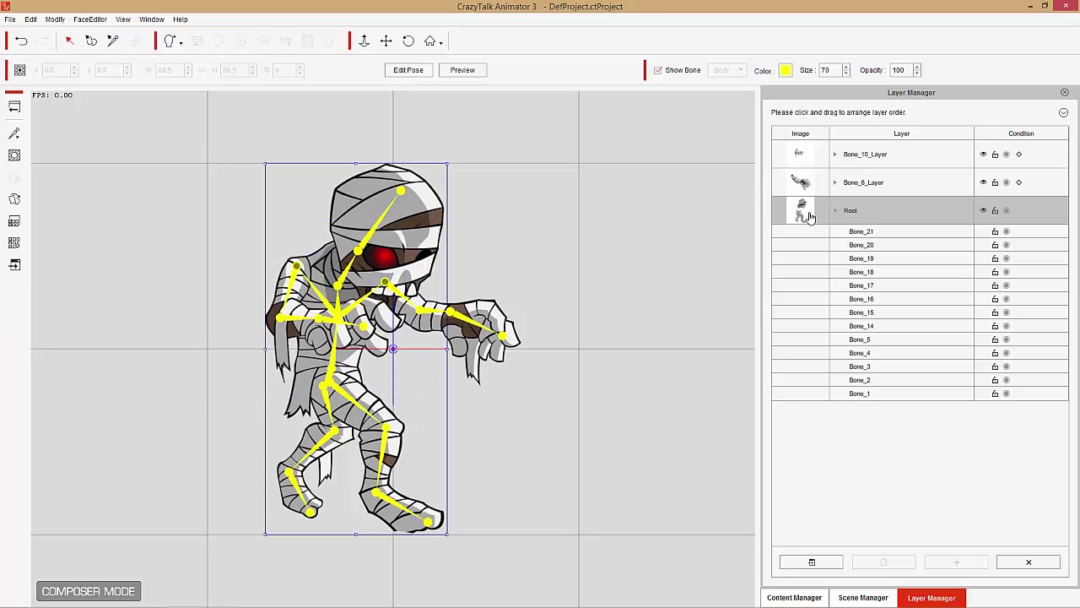
left_click(15, 156)
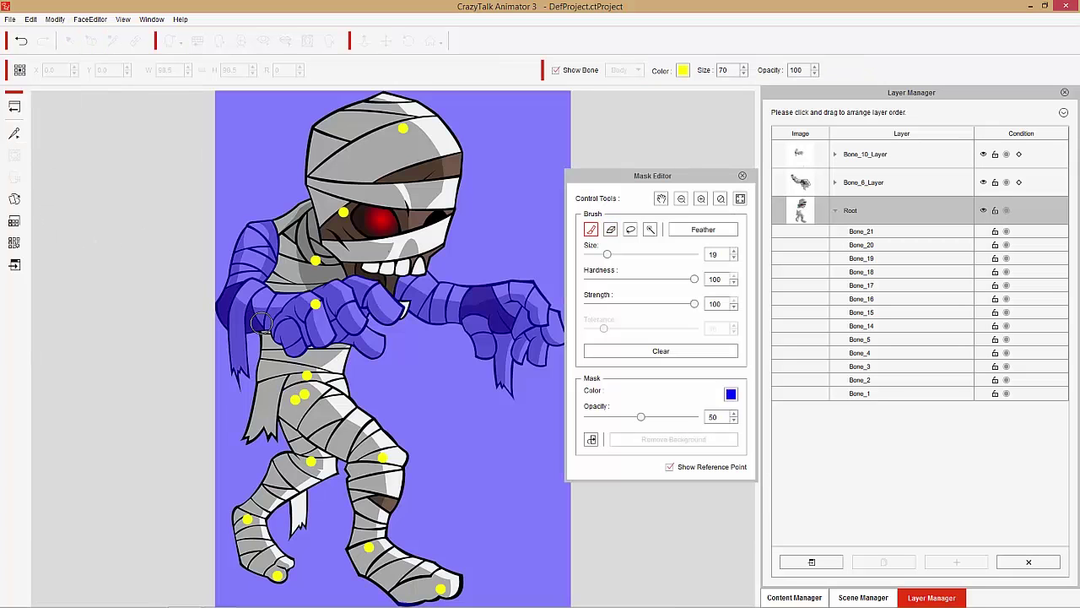
scroll(287, 380, "up", 2)
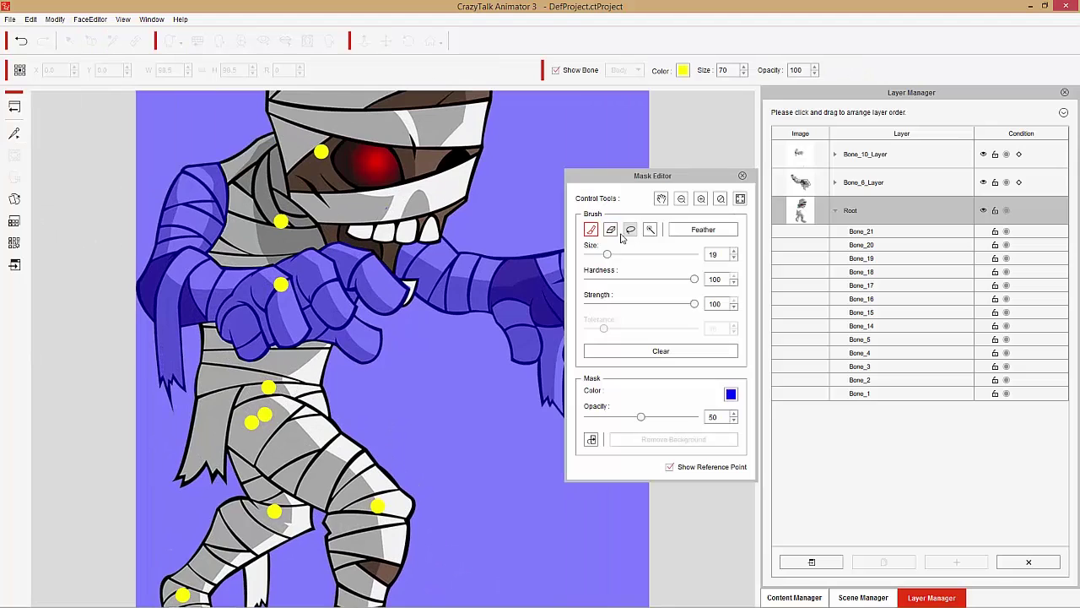
left_click(591, 231)
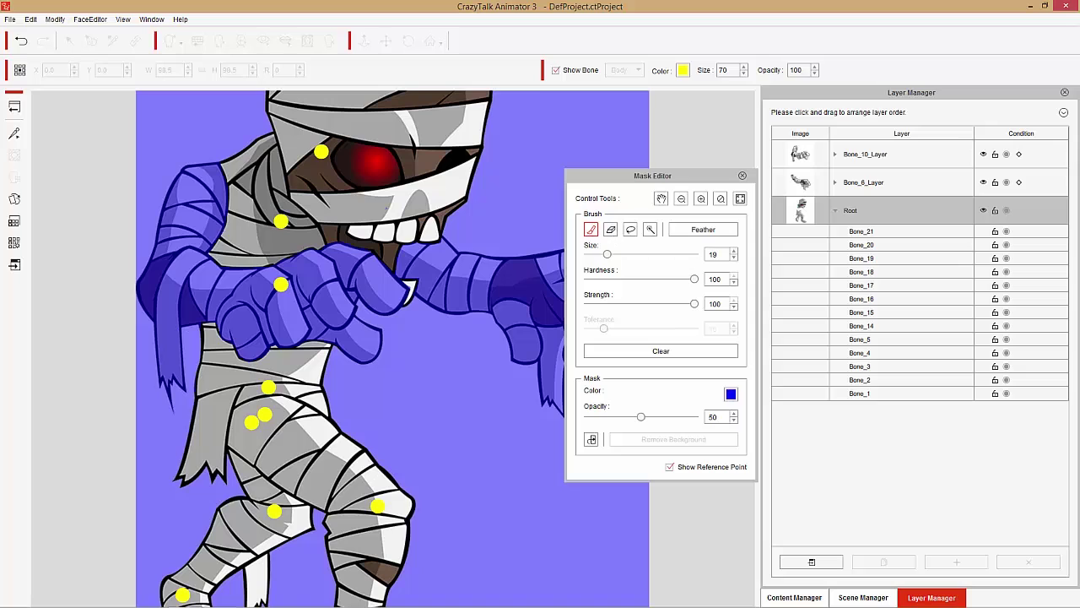
left_click(611, 231)
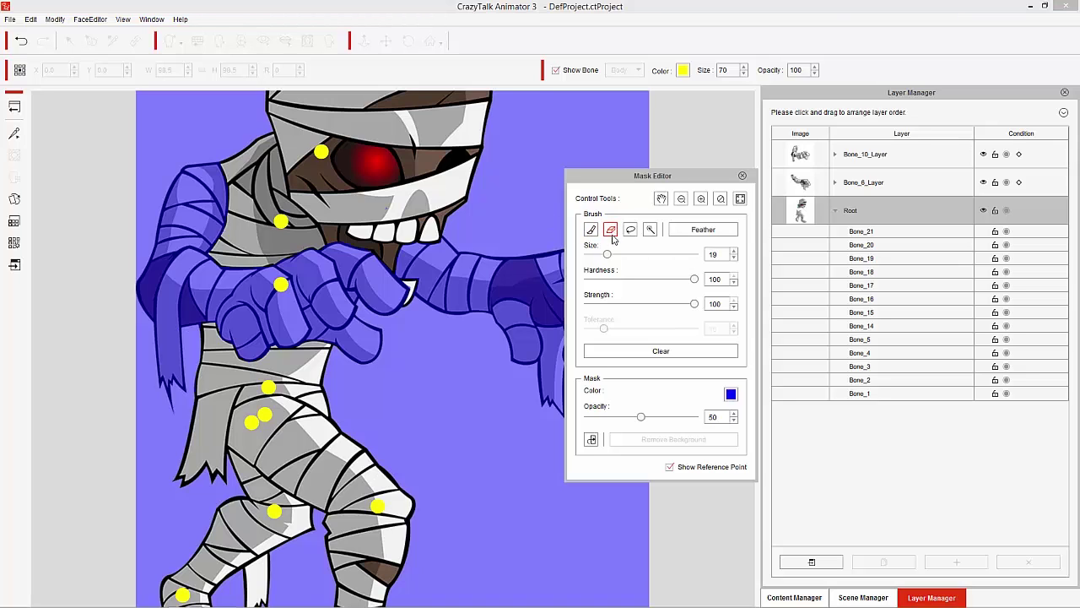
left_click_drag(613, 256, 627, 255)
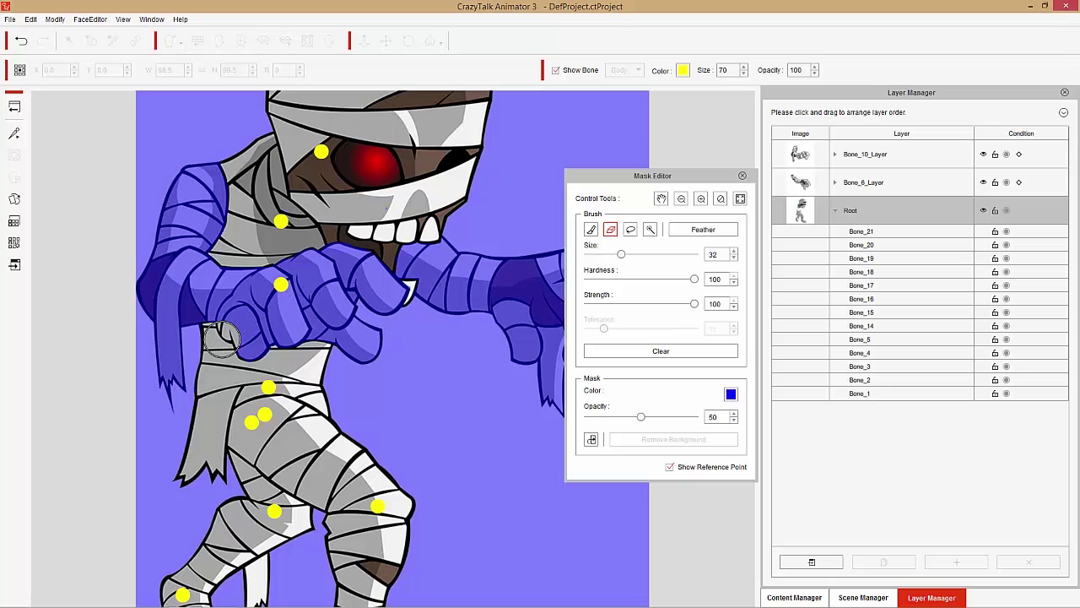
mouse_move(220, 320)
left_mouse_down()
mouse_move(224, 219)
mouse_move(246, 176)
mouse_move(233, 178)
mouse_move(206, 255)
mouse_move(226, 340)
mouse_move(310, 327)
mouse_move(309, 354)
mouse_move(287, 360)
mouse_move(312, 340)
mouse_move(364, 235)
mouse_move(332, 259)
mouse_move(282, 348)
mouse_move(322, 259)
mouse_move(232, 290)
mouse_move(274, 299)
mouse_move(244, 325)
mouse_move(262, 349)
mouse_move(347, 252)
mouse_move(245, 325)
mouse_move(292, 319)
mouse_move(368, 238)
mouse_move(314, 294)
mouse_move(314, 334)
mouse_move(364, 242)
mouse_move(337, 272)
left_mouse_up()
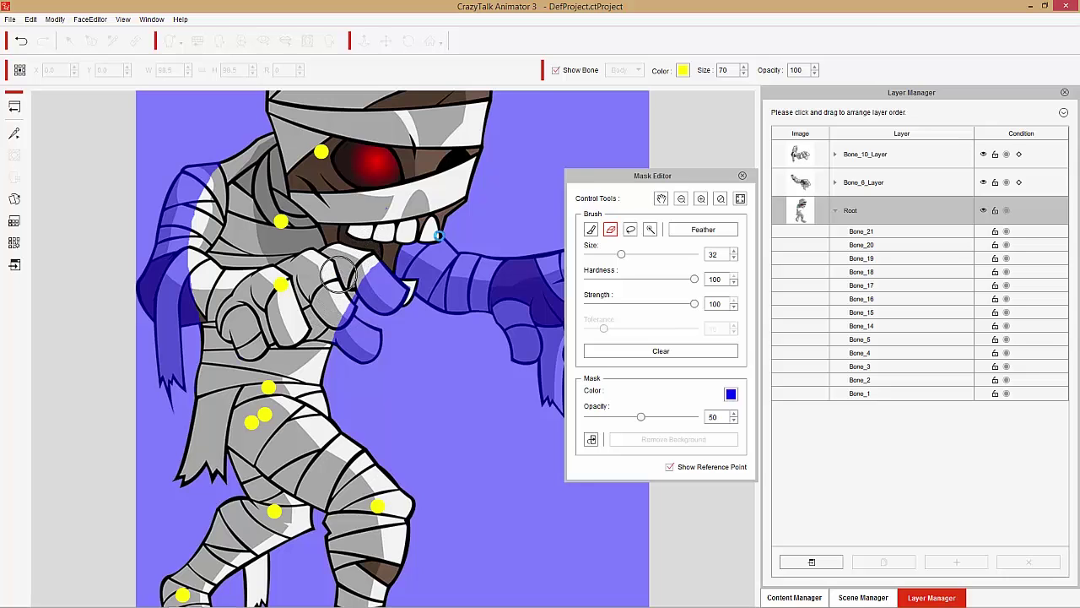
left_click(742, 175)
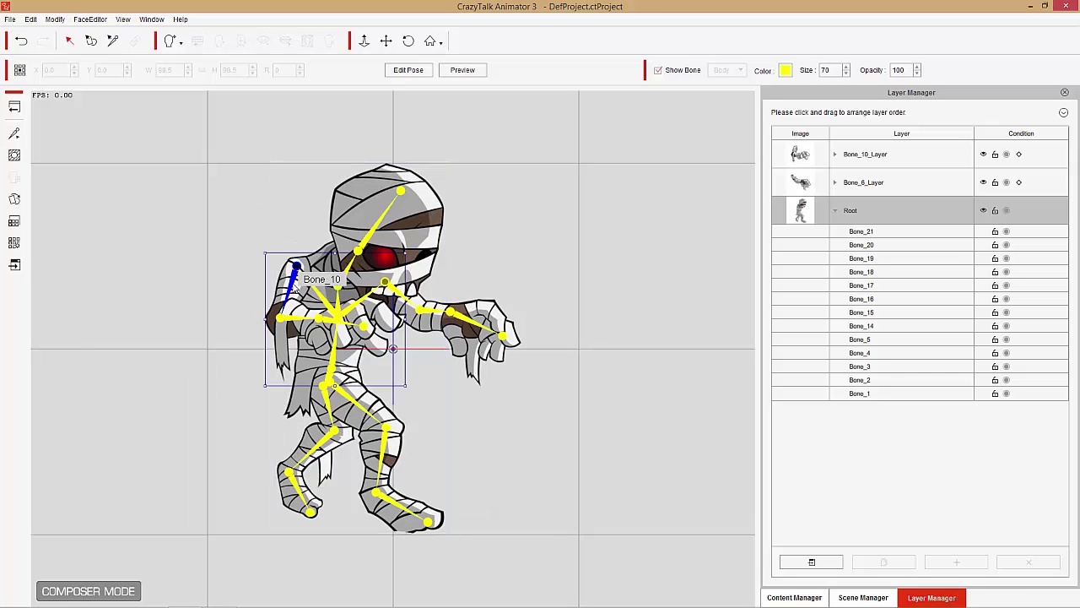
mouse_move(295, 287)
left_mouse_down()
mouse_move(272, 274)
mouse_move(241, 335)
mouse_move(320, 337)
mouse_move(324, 313)
mouse_move(306, 304)
left_mouse_up()
left_click_drag(395, 412, 374, 420)
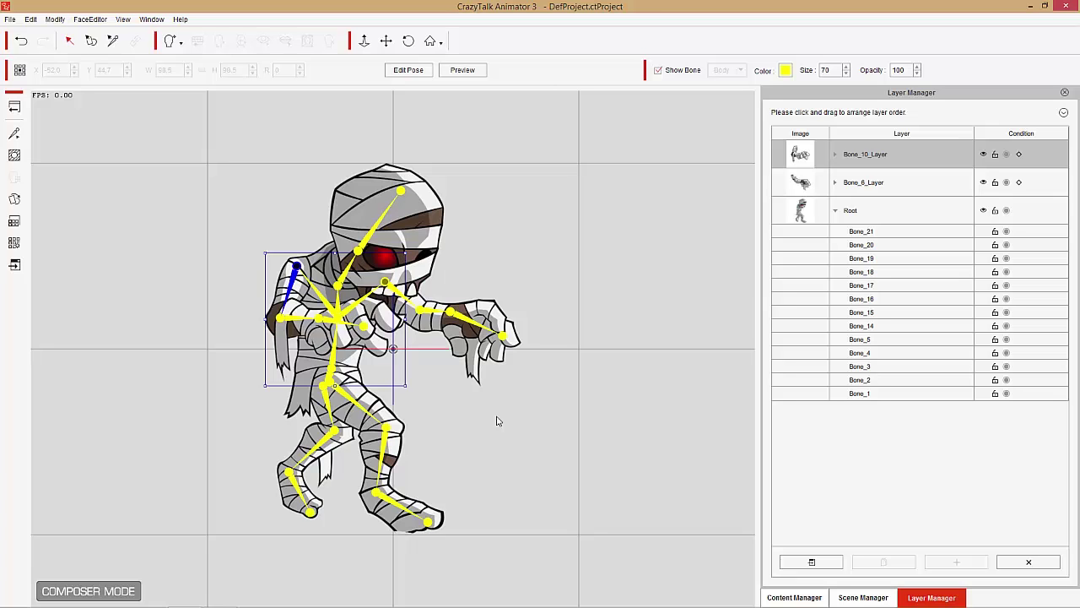
- Duplicate the root image as a new layer for Bone_14 and mask out everything except the front leg with a size 32 brush
left_click(349, 394)
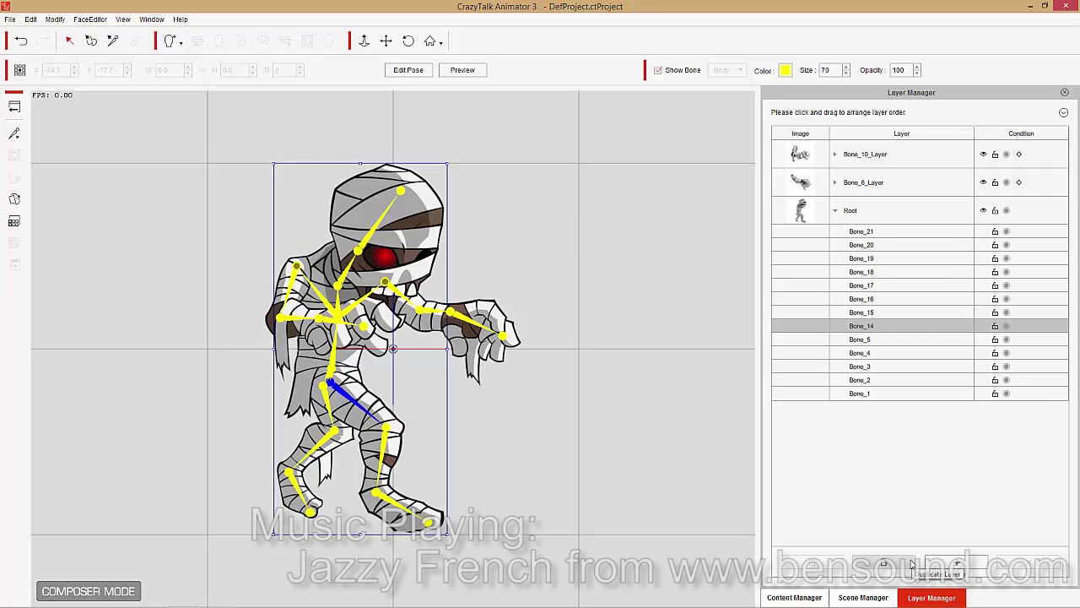
mouse_move(361, 385)
left_mouse_down()
mouse_move(300, 356)
mouse_move(294, 462)
mouse_move(321, 470)
mouse_move(262, 420)
mouse_move(305, 347)
mouse_move(294, 499)
mouse_move(250, 531)
mouse_move(352, 321)
mouse_move(471, 271)
mouse_move(423, 110)
mouse_move(389, 161)
left_mouse_up()
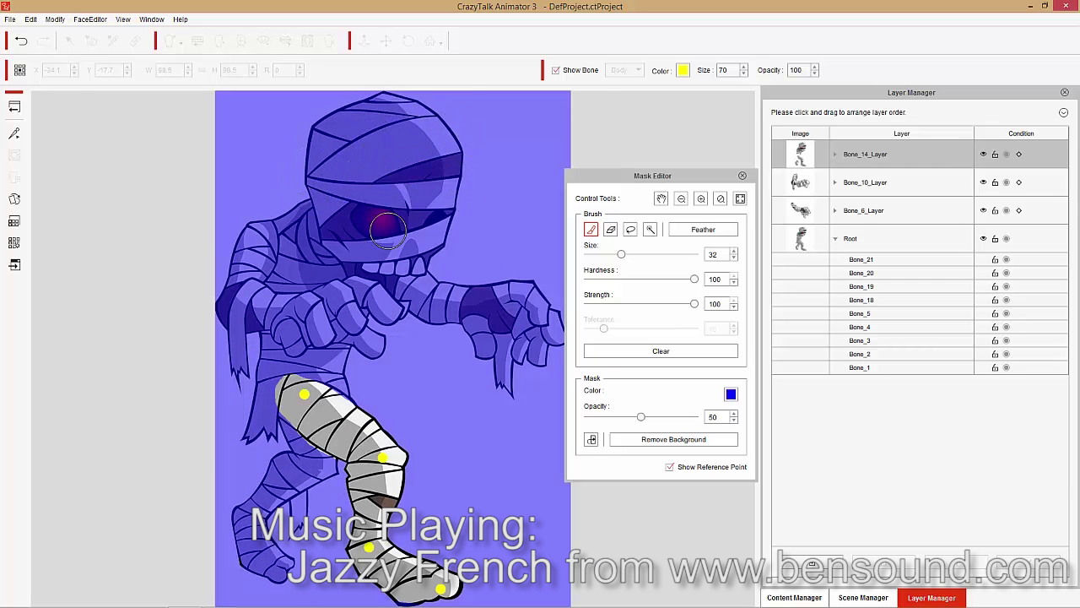
- Restore the hip and rear thigh around the front leg on the root mask with a size 32 eraser, and check the actor in stage mode
left_click(701, 198)
left_click(611, 229)
mouse_move(304, 466)
left_mouse_down()
mouse_move(272, 436)
mouse_move(200, 410)
left_mouse_up()
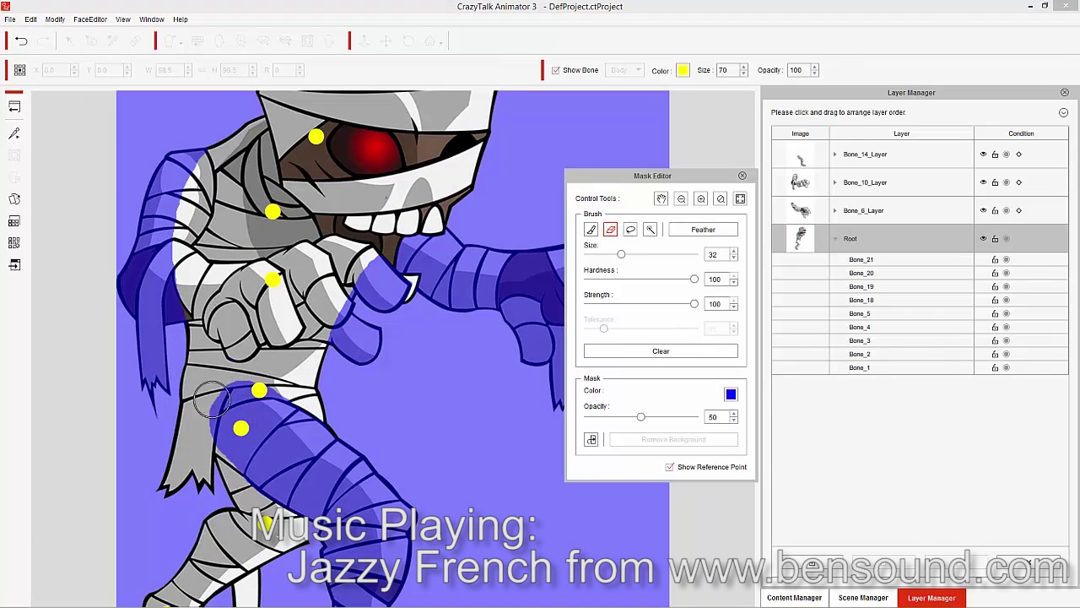
mouse_move(243, 397)
left_mouse_down()
mouse_move(229, 450)
mouse_move(306, 426)
mouse_move(252, 467)
mouse_move(304, 428)
mouse_move(348, 423)
mouse_move(277, 491)
mouse_move(241, 515)
left_mouse_up()
left_click(15, 108)
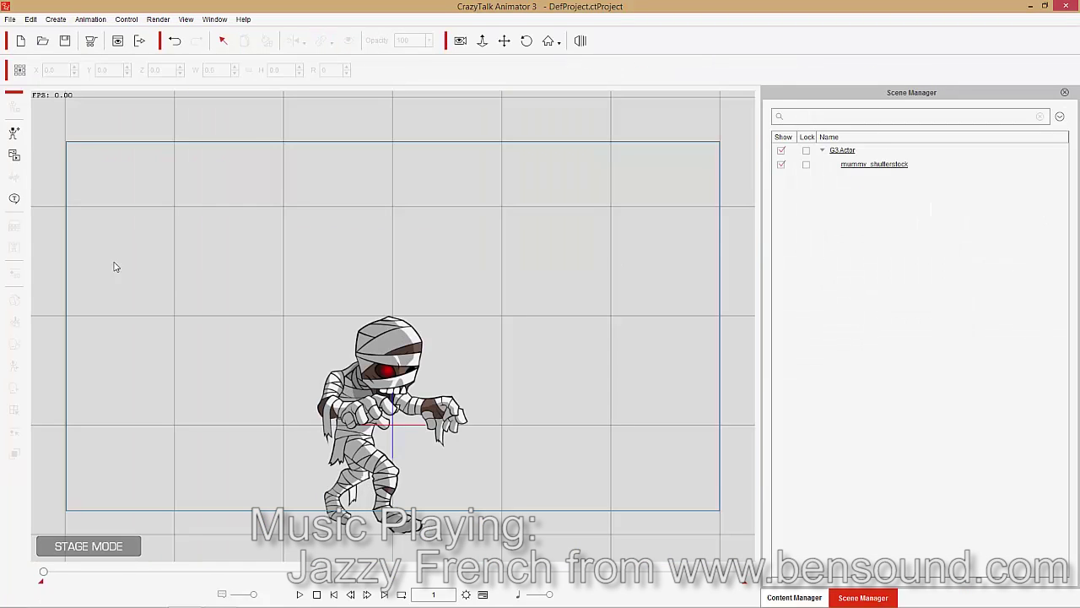
left_click(14, 108)
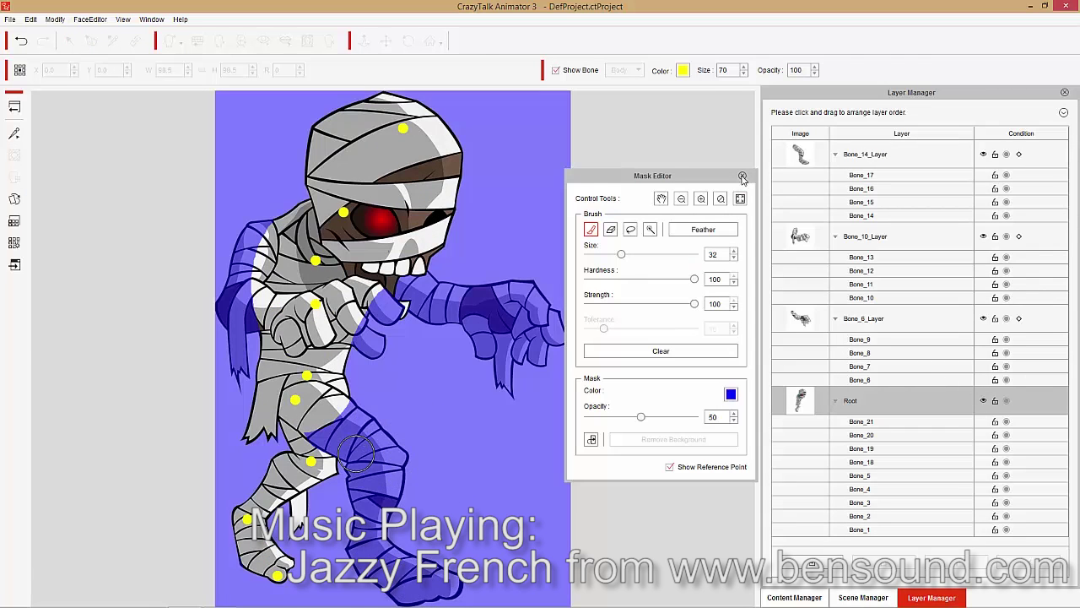
- Duplicate the root image for Bone_18, mask out all but the back leg with a size 32 brush, and check the root mask's hip
left_click(742, 176)
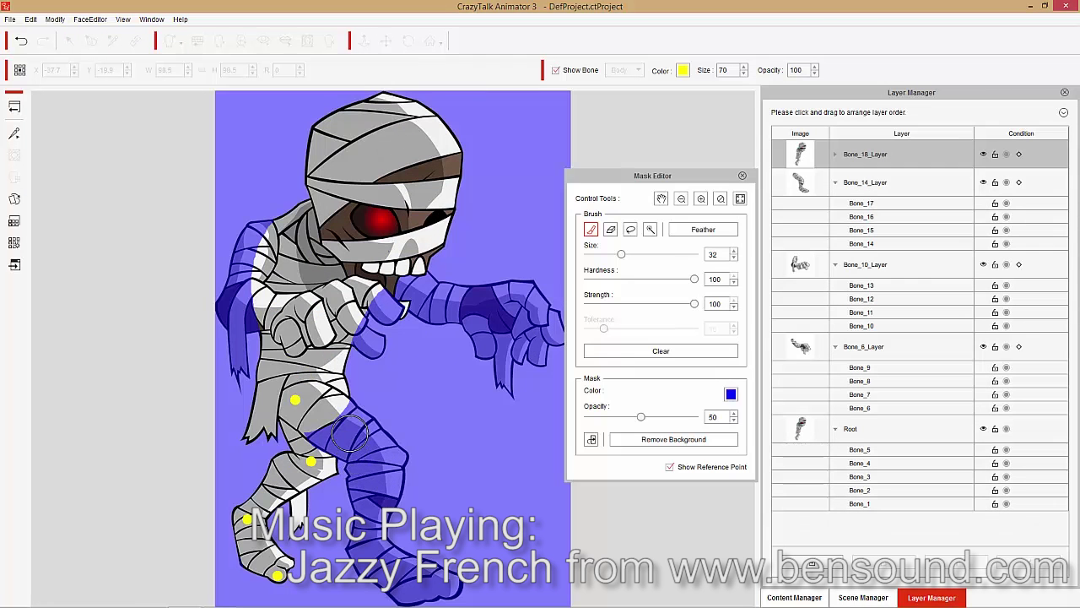
mouse_move(350, 434)
left_mouse_down()
mouse_move(275, 357)
mouse_move(258, 437)
mouse_move(256, 397)
mouse_move(375, 360)
mouse_move(468, 297)
mouse_move(346, 221)
mouse_move(471, 172)
mouse_move(467, 140)
left_mouse_up()
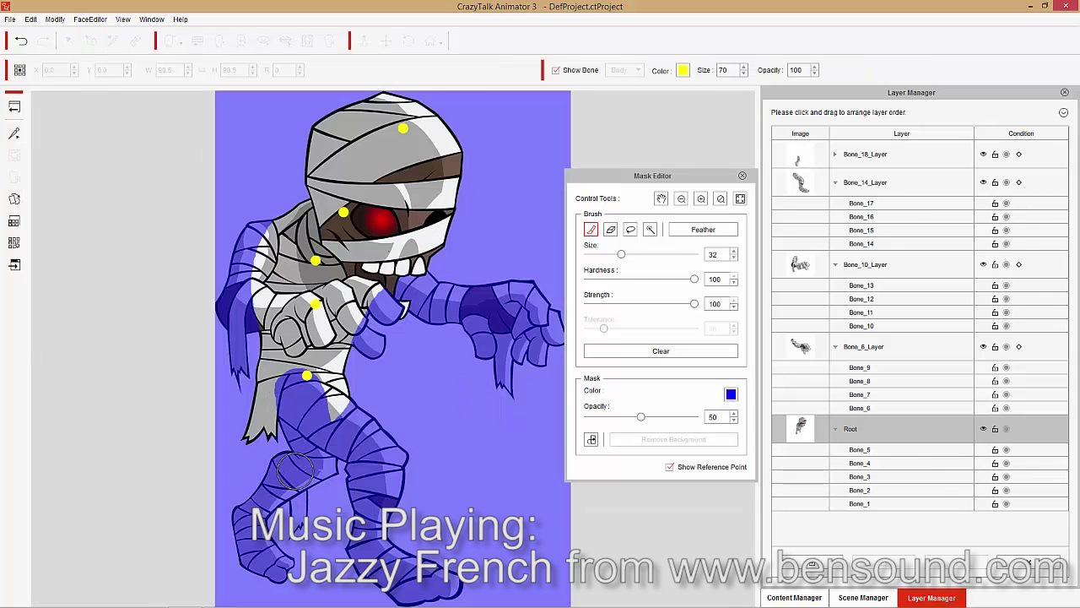
scroll(325, 470, "up", 3)
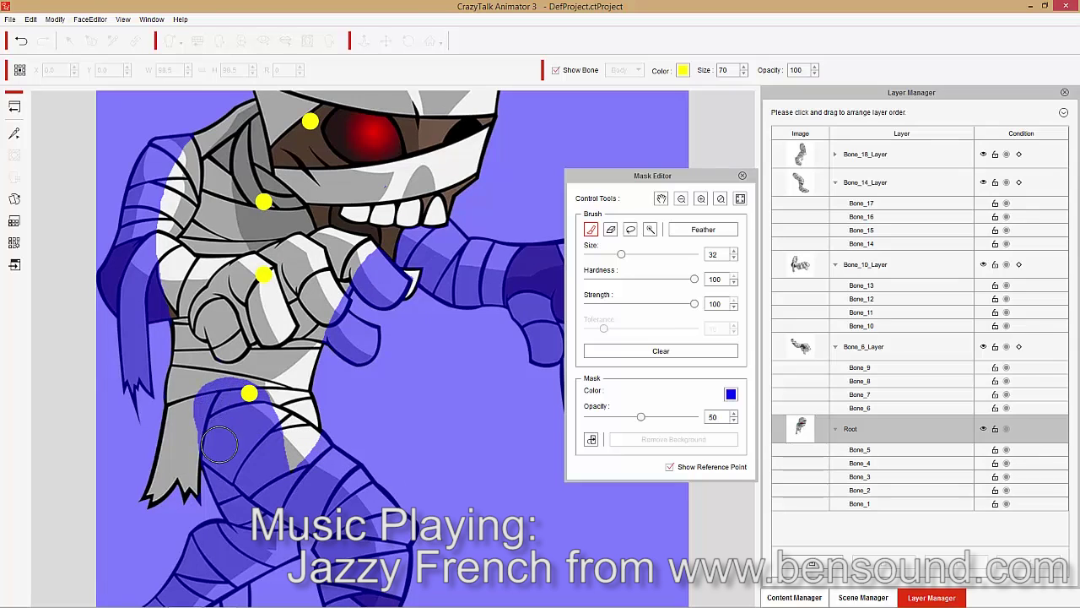
left_click(742, 176)
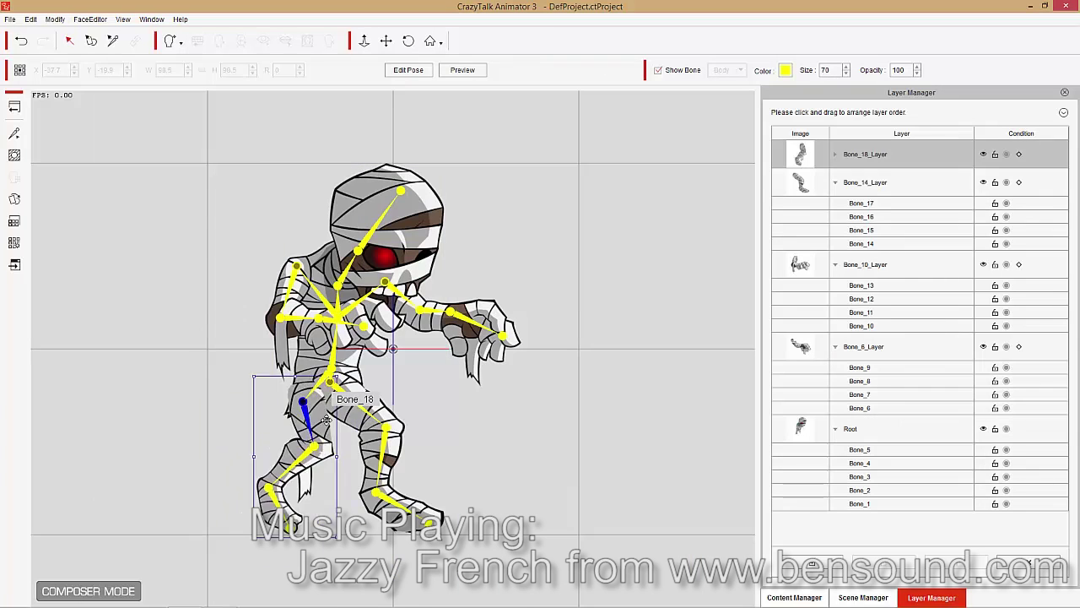
- Test the back leg, the bent arm and the outstretched arm by moving their bones
left_click(363, 397)
left_click(397, 355)
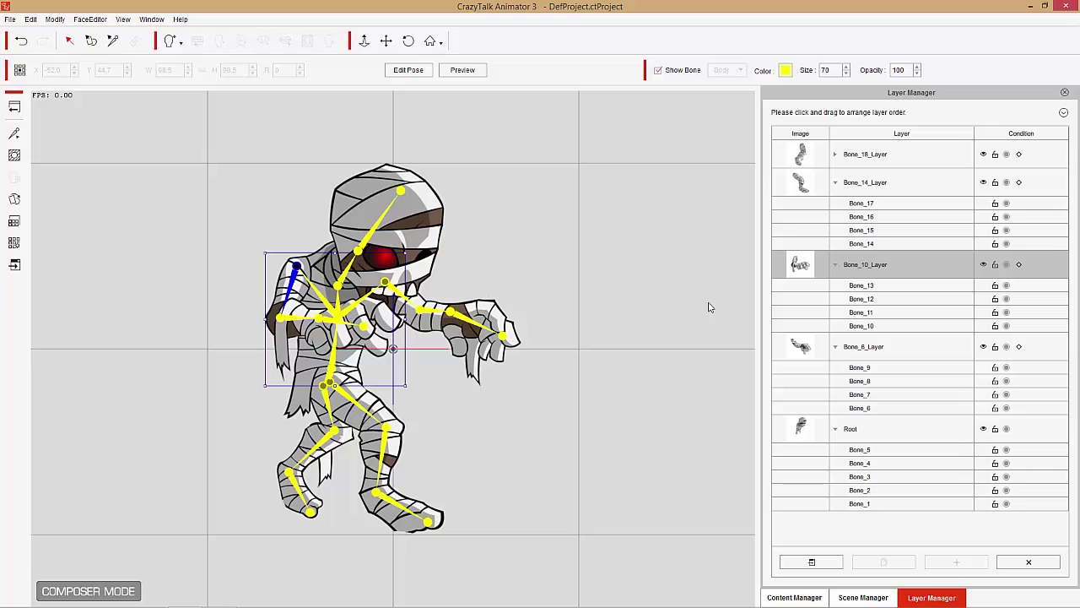
left_click(401, 294)
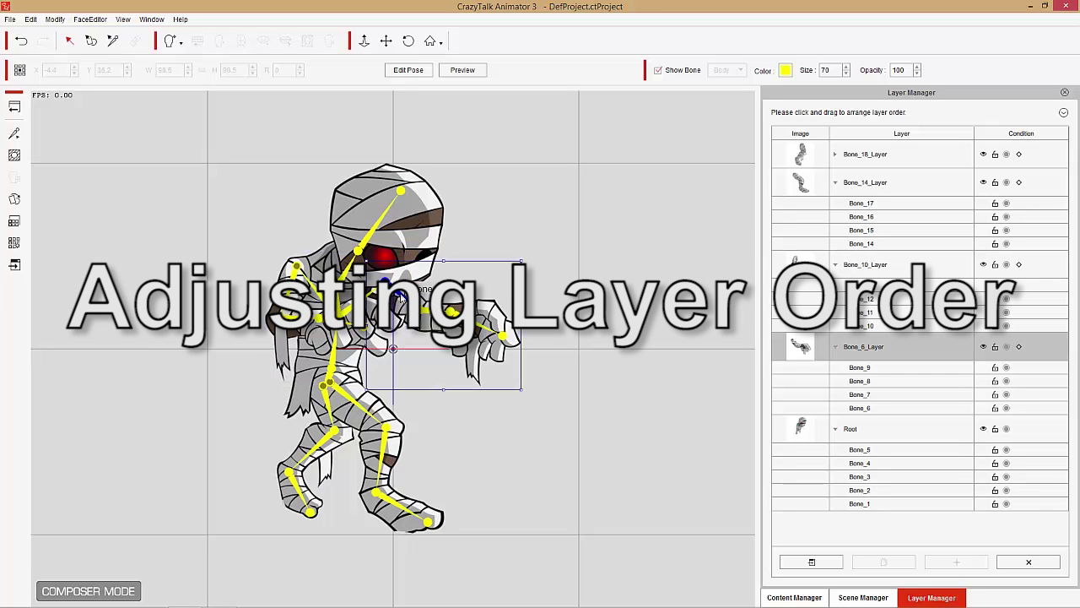
left_click_drag(535, 368, 442, 348)
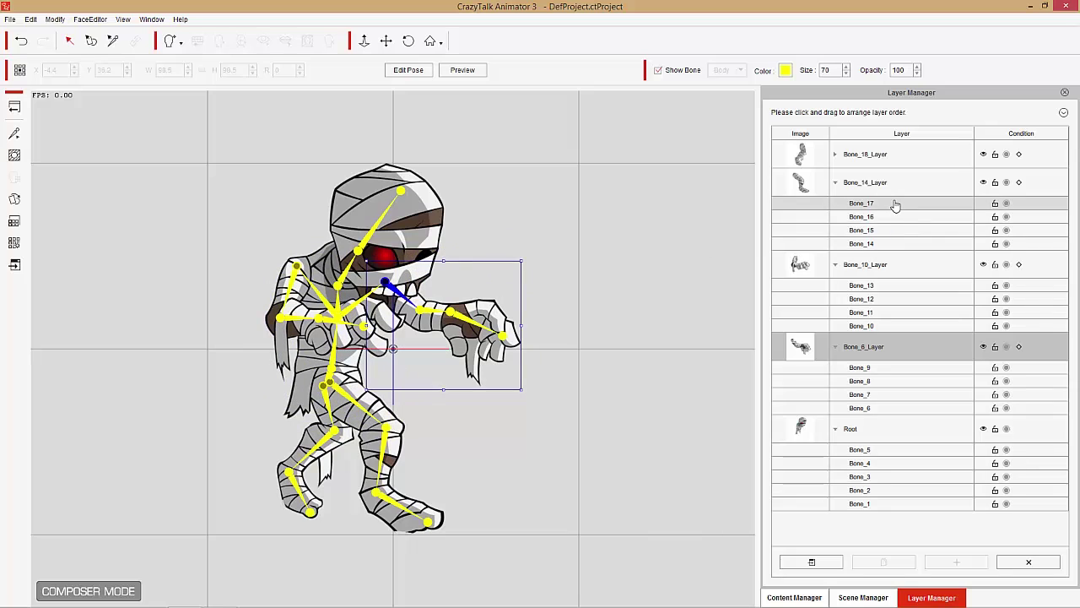
- Collapse the bone lists of all layers and move Bone_6_Layer below Root in the layer order
left_click(836, 265)
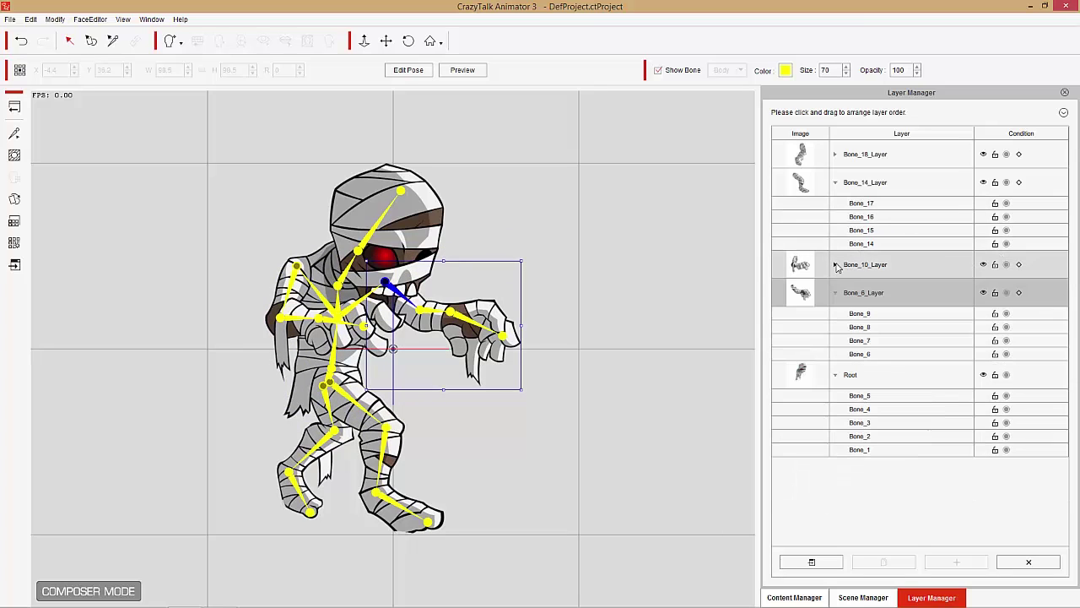
left_click(837, 184)
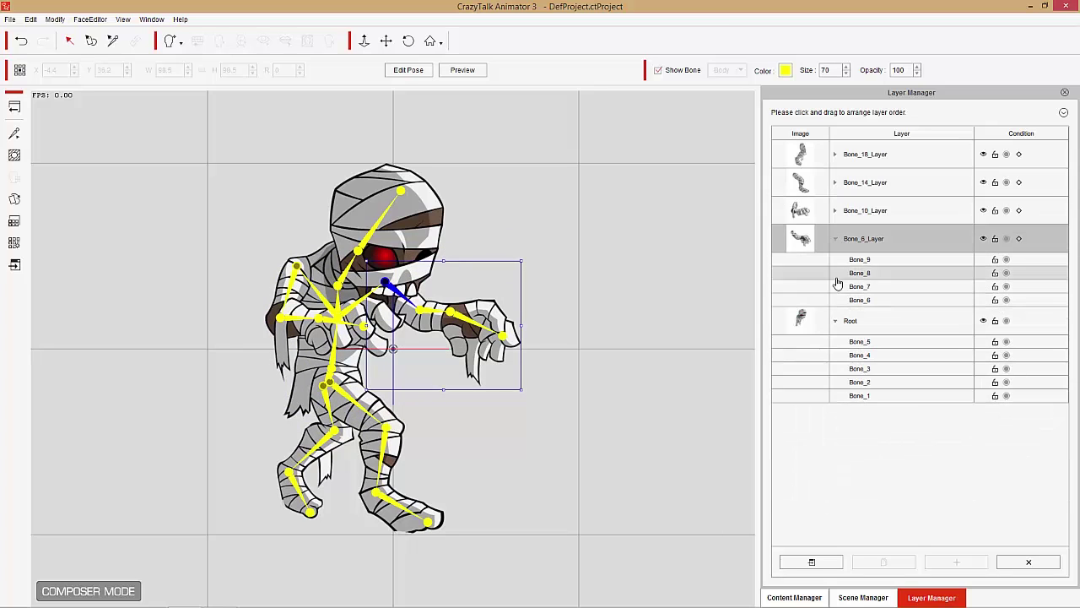
left_click(837, 323)
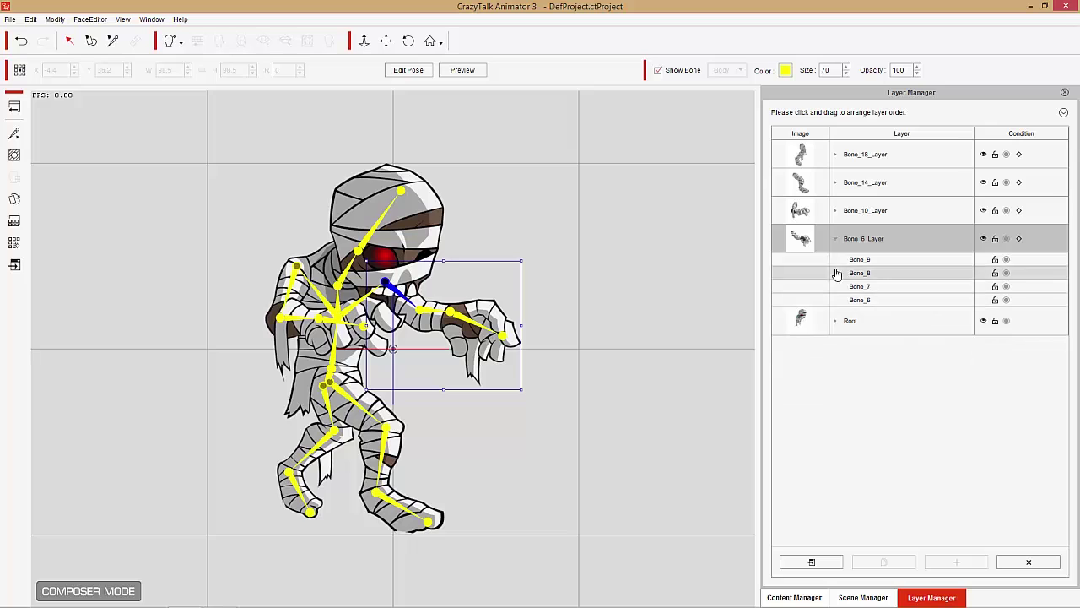
left_click(836, 240)
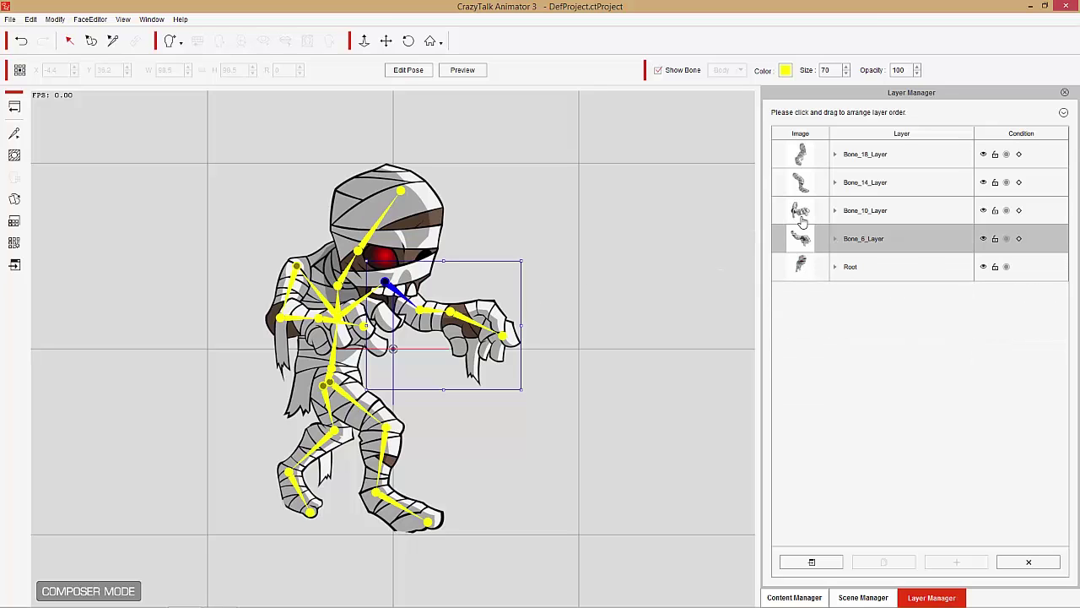
left_click_drag(869, 240, 859, 275)
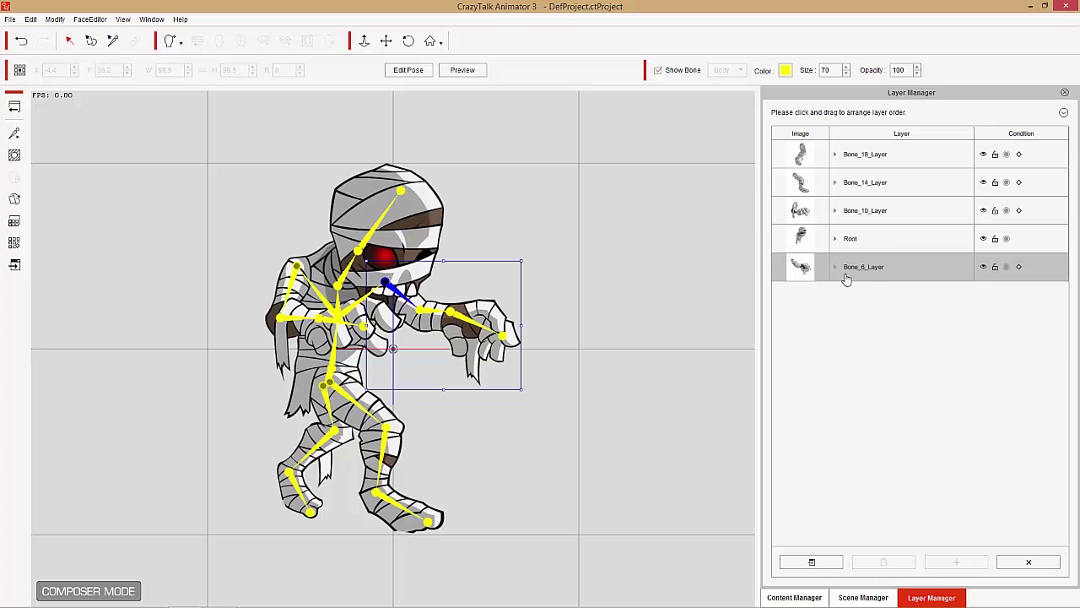
- Test how the outstretched arm and the bent arm overlap the body by moving them, and undo the movement
left_click_drag(536, 343, 506, 354)
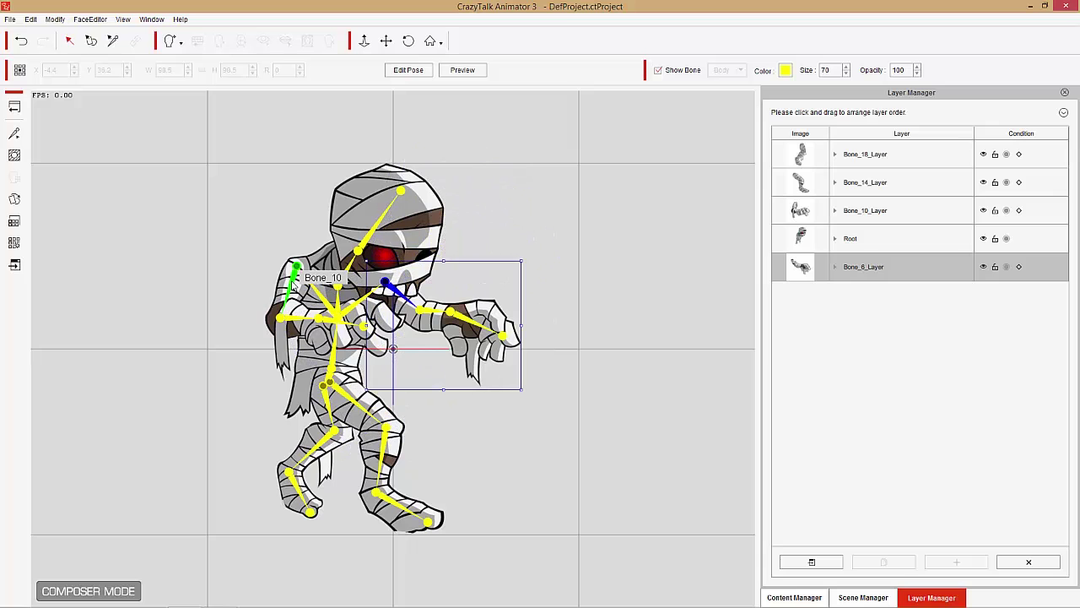
left_click(291, 270)
left_click_drag(418, 391, 430, 317)
left_click_drag(472, 125, 344, 477)
key("ctrl+z")
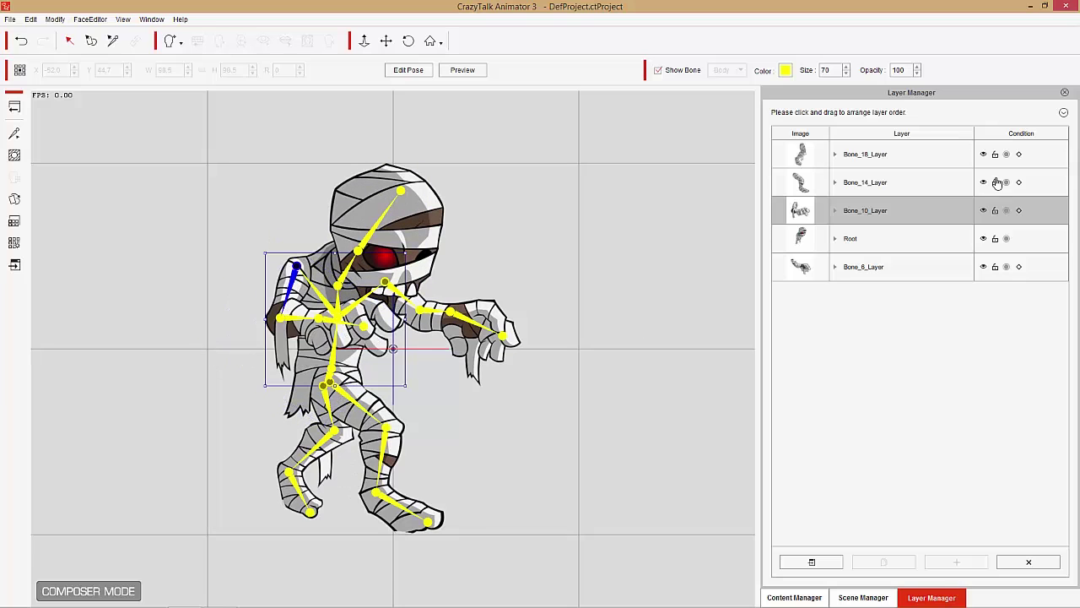
- Move Bone_10_Layer to the top of the layer order and Bone_14_Layer above Bone_18_Layer, testing the front leg's overlap
left_click_drag(857, 216, 863, 154)
left_click_drag(412, 395, 348, 422)
left_click(348, 397)
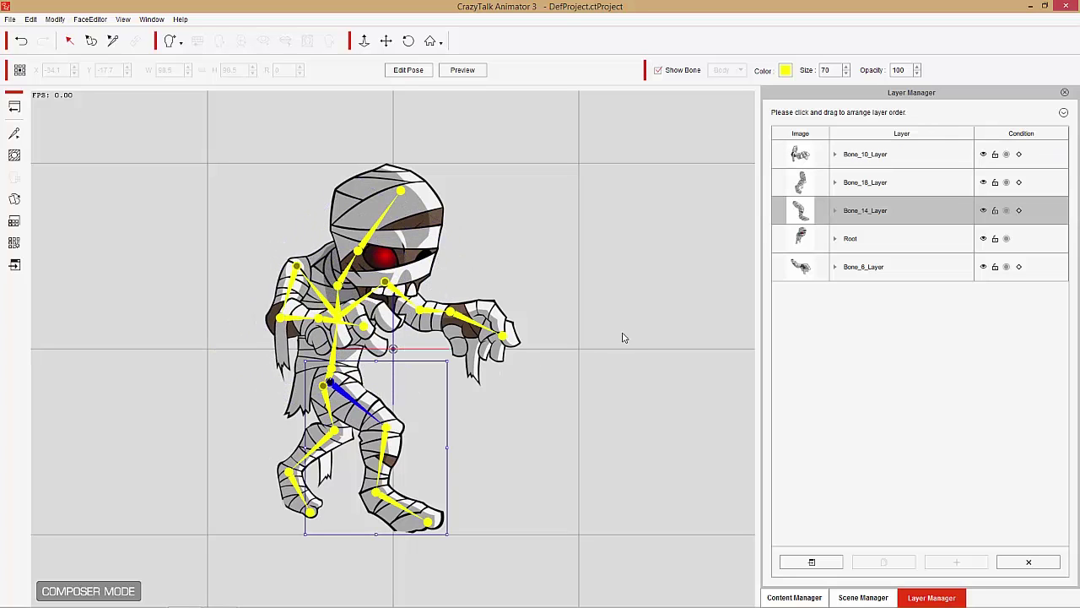
left_click_drag(455, 474, 589, 347)
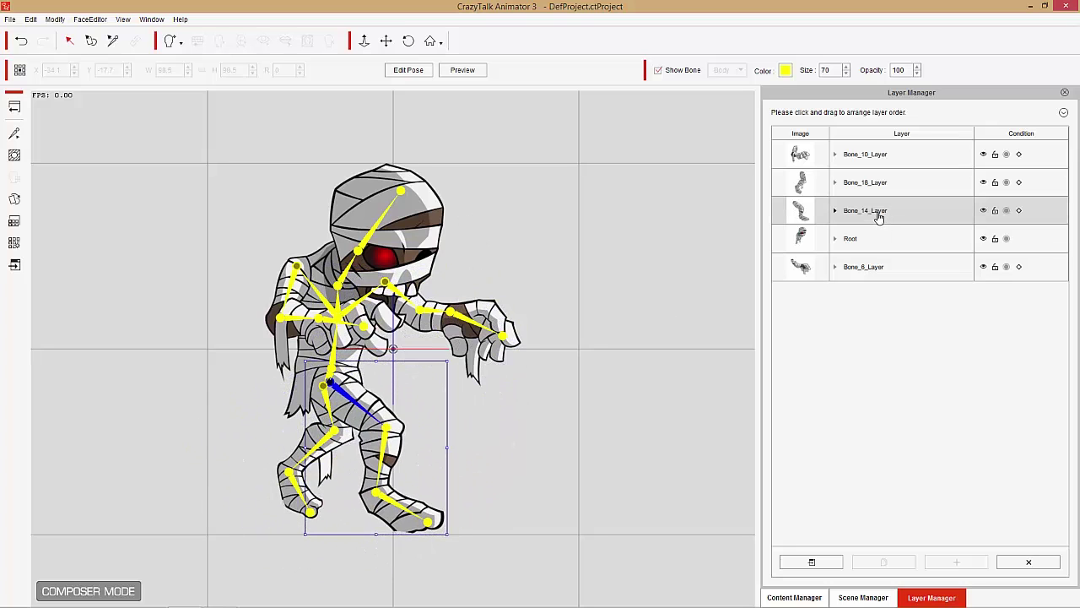
left_click_drag(879, 198, 880, 179)
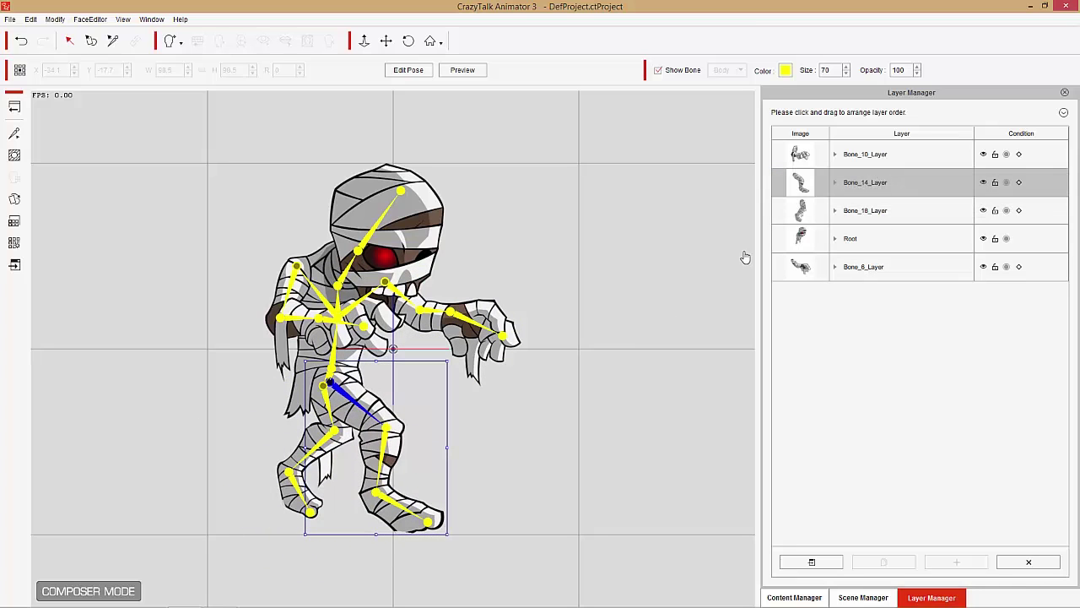
left_click_drag(452, 455, 376, 523)
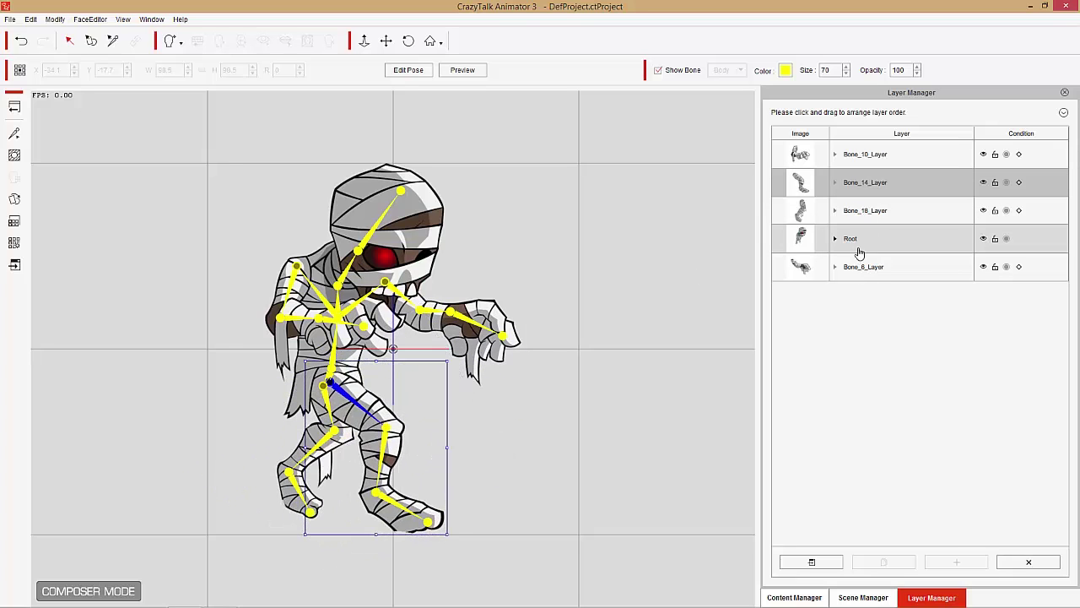
- Test the back leg, move Bone_18_Layer between Root and Bone_6_Layer in the layer order, and deselect it
left_click(874, 212)
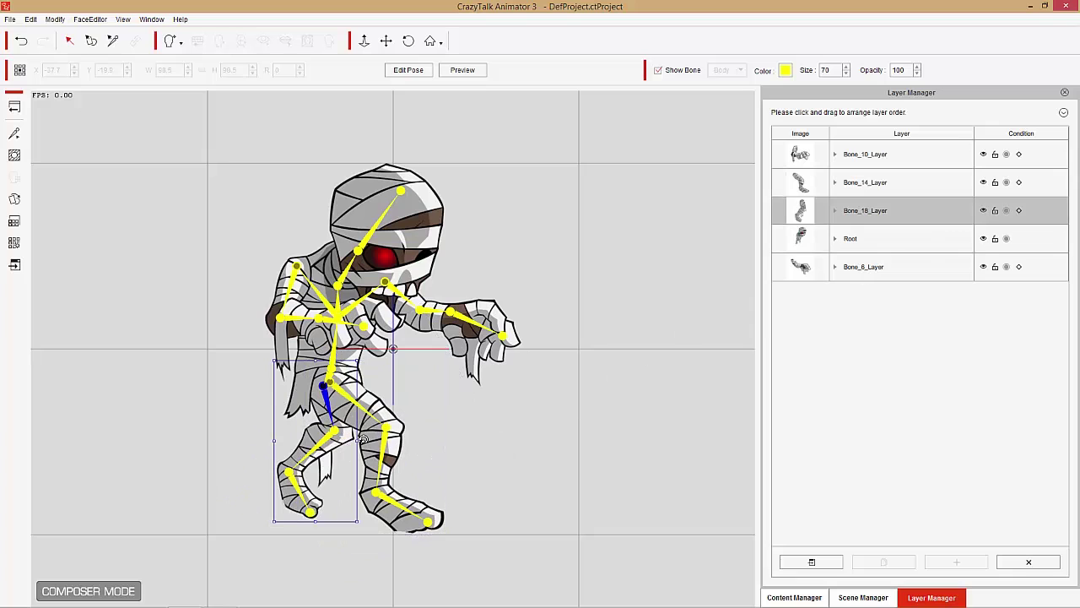
left_click_drag(364, 527, 441, 422)
left_click_drag(867, 210, 869, 249)
left_click_drag(364, 528, 341, 450)
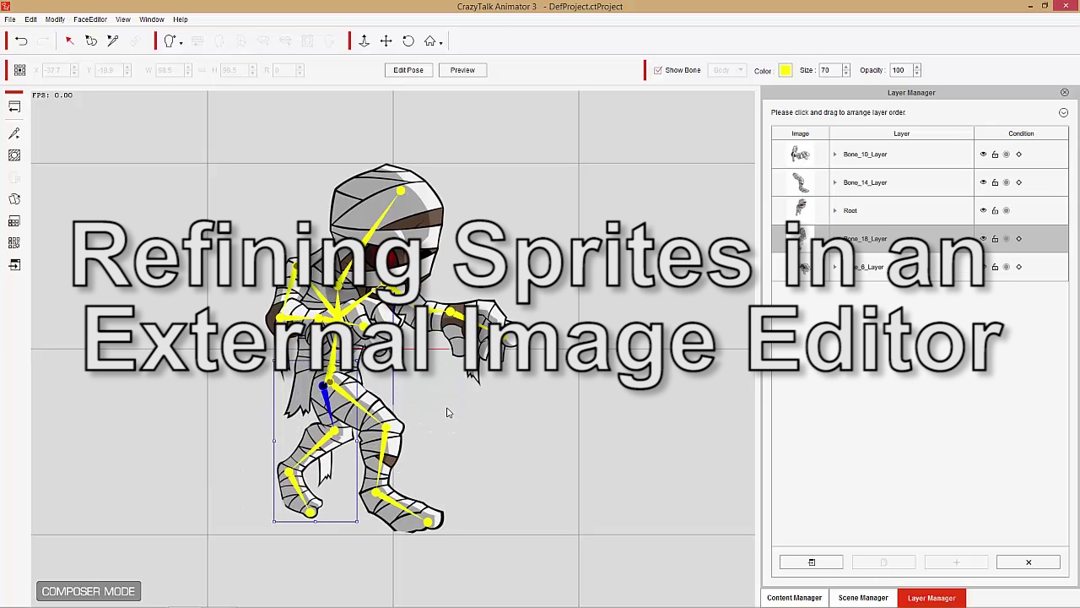
left_click(622, 303)
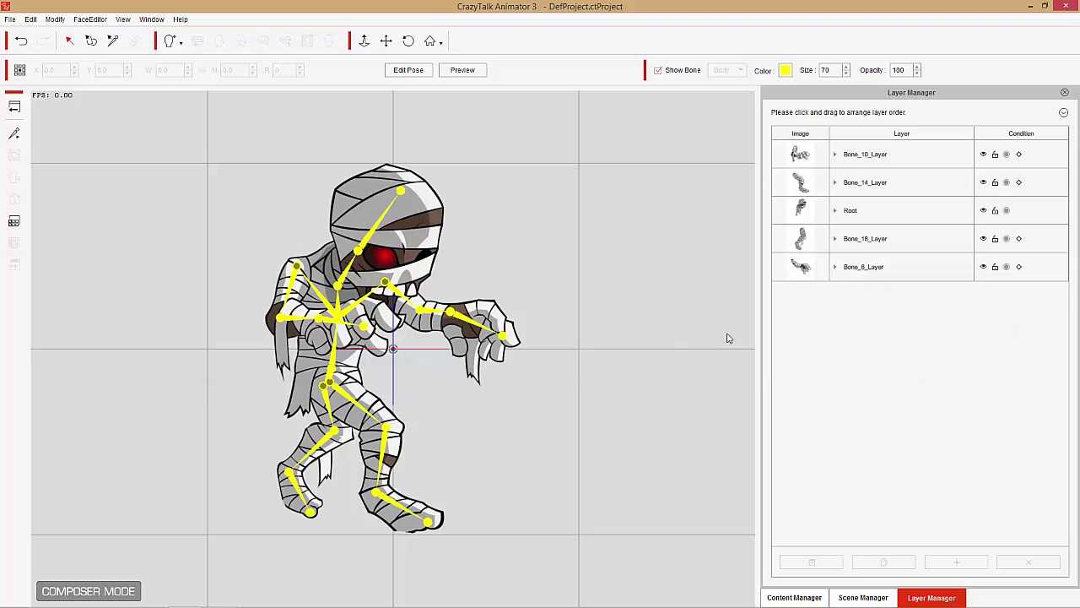
- Select the outstretched arm's Bone_6_Layer, check its movement, and open its sprite in Photoshop
left_click(402, 296)
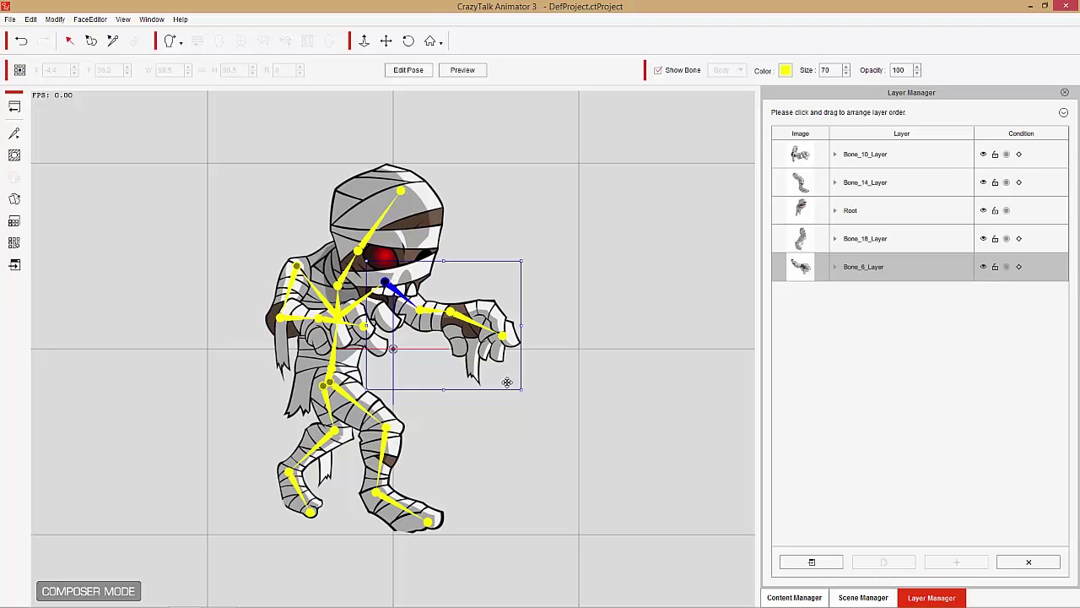
left_click_drag(394, 295, 470, 300)
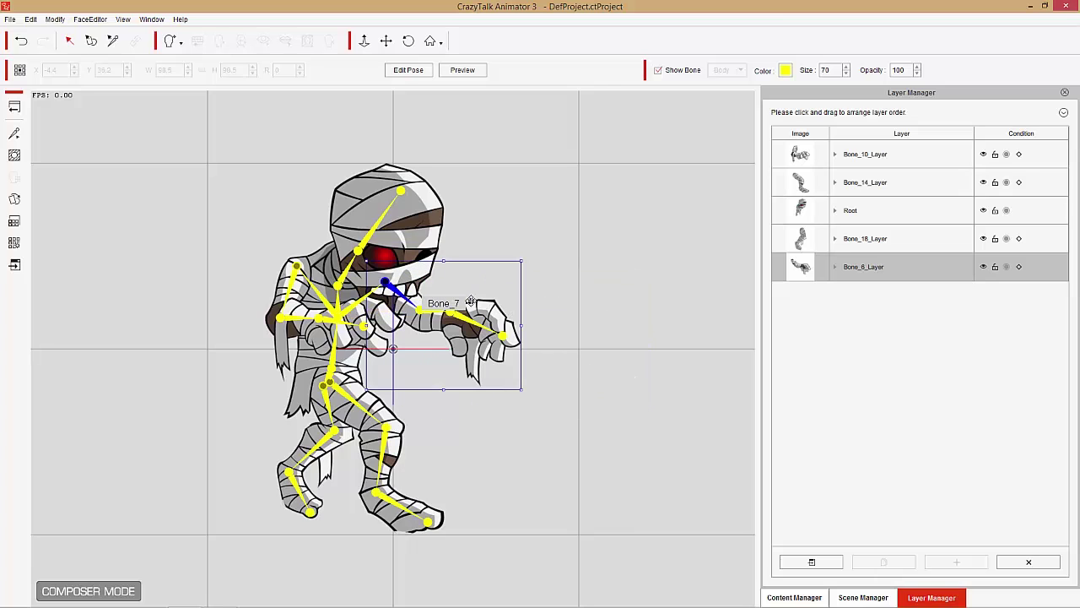
left_click(826, 567)
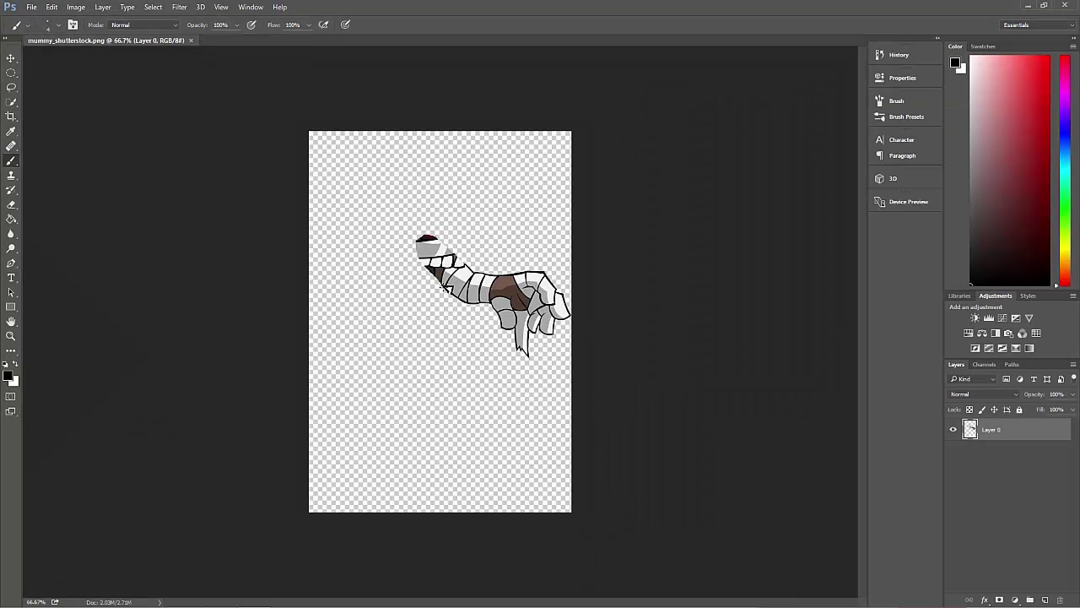
- Paint over the leftover face parts on the upper arm in off-white with a 29 px brush, and shade its underside grey
left_click_drag(462, 349, 534, 325)
left_click_drag(864, 293, 837, 242)
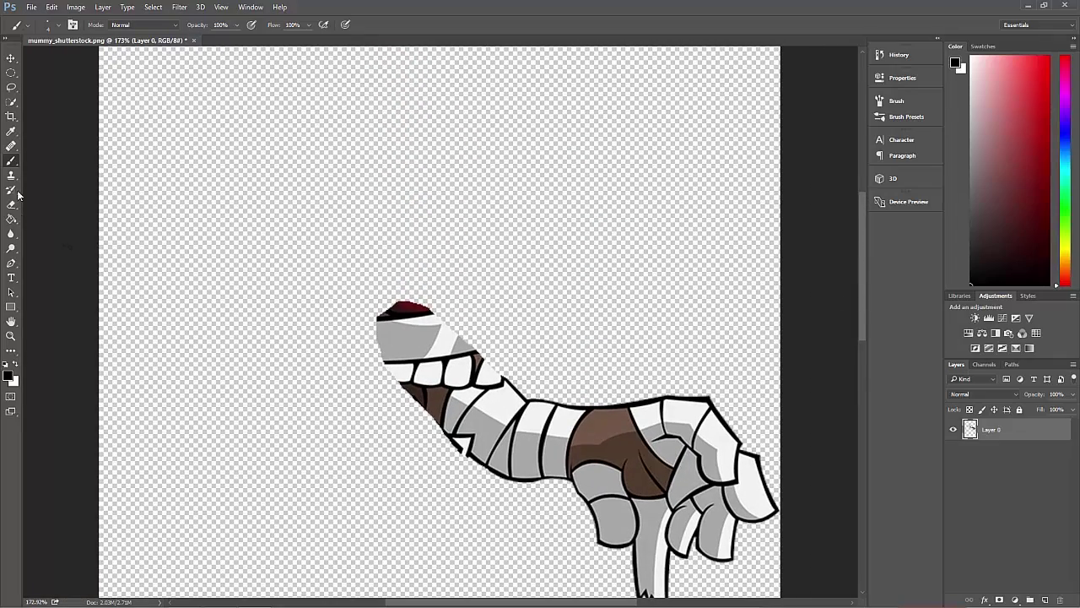
left_click(59, 28)
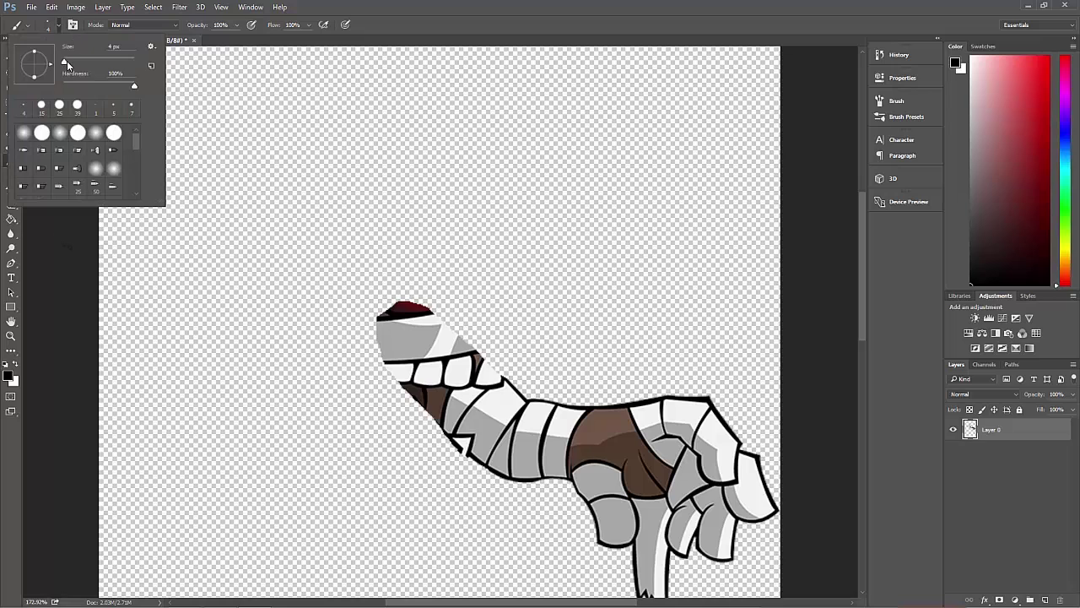
left_click_drag(65, 65, 73, 61)
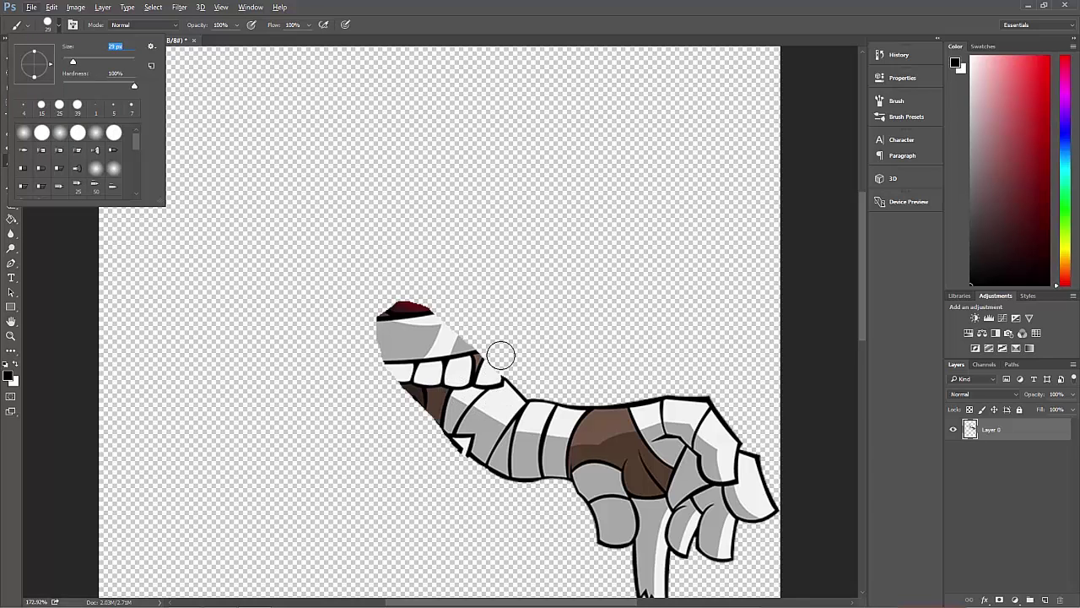
left_click(537, 287)
left_click(535, 284)
key("ctrl+z")
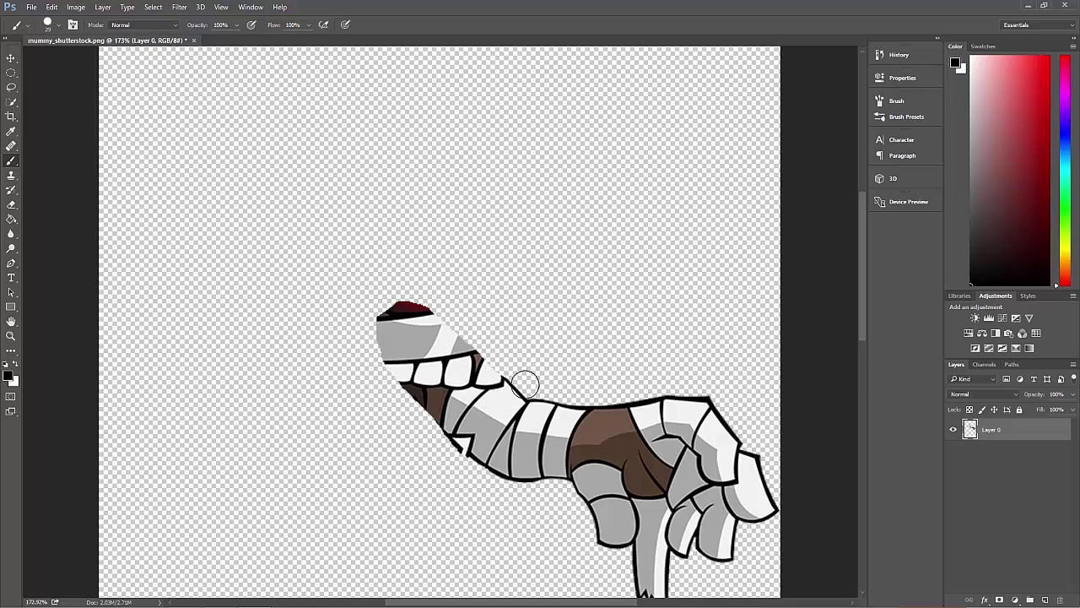
key("x")
mouse_move(497, 390)
left_mouse_down()
mouse_move(424, 321)
mouse_move(405, 310)
mouse_move(389, 320)
mouse_move(398, 356)
mouse_move(465, 381)
mouse_move(405, 330)
left_mouse_up()
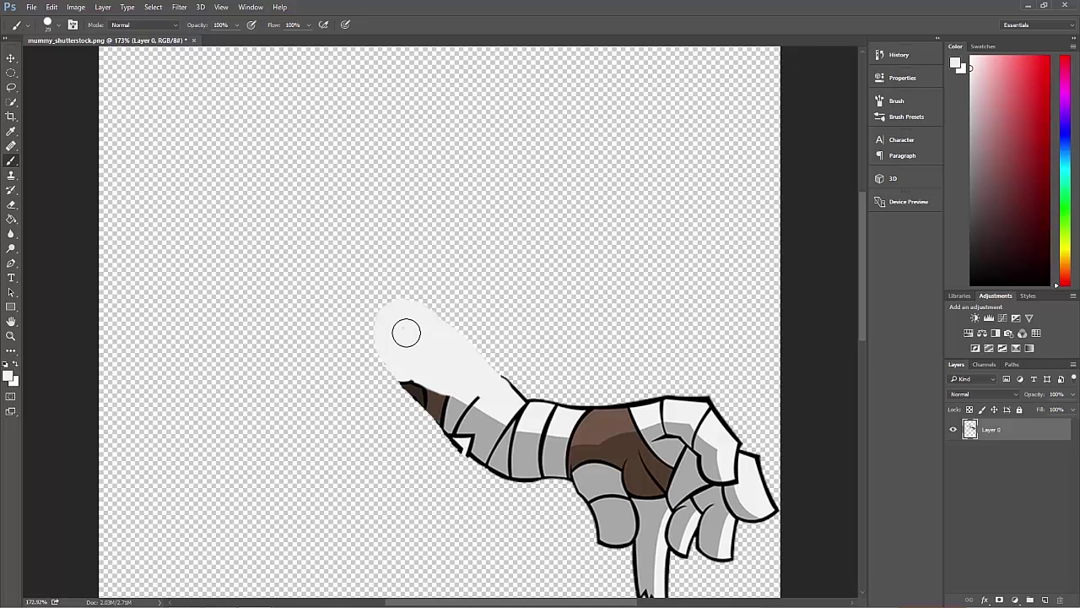
left_click(480, 425, "alt")
mouse_move(448, 414)
left_mouse_down()
mouse_move(391, 362)
mouse_move(376, 325)
mouse_move(467, 446)
left_mouse_up()
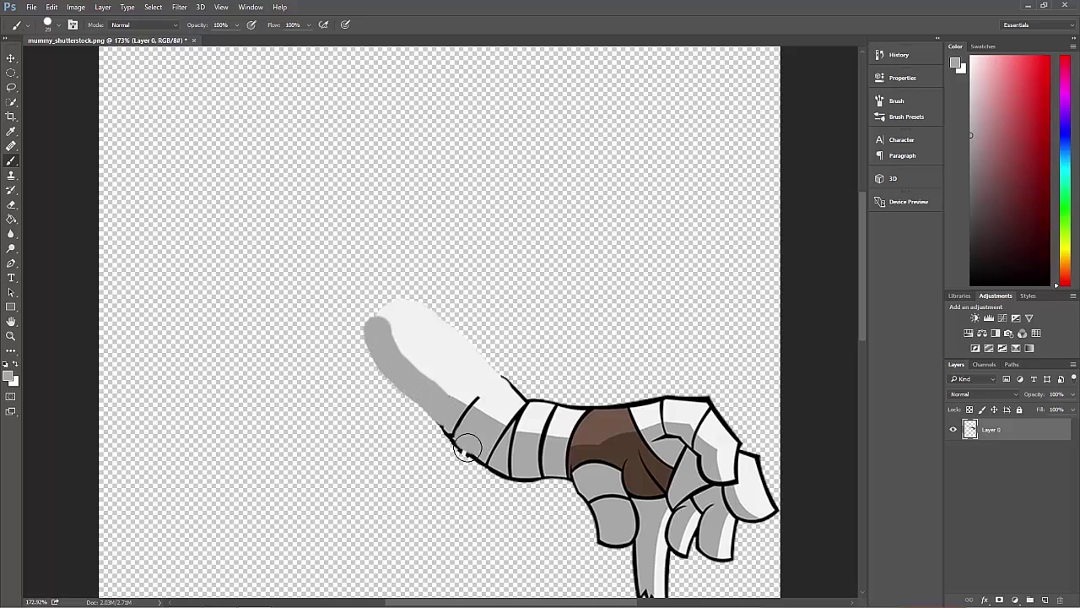
- Outline the repainted upper arm in black with a 4 px brush, rounding the shoulder end and closing the underside gap
scroll(448, 406, "up", 5)
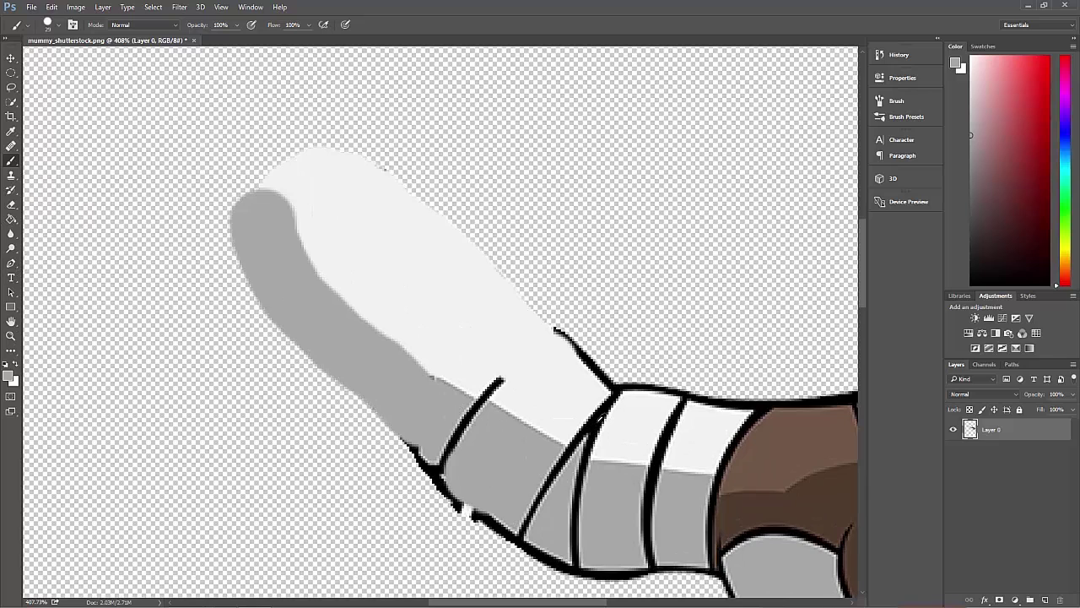
left_click(58, 25)
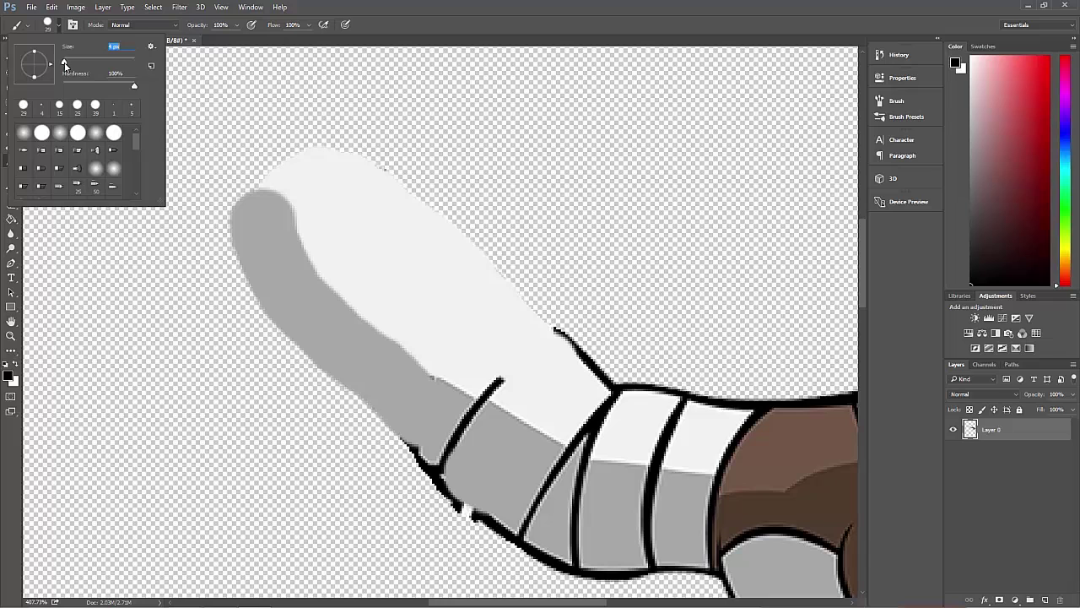
key("Return")
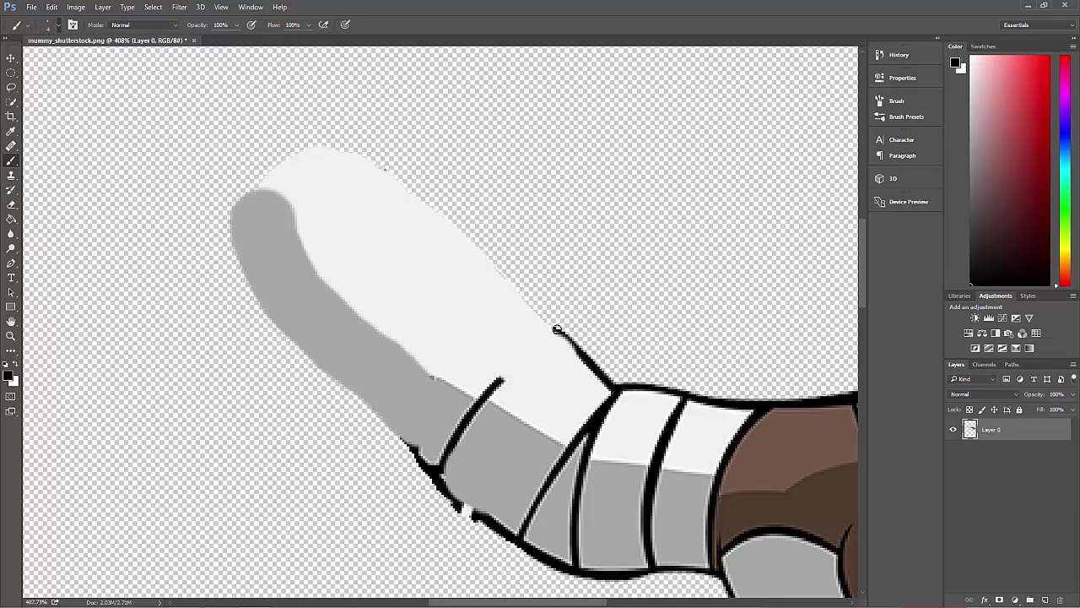
left_click_drag(528, 301, 369, 164)
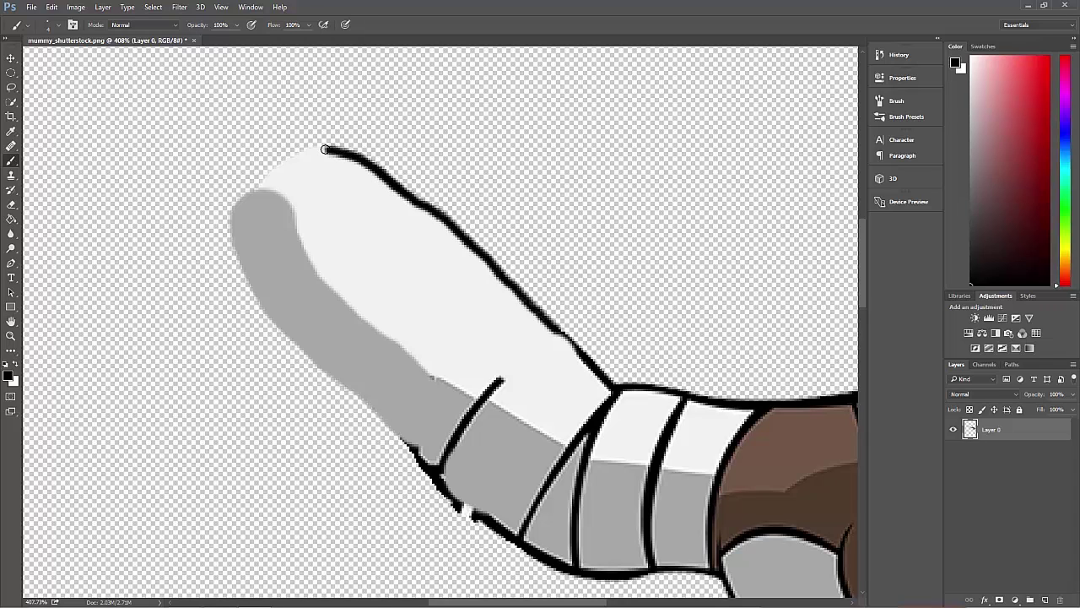
left_click_drag(285, 160, 268, 171)
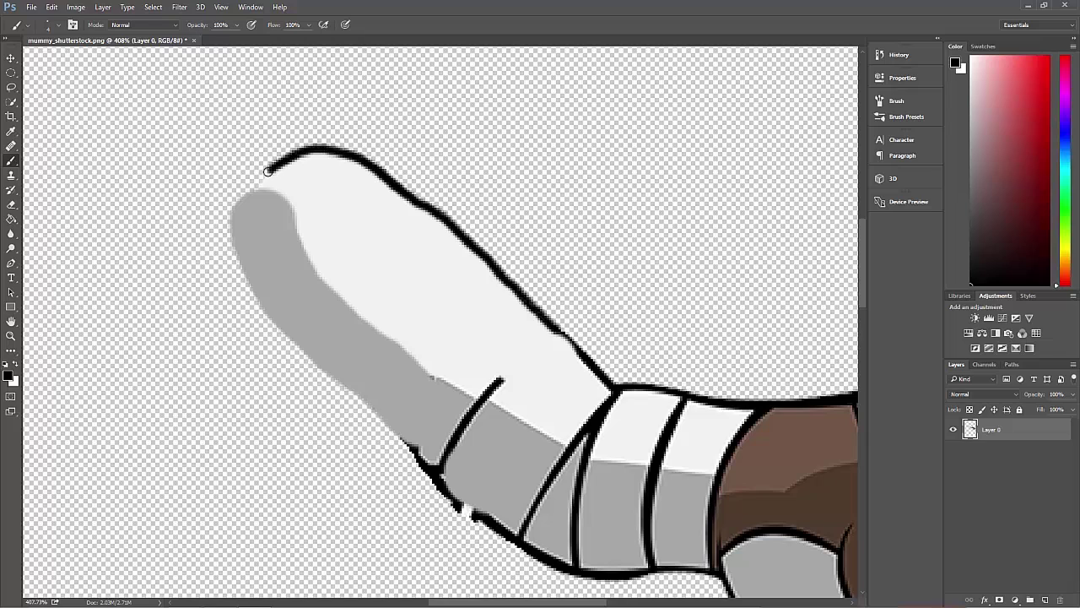
mouse_move(233, 221)
left_mouse_down()
mouse_move(274, 322)
mouse_move(409, 447)
left_mouse_up()
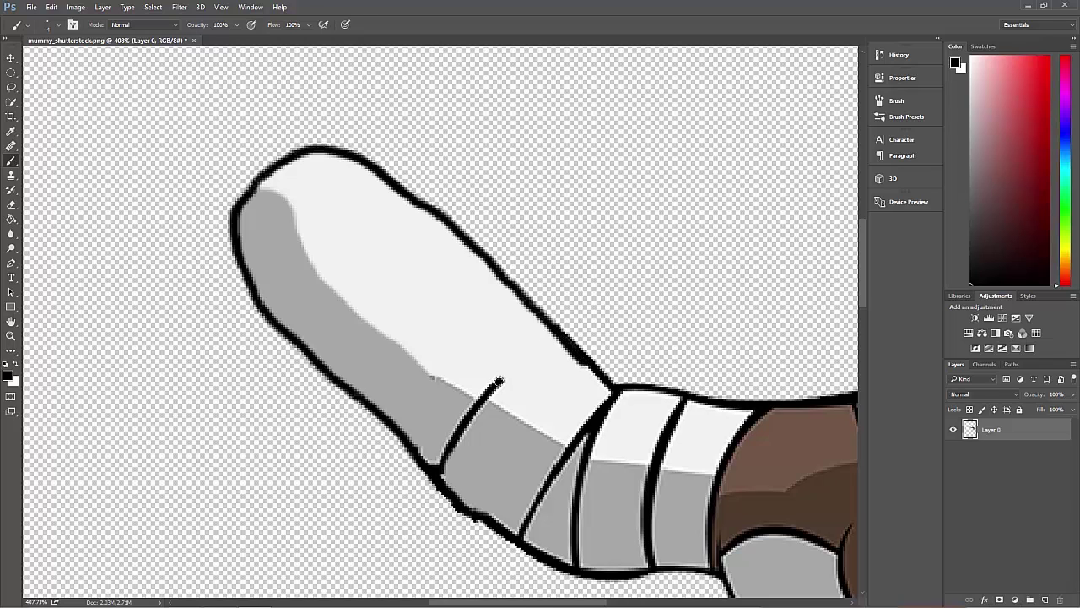
- Complete the cut-off bandage line and draw two more black bandage lines across the upper arm
left_click_drag(498, 382, 562, 340)
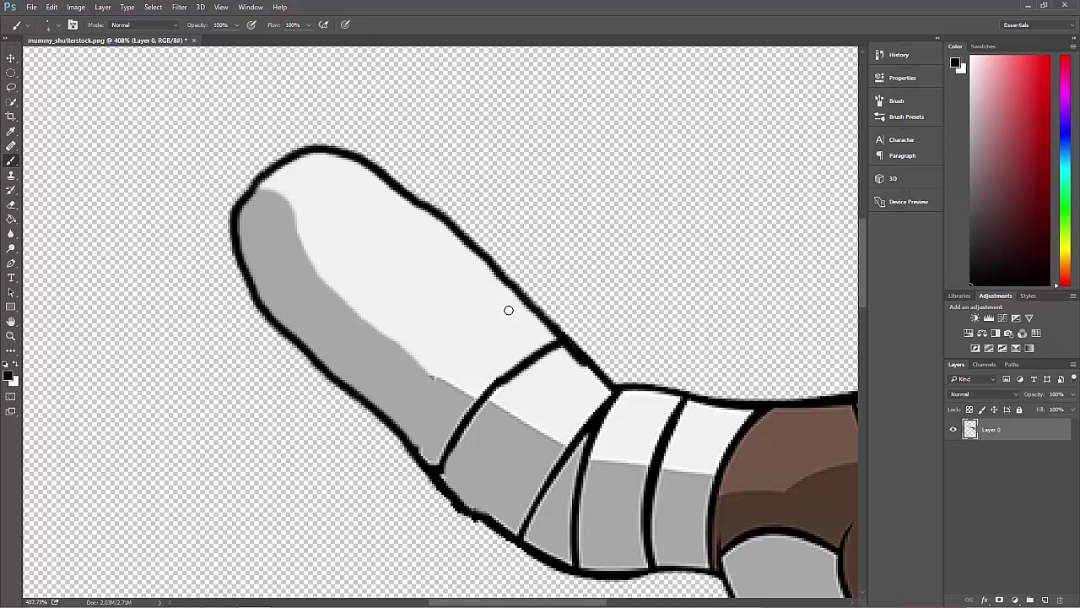
mouse_move(485, 253)
left_mouse_down()
mouse_move(418, 385)
mouse_move(382, 407)
left_mouse_up()
mouse_move(407, 196)
left_mouse_down()
mouse_move(331, 289)
mouse_move(310, 352)
mouse_move(331, 286)
left_mouse_up()
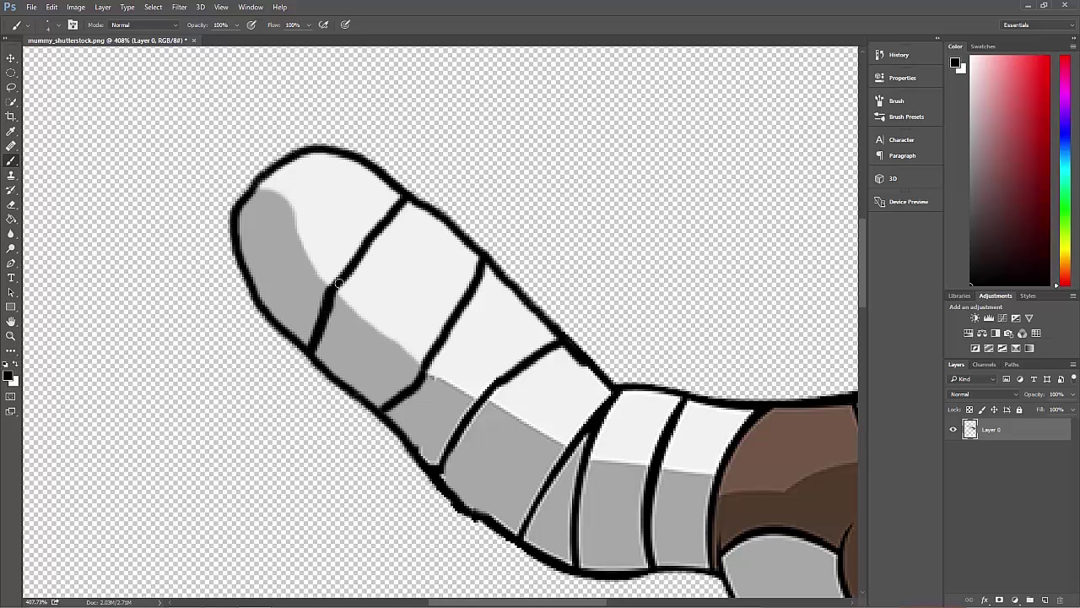
scroll(622, 210, "down", 5)
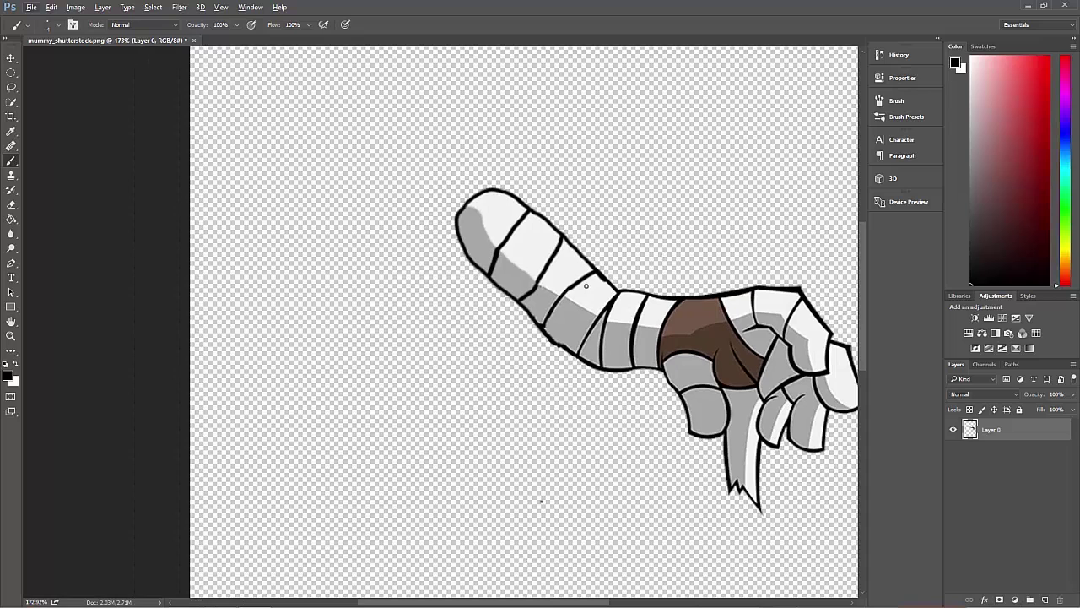
- Save the edited arm image mummy_shutterstock.png and close it to return to CrazyTalk Animator
left_click(30, 7)
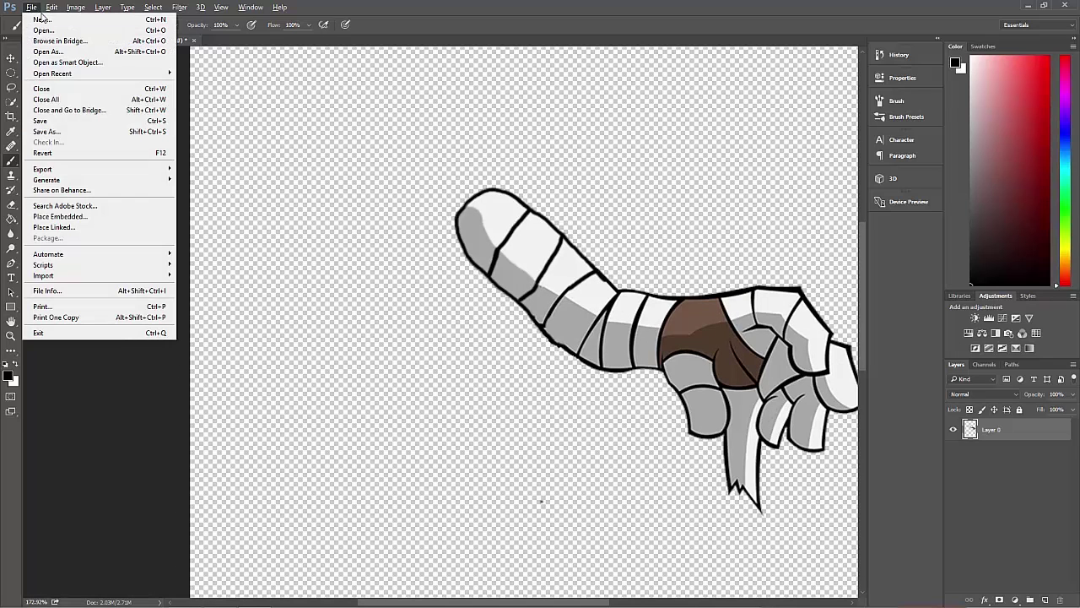
left_click(74, 123)
left_click(1066, 5)
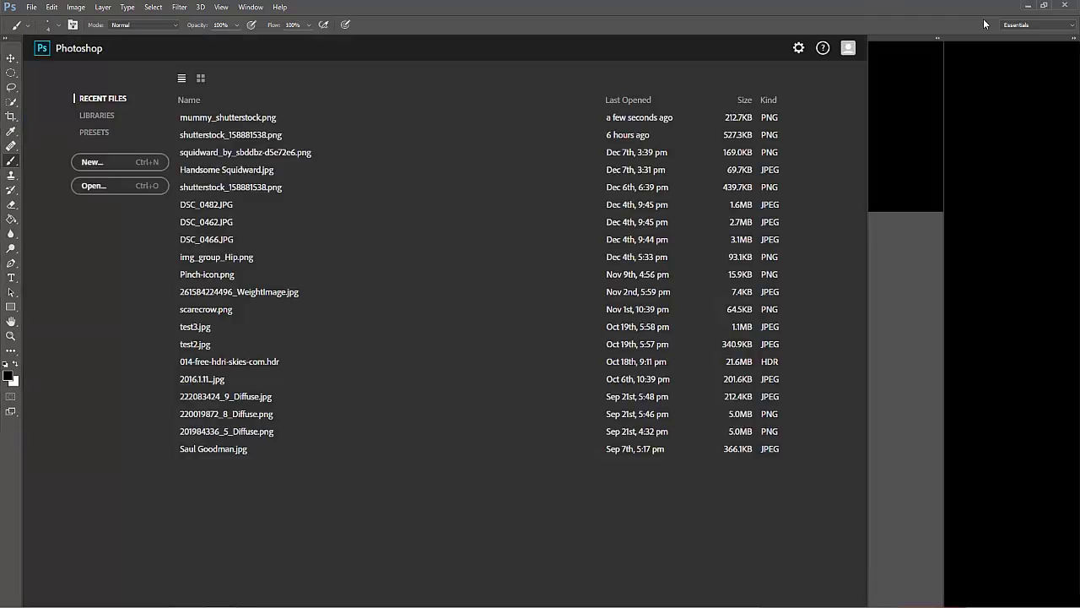
- Check the repainted outstretched arm by pulling it away from the body and putting it back, and check the bent arm
left_click_drag(431, 301, 522, 306)
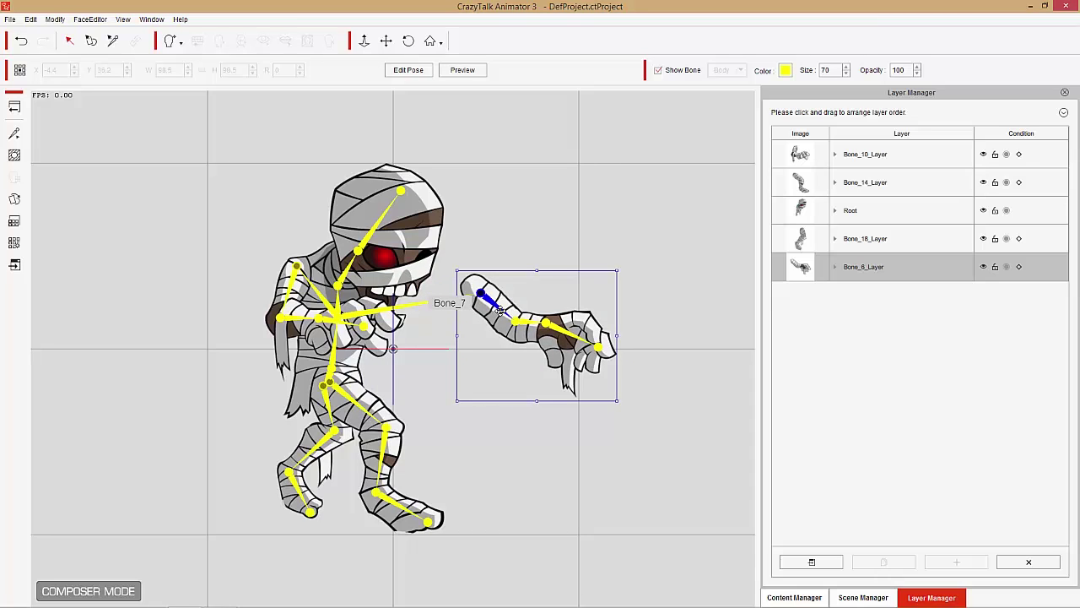
left_click_drag(500, 311, 414, 309)
left_click(284, 297)
mouse_move(288, 288)
left_mouse_down()
mouse_move(201, 297)
mouse_move(247, 360)
mouse_move(245, 377)
mouse_move(170, 334)
mouse_move(162, 245)
mouse_move(162, 277)
mouse_move(301, 294)
mouse_move(289, 287)
left_mouse_up()
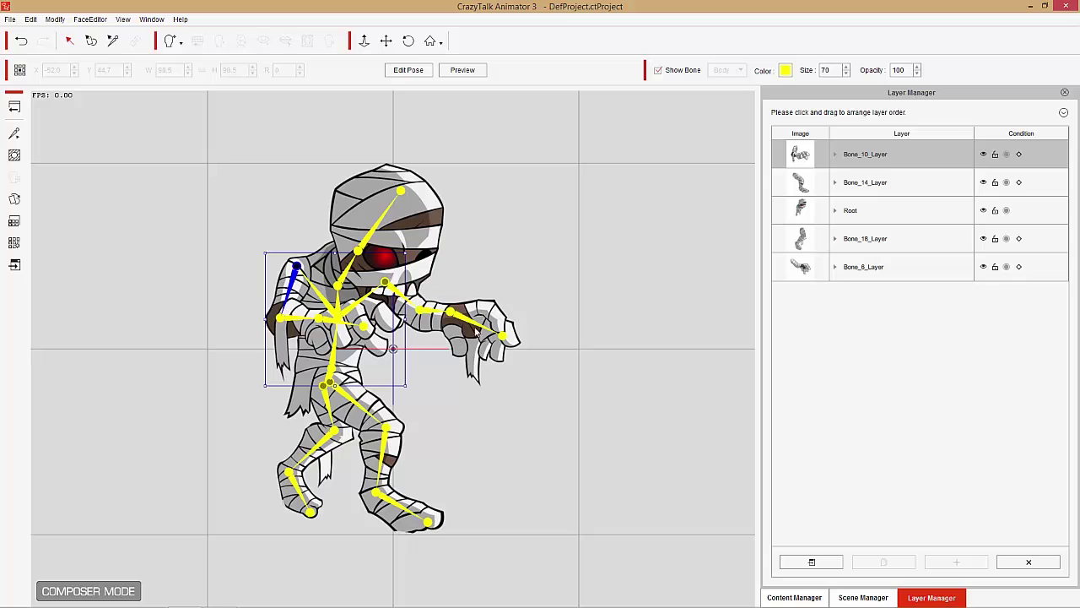
left_click(420, 359)
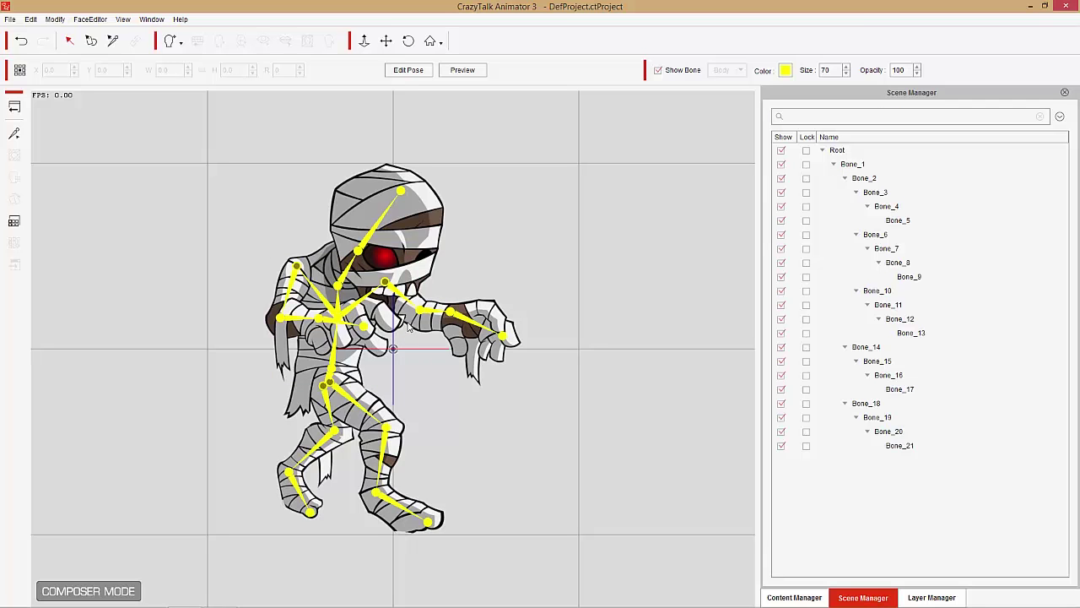
- Switch the last condition marker for Bone_10_Layer, Bone_14_Layer, Bone_18_Layer and Bone_6_Layer
left_click(948, 595)
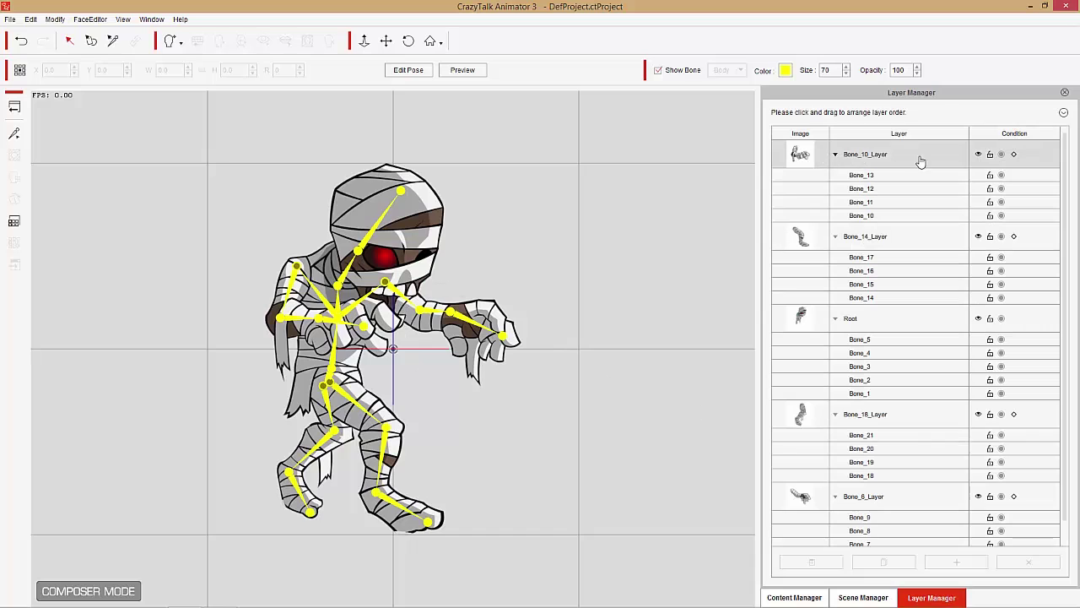
left_click(1015, 156)
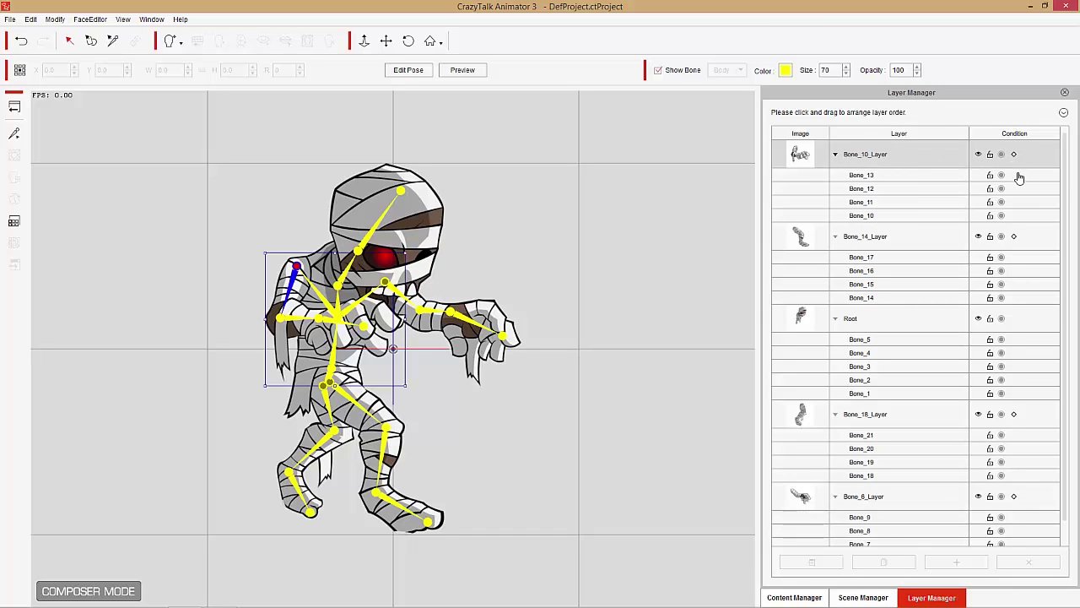
left_click(1015, 243)
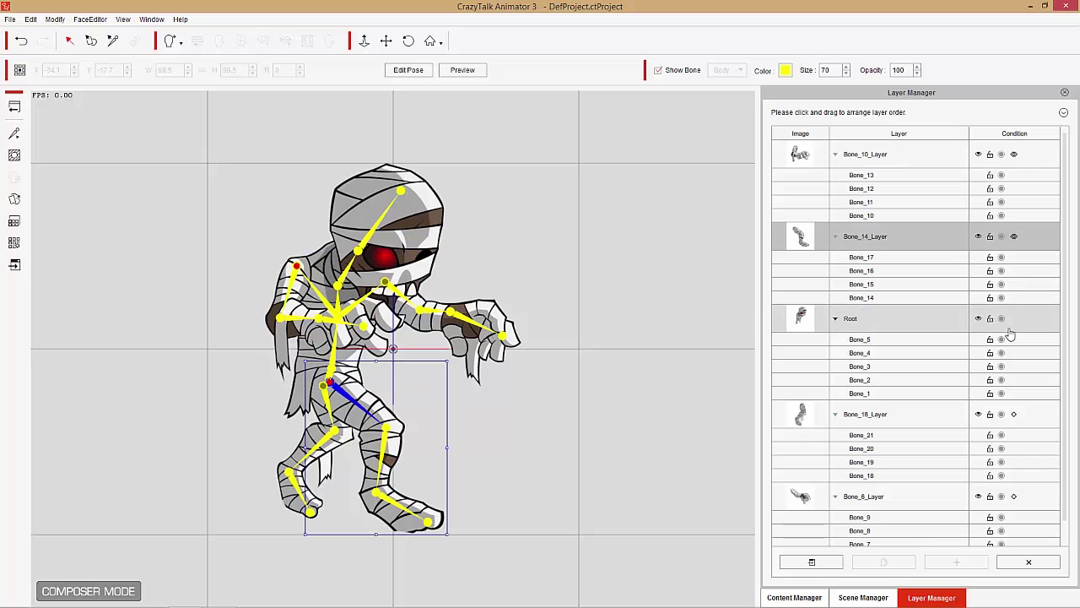
left_click(1015, 414)
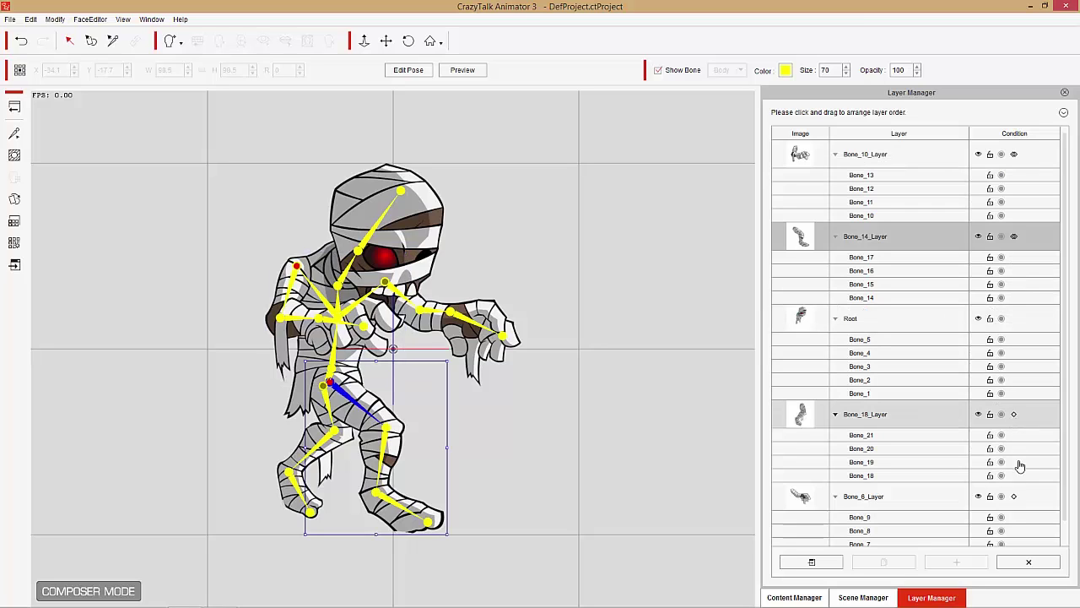
left_click(1015, 496)
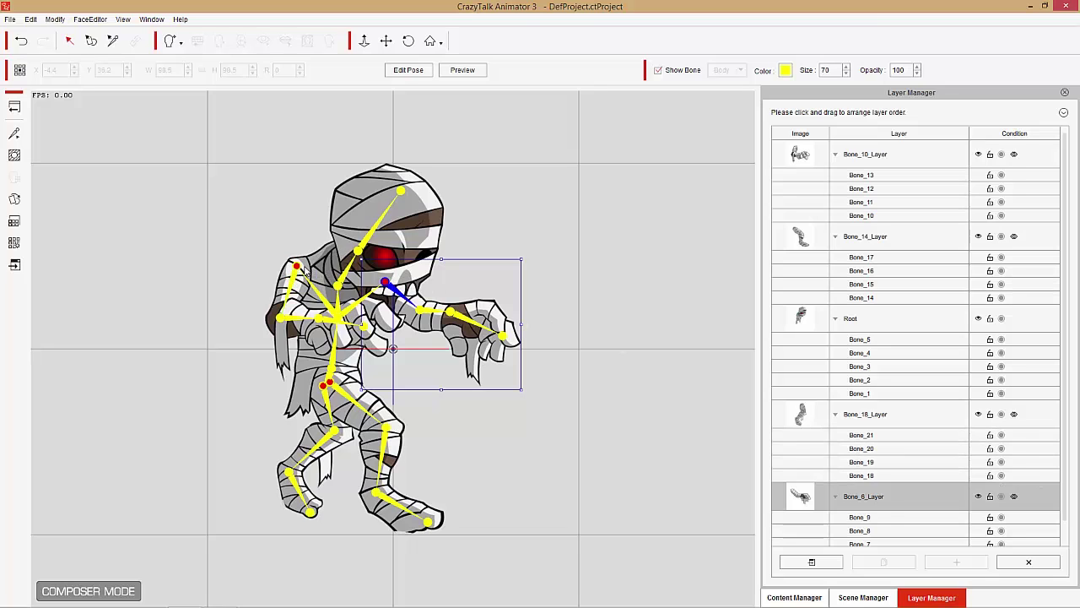
- Return to stage mode, select the mummy actor and open the Motion Key Editor
left_click(15, 107)
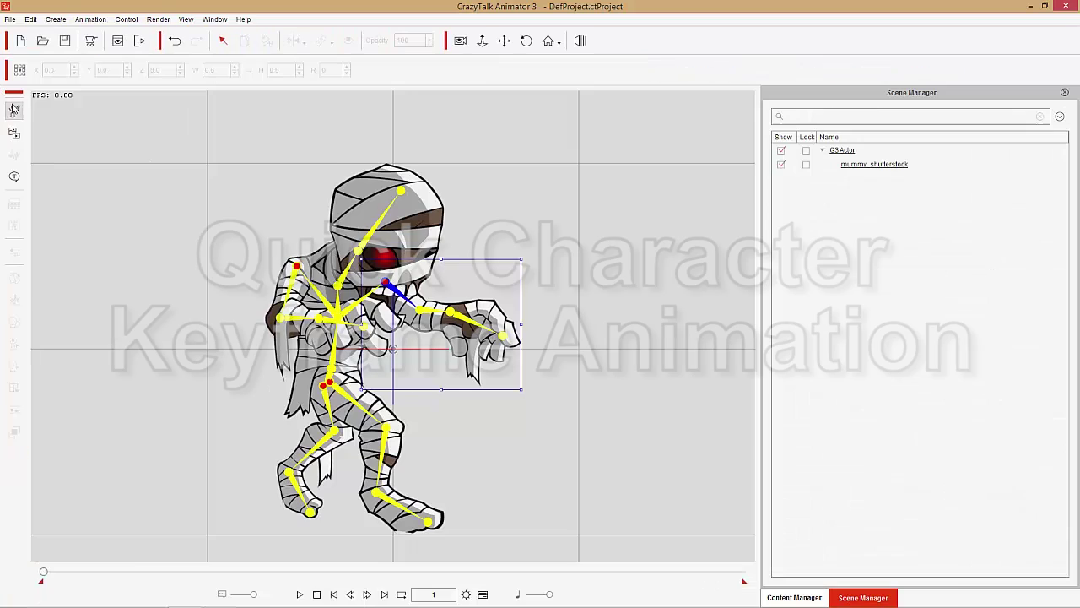
left_click(353, 287)
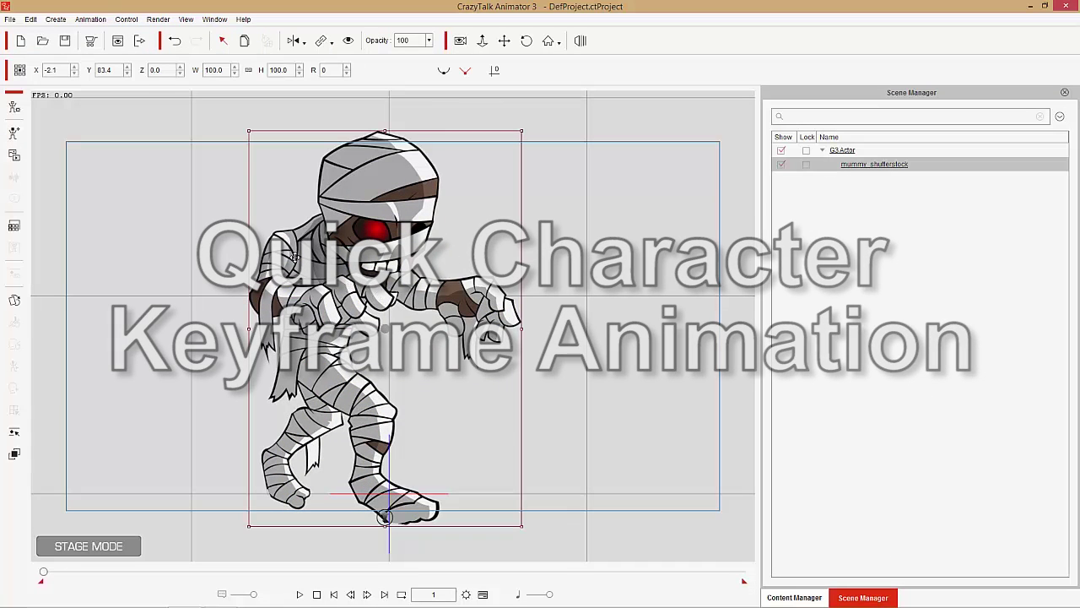
left_click(16, 432)
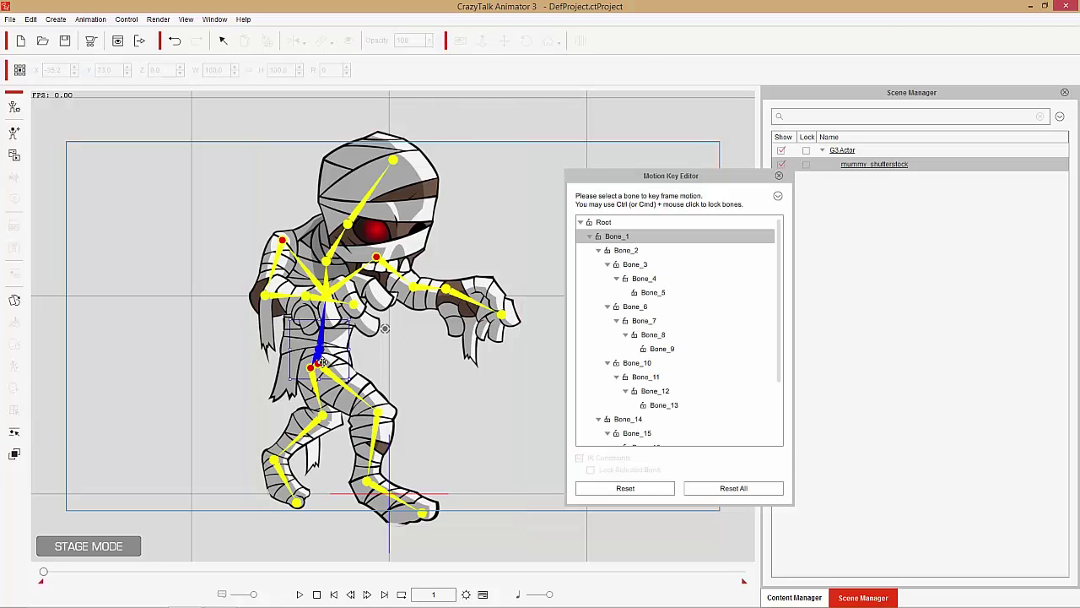
- Try moving the whole mummy by Bone_1, undo that move, and try shifting the upper body by Bone_2
left_click(634, 253)
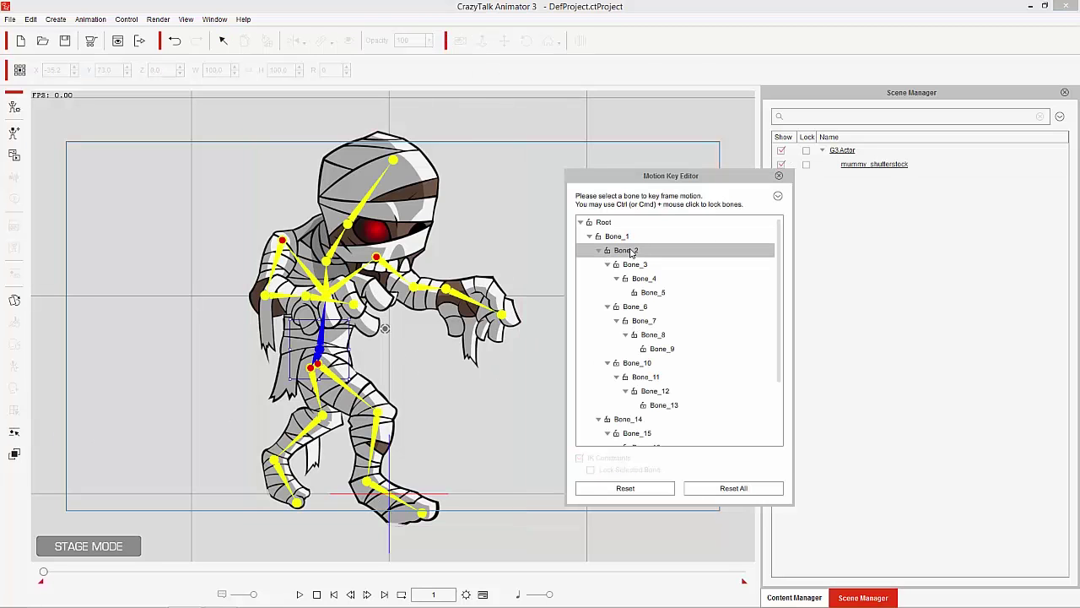
left_click_drag(367, 360, 317, 307)
key("ctrl+z")
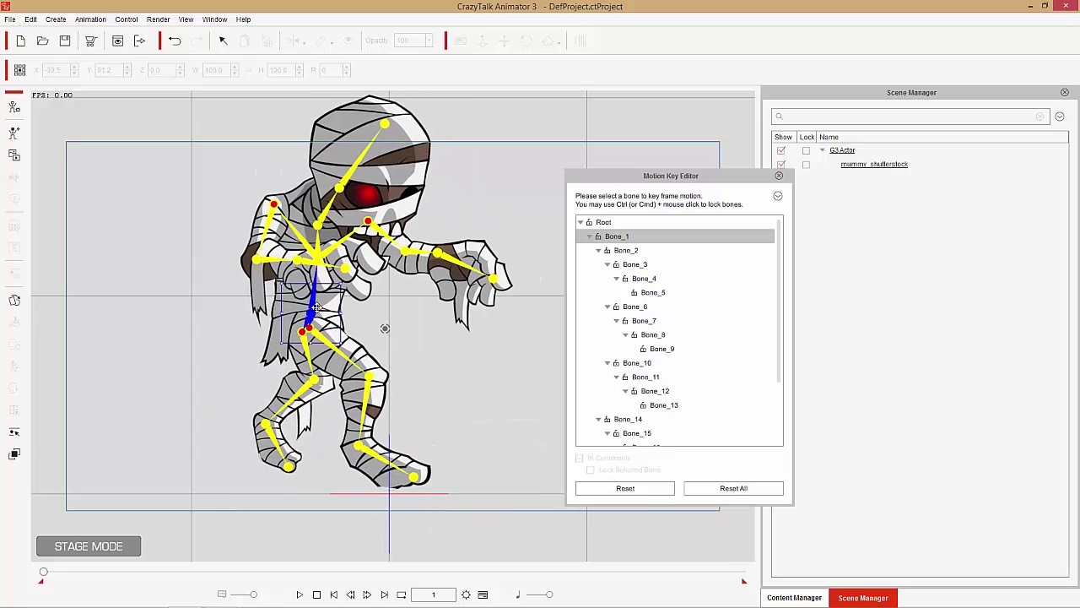
key("ctrl+z")
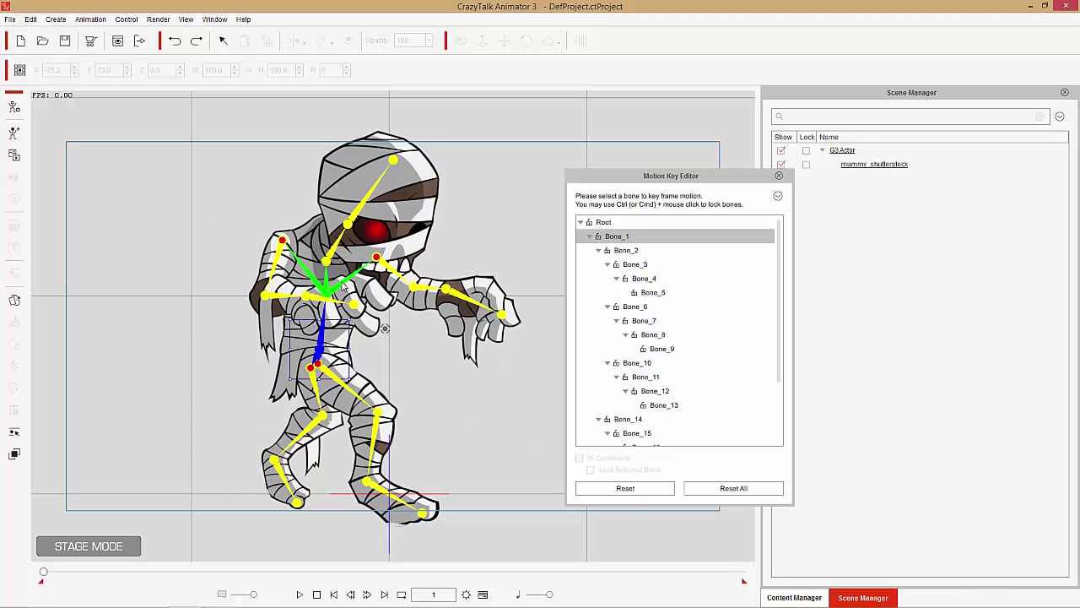
left_click(344, 289)
mouse_move(338, 290)
left_mouse_down()
mouse_move(301, 309)
mouse_move(326, 313)
mouse_move(345, 275)
mouse_move(334, 279)
left_mouse_up()
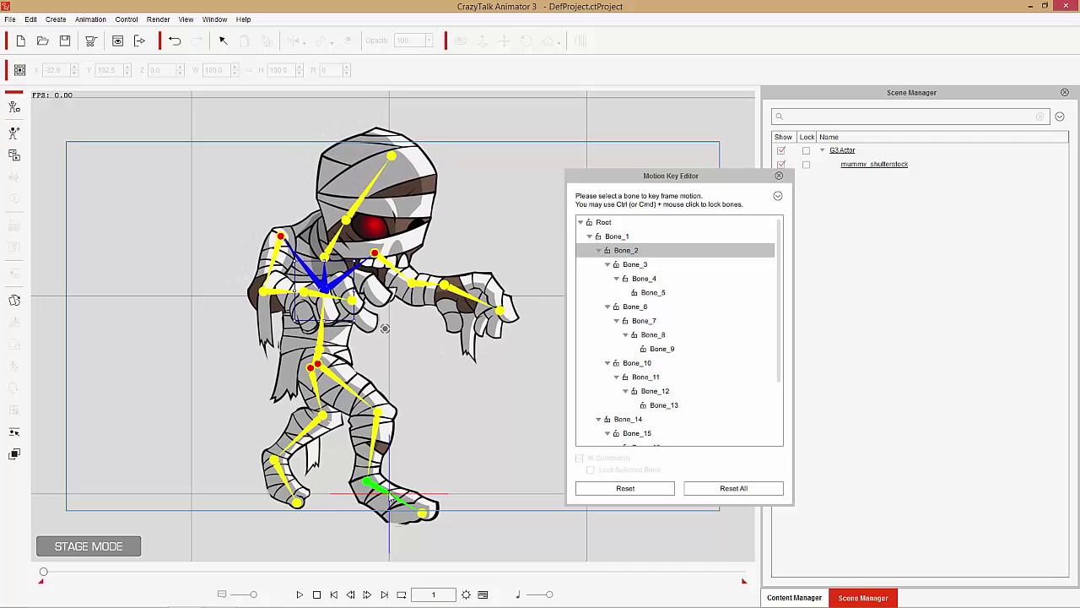
- Lock both feet in place by locking the ankle bones Bone_16 and Bone_20
left_click(393, 498)
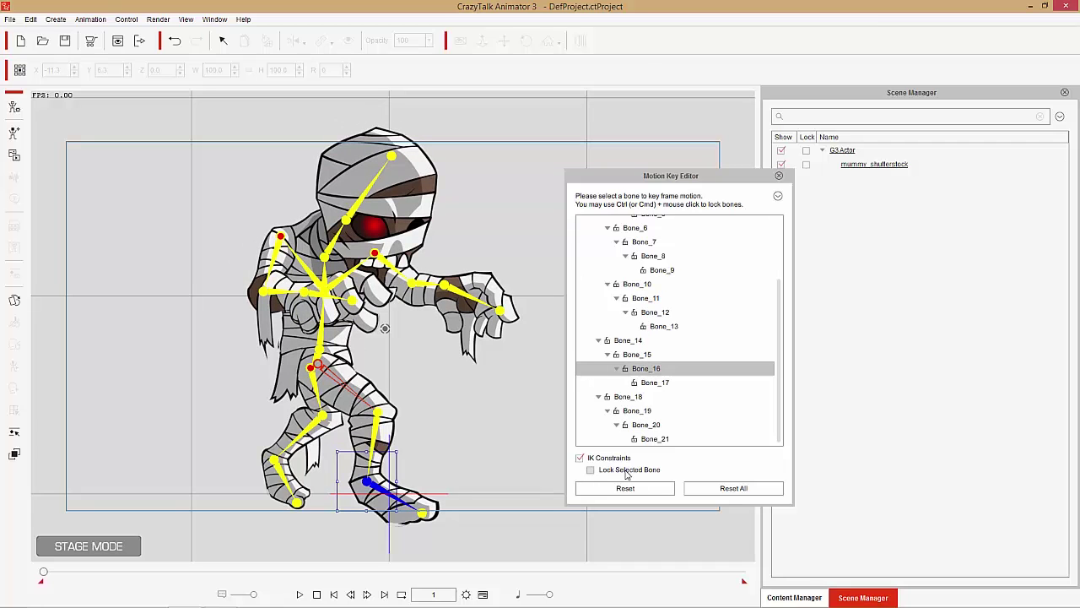
left_click(626, 472)
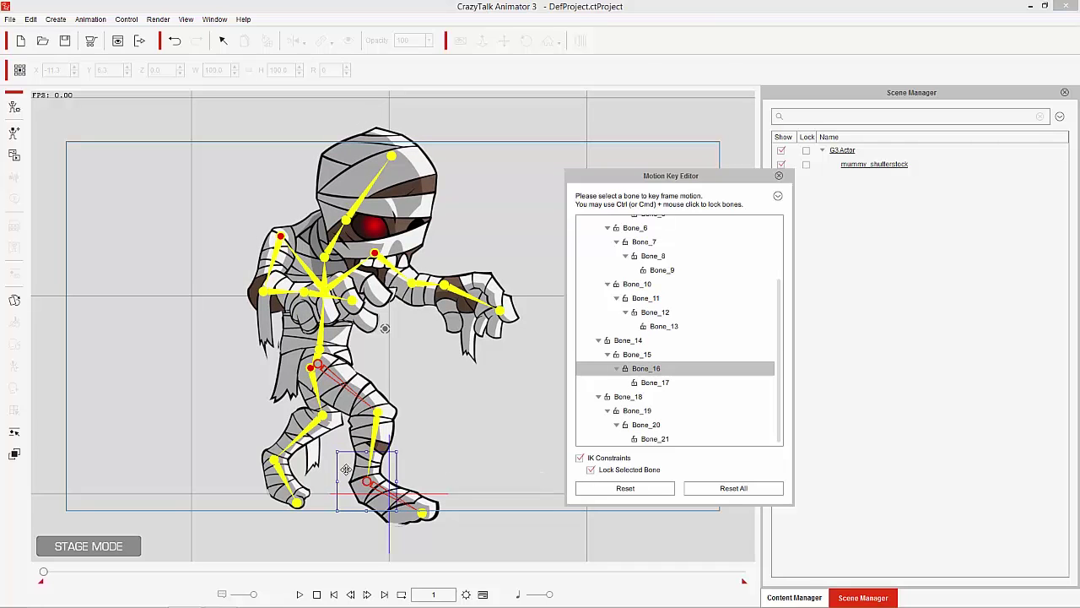
left_click(281, 476)
left_click(629, 471)
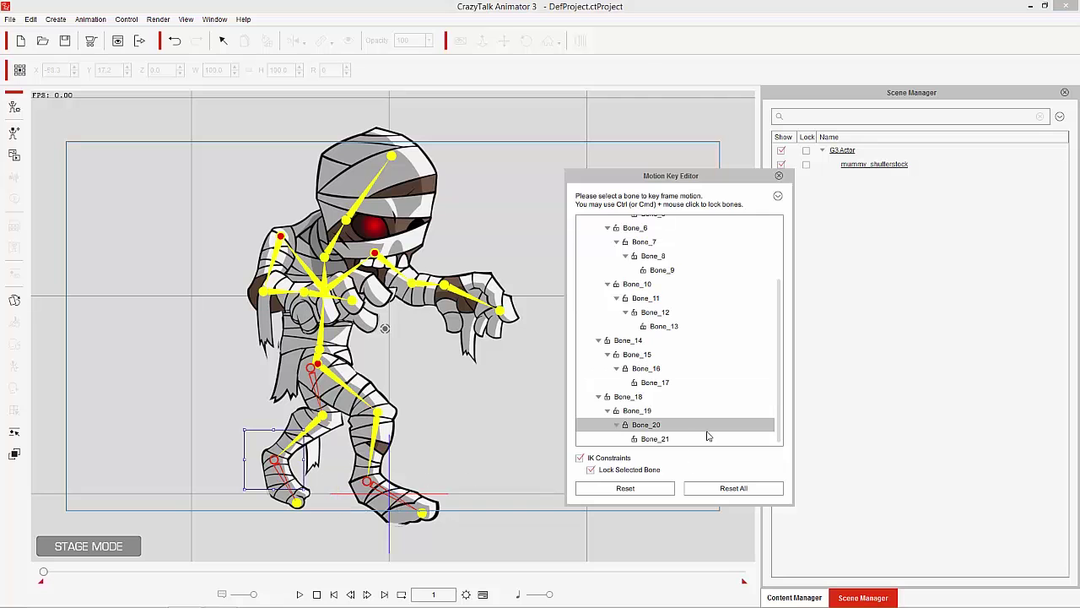
- Try lowering the hips by Bone_1 with the feet locked, and reset all bones
left_click(324, 347)
mouse_move(324, 348)
left_mouse_down()
mouse_move(321, 338)
mouse_move(306, 354)
mouse_move(336, 336)
mouse_move(319, 362)
left_mouse_up()
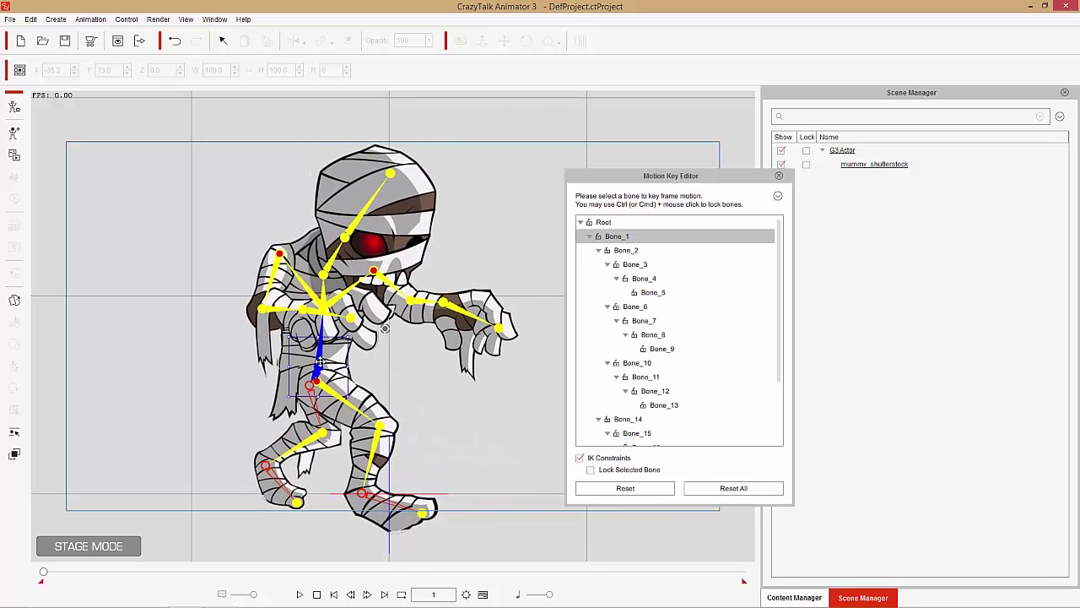
left_click(718, 488)
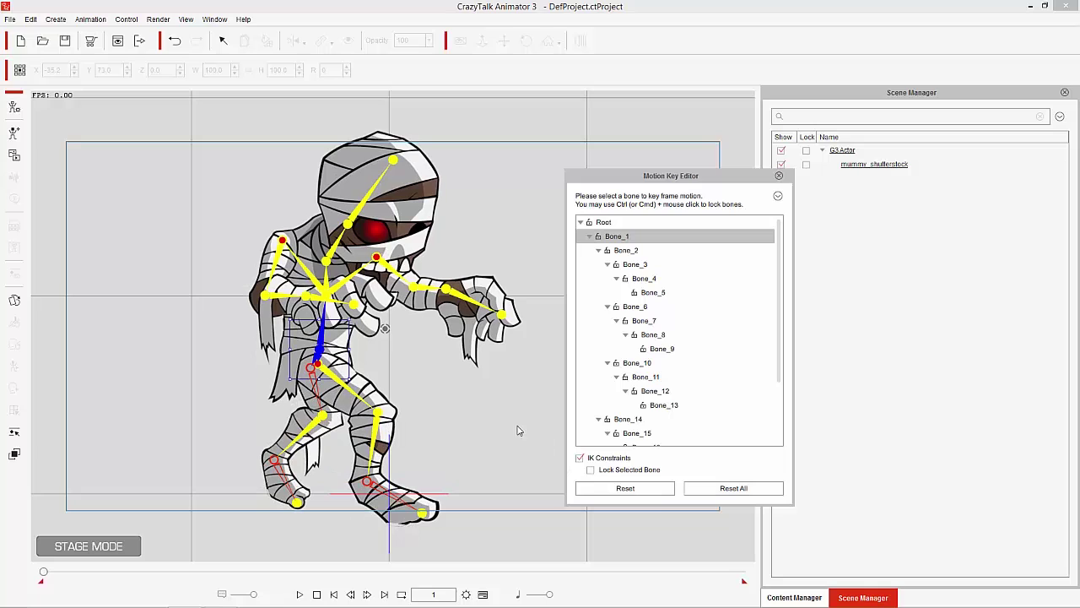
- Show the timeline, and at frame 25 lower the hips by Bone_1 and lean the chest bone Bone_2 forward about 7 degrees
key("F3")
left_click_drag(163, 523, 272, 521)
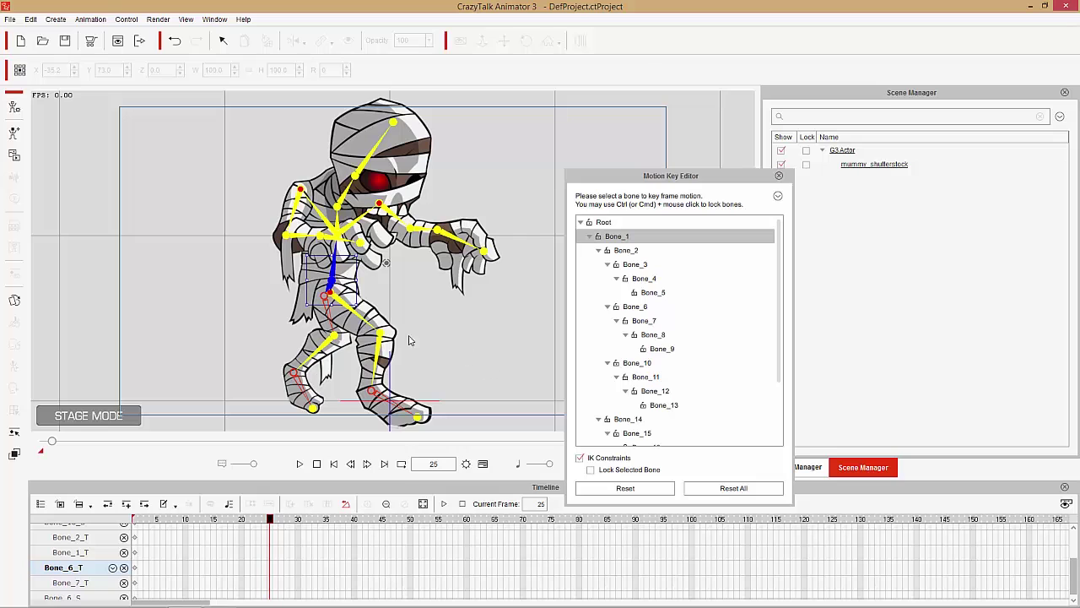
left_click_drag(340, 279, 345, 294)
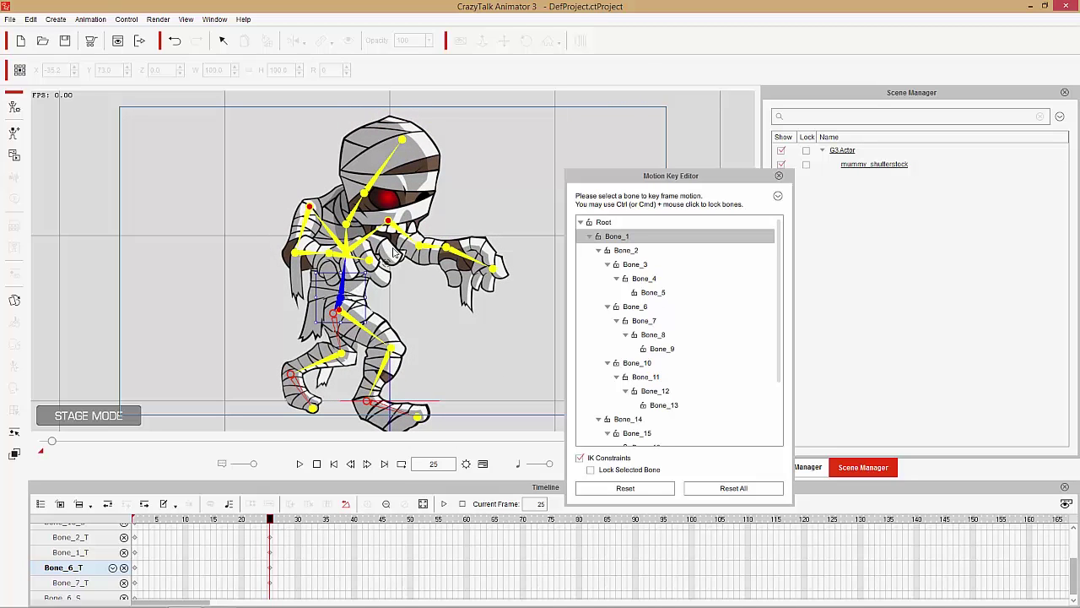
left_click(355, 242)
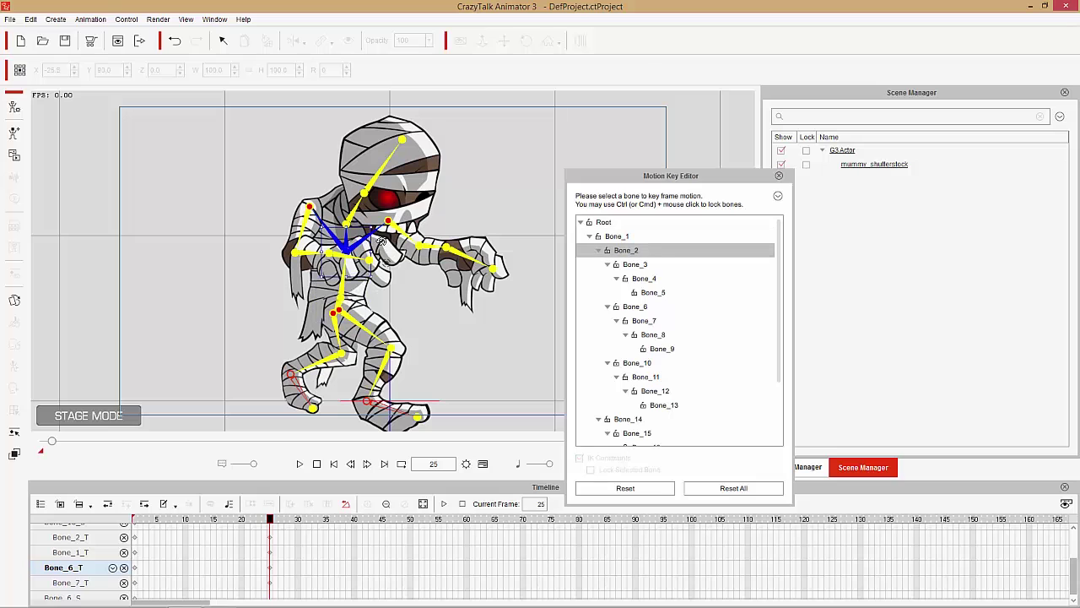
left_click_drag(353, 240, 385, 252)
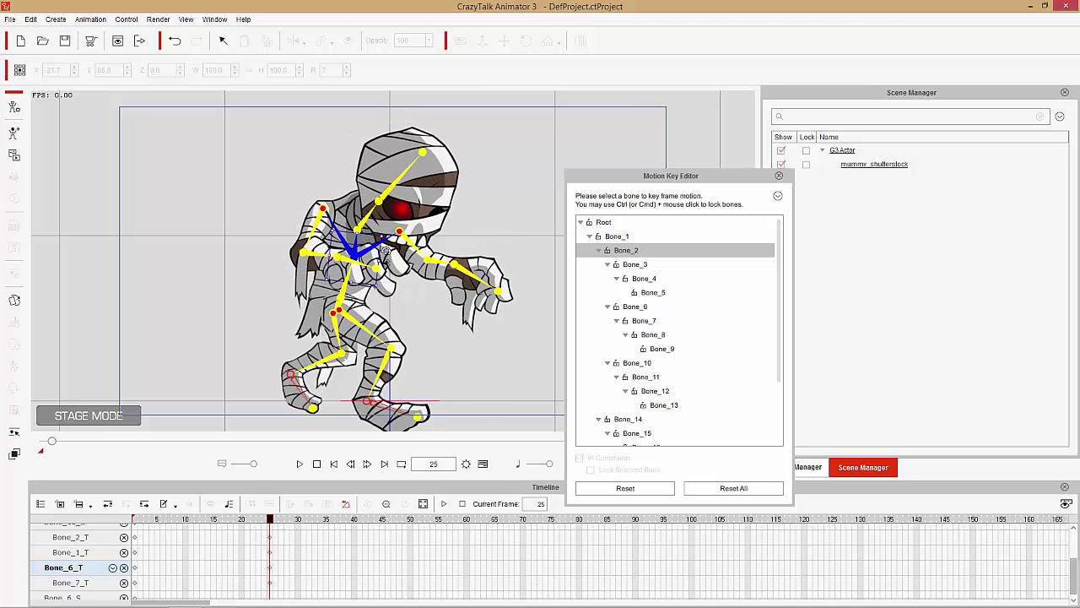
- Lower the bent arm slightly by Bone_11 and rotate the outstretched arm's Bone_6 downward about 13 degrees at frame 25
left_click(317, 221)
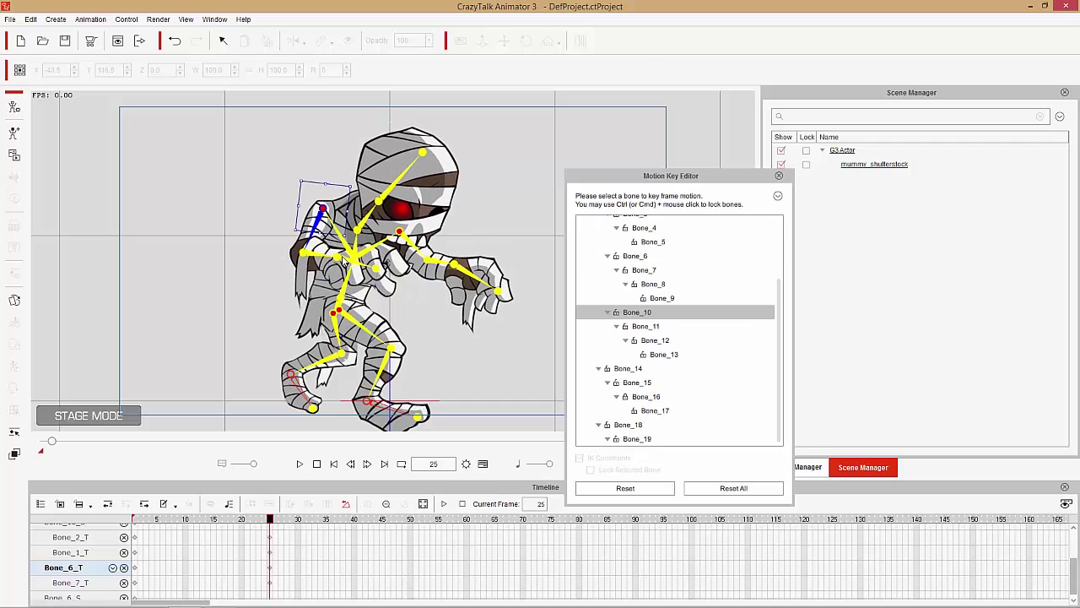
left_click_drag(346, 242, 328, 281)
left_click(325, 260)
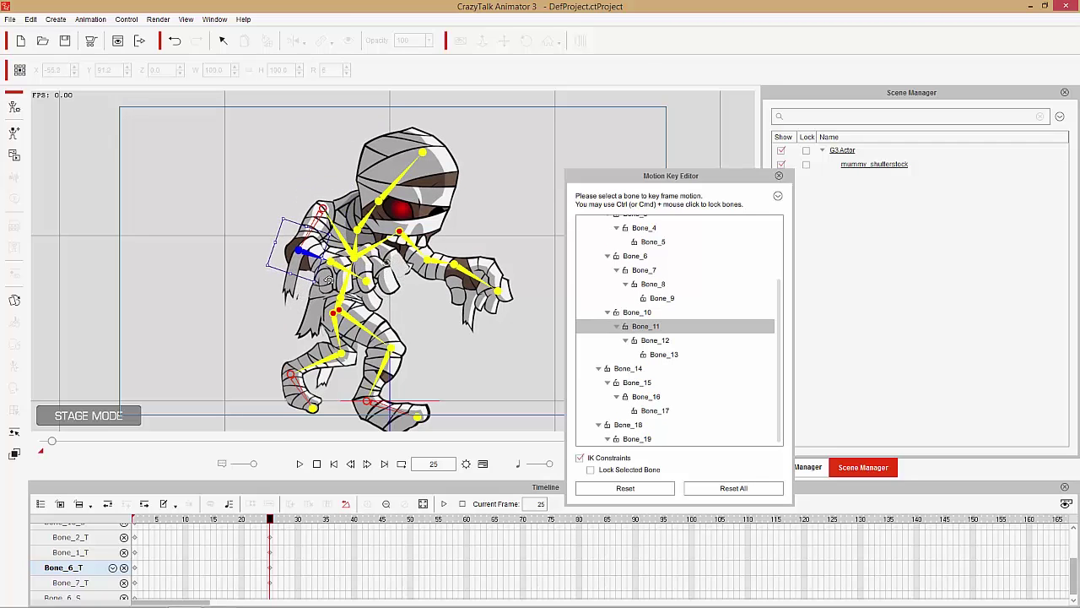
left_click(417, 253)
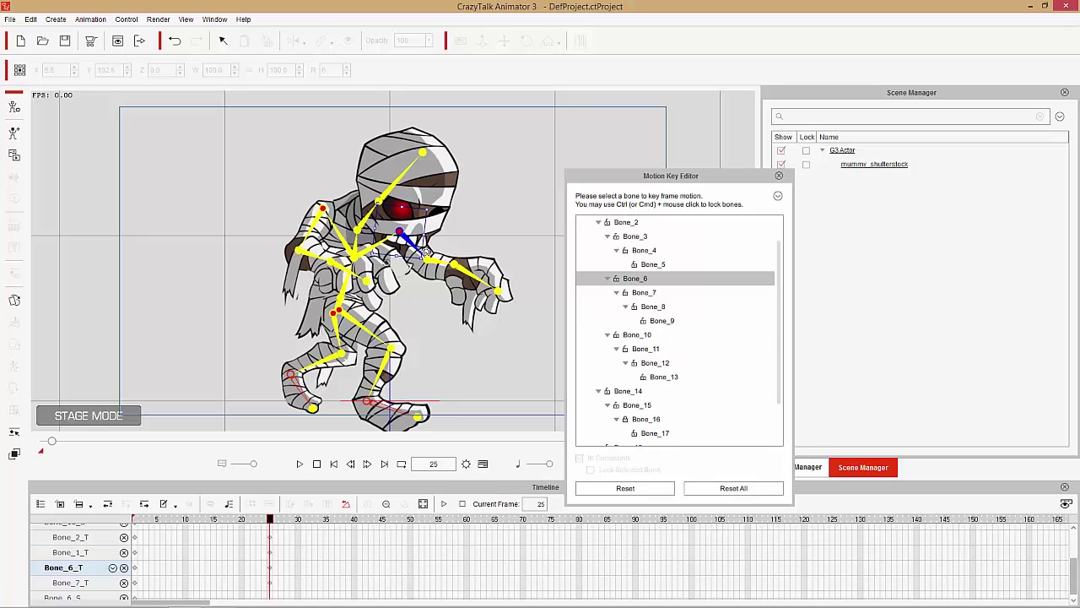
left_click_drag(419, 265, 415, 268)
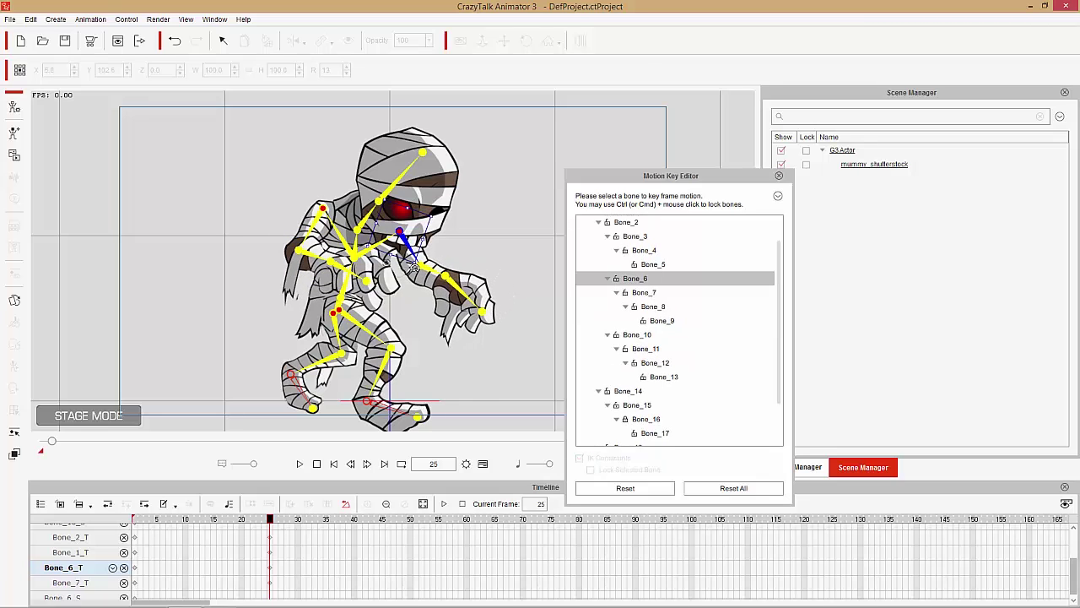
- Tilt the head bone Bone_4 forward about 12 degrees at frame 25 and close the Motion Key Editor
left_click(400, 192)
left_click_drag(413, 186, 414, 194)
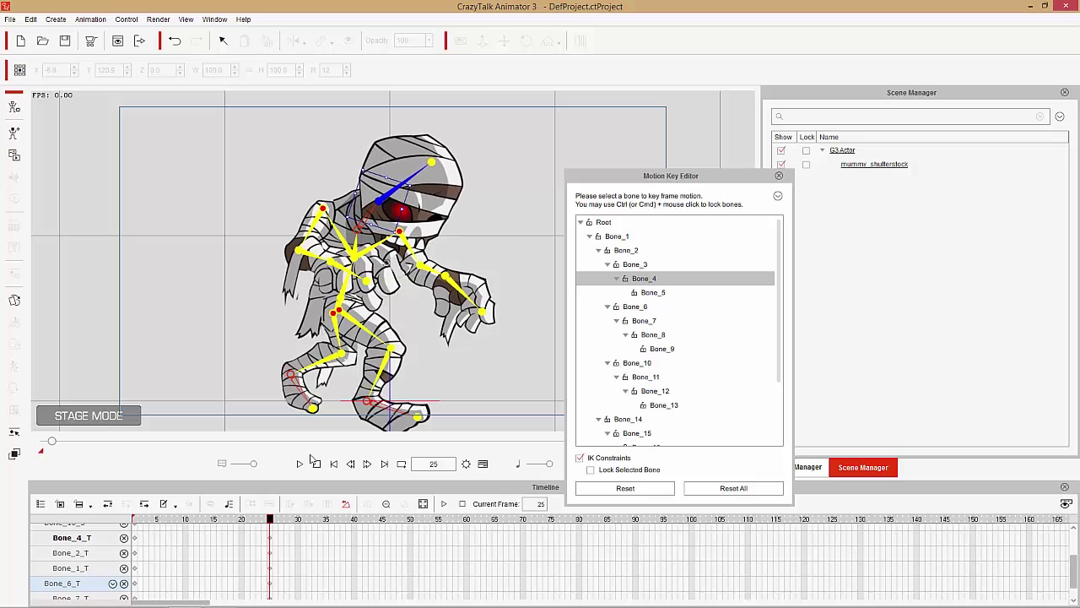
left_click_drag(251, 520, 272, 499)
left_click(779, 177)
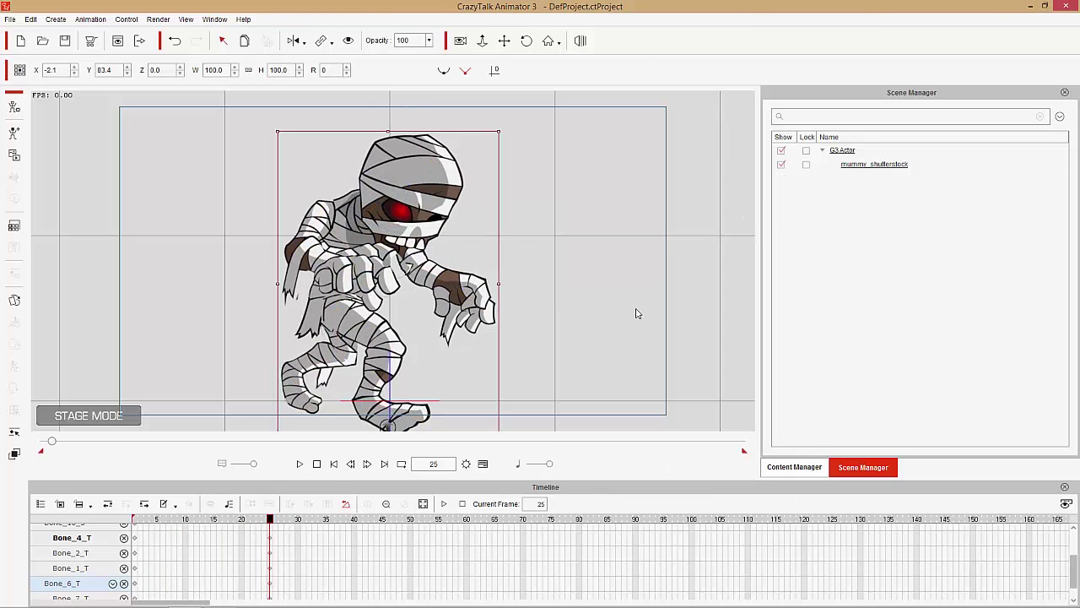
- Show the mummy's Motion tracks and open the transition curves for the Transform key at frame 25
scroll(363, 549, "up", 5)
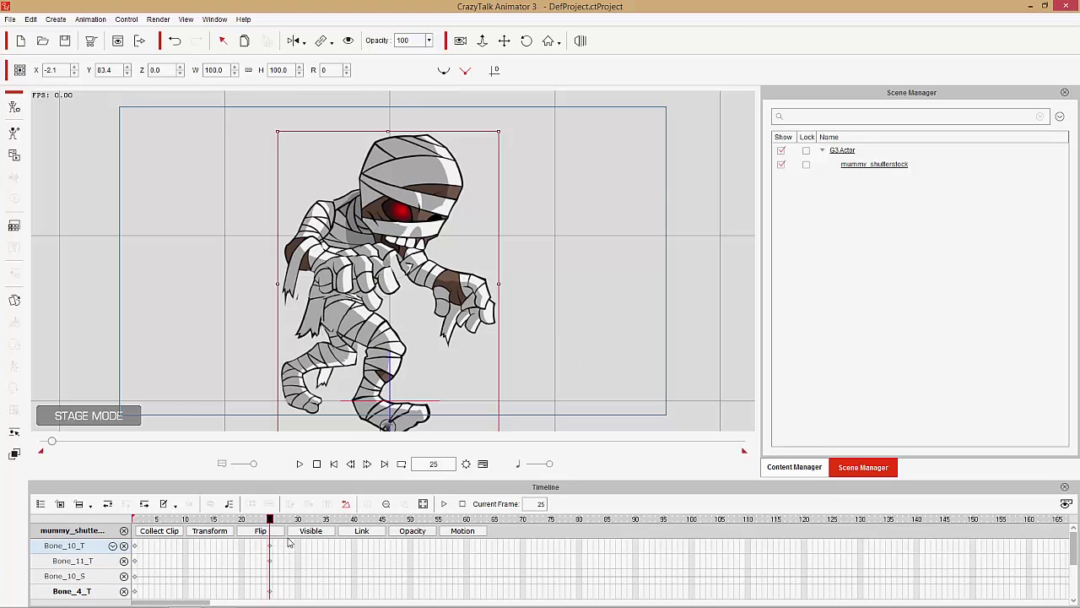
left_click(462, 531)
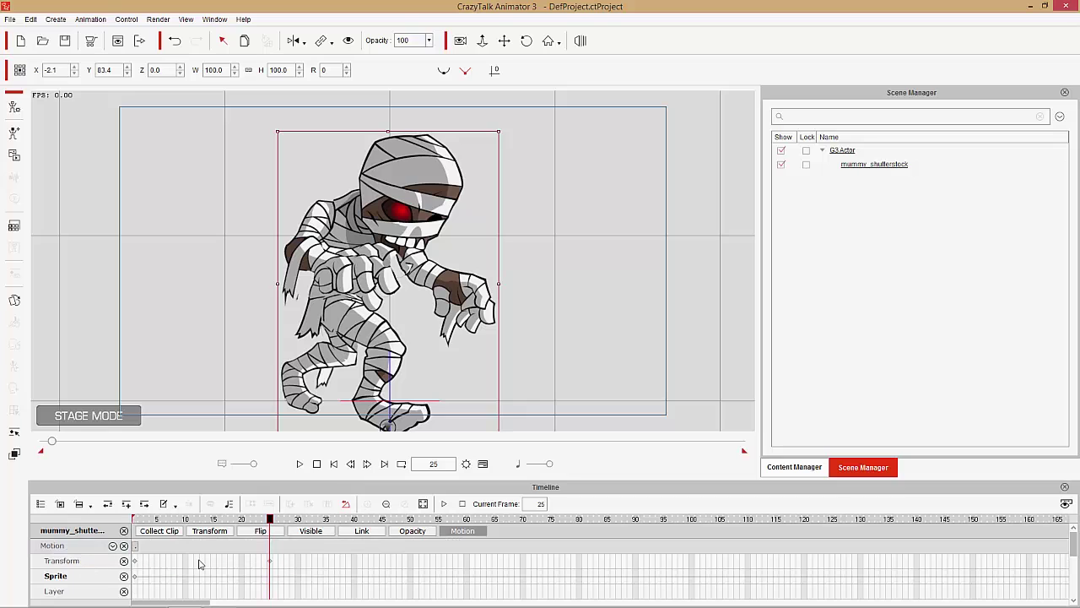
right_click(270, 565)
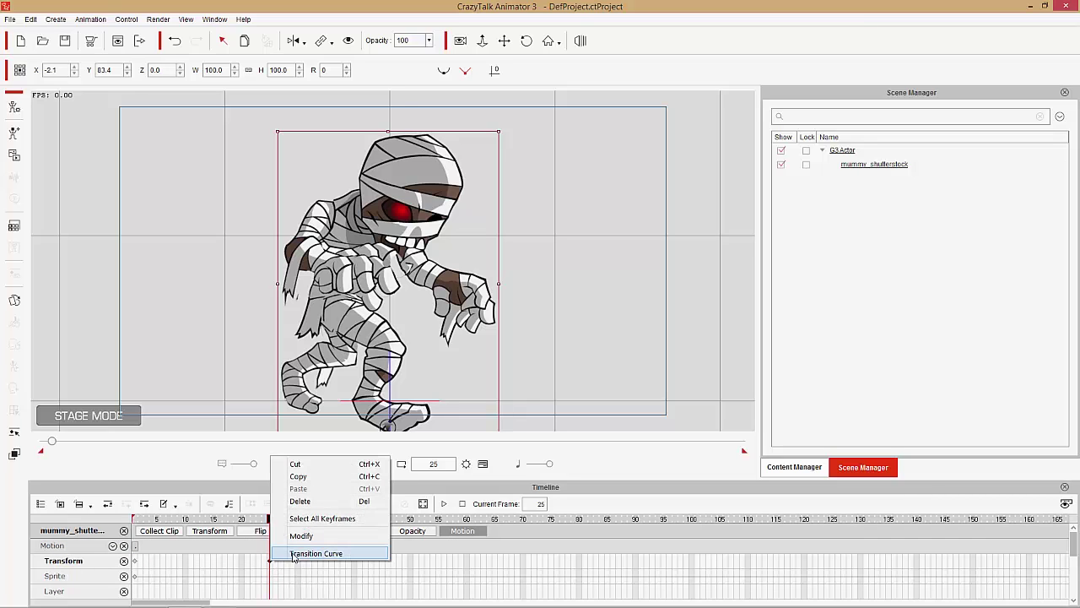
left_click(311, 554)
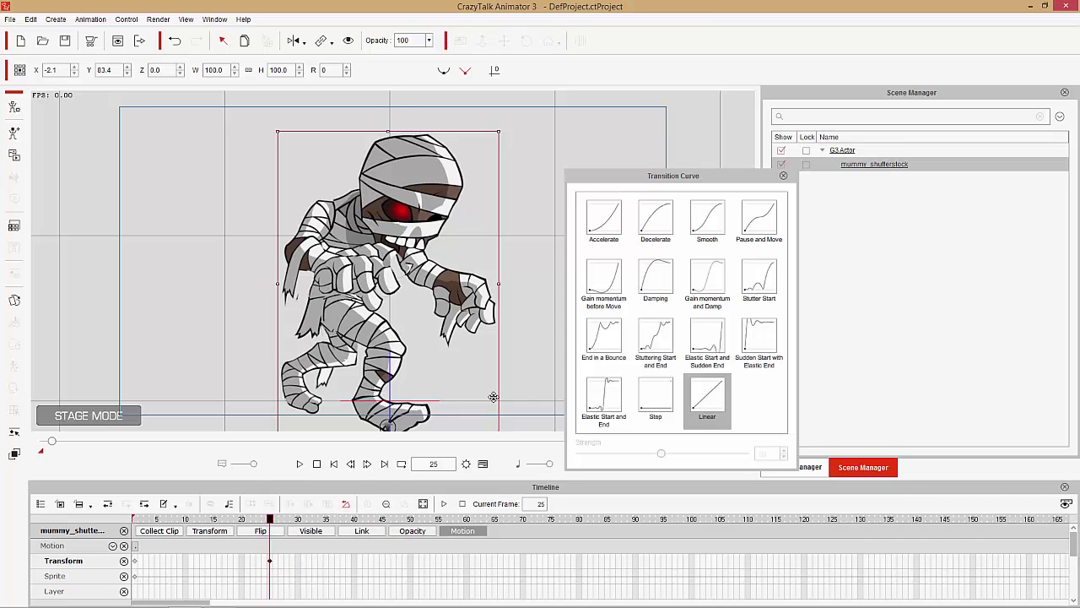
- Try several transition curves on the key, including Elastic Start and Sudden End, Stutter Start, End in a Bounce, and Elastic Start and End
left_click(658, 334)
left_click(701, 333)
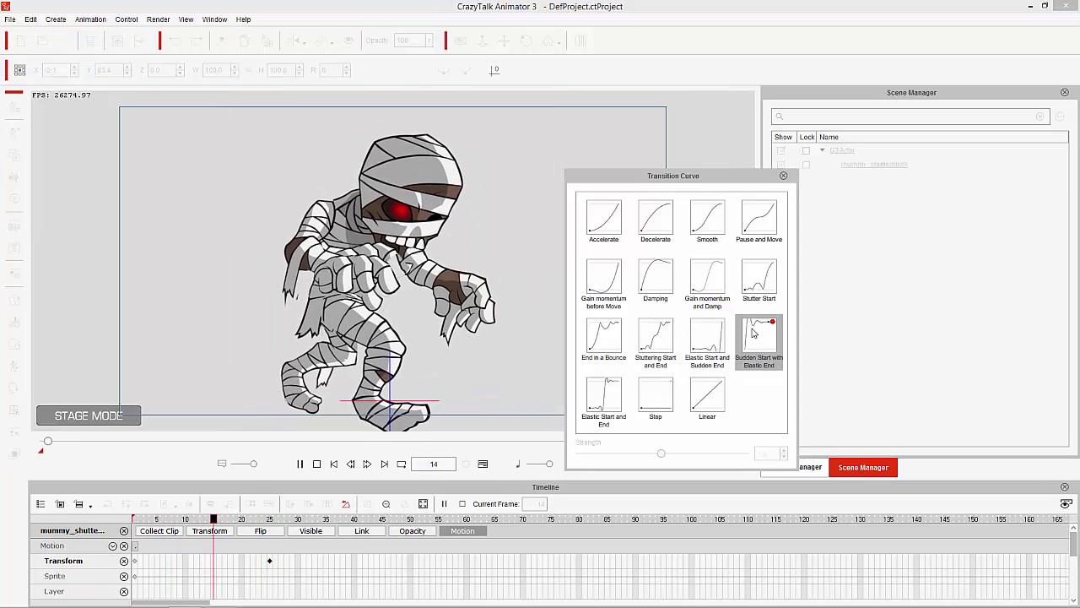
left_click(755, 286)
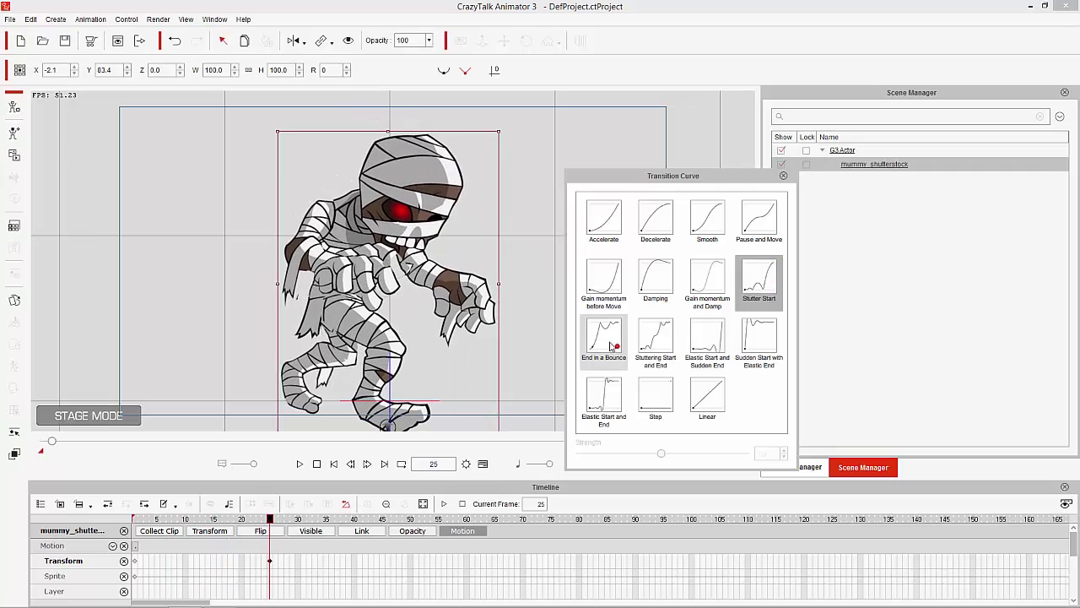
left_click(606, 339)
left_click(606, 383)
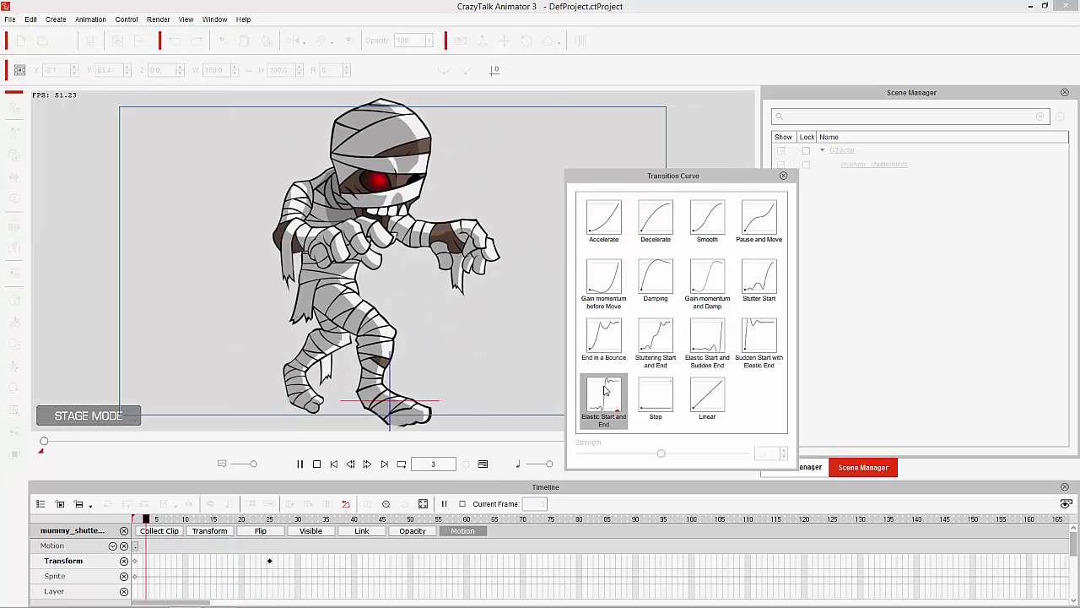
- Apply the Stuttering Start and End transition curve to the key and play the animation to check the motion
left_click(657, 340)
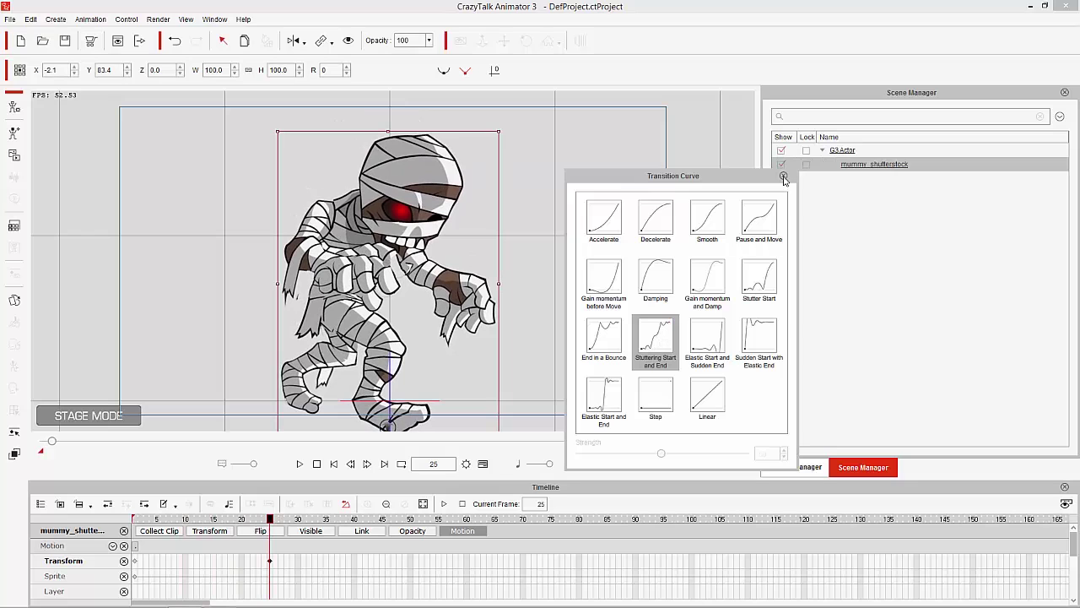
left_click(783, 177)
left_click(302, 464)
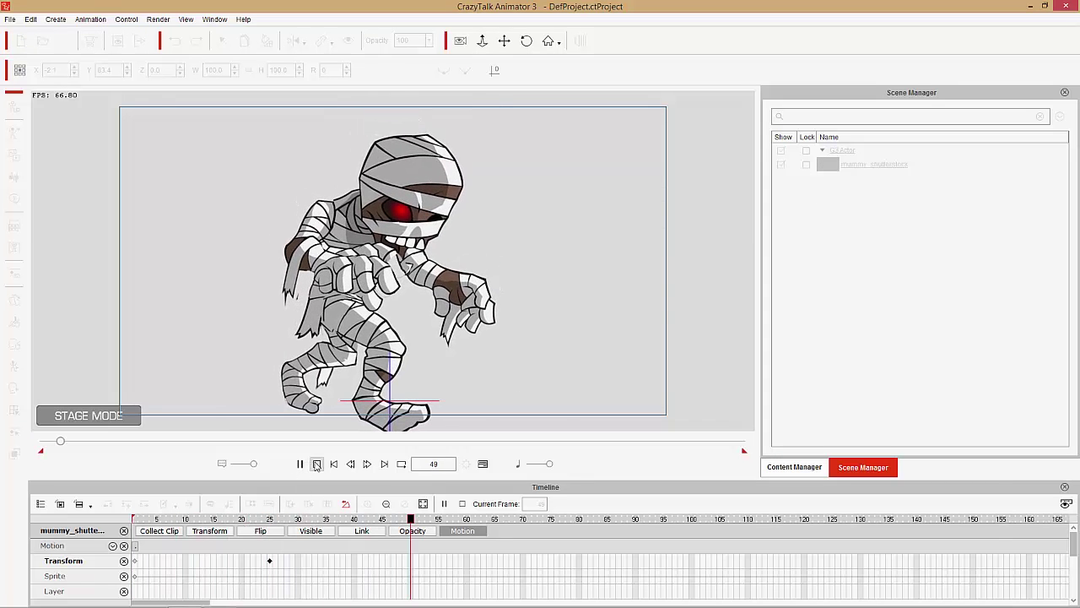
left_click(317, 463)
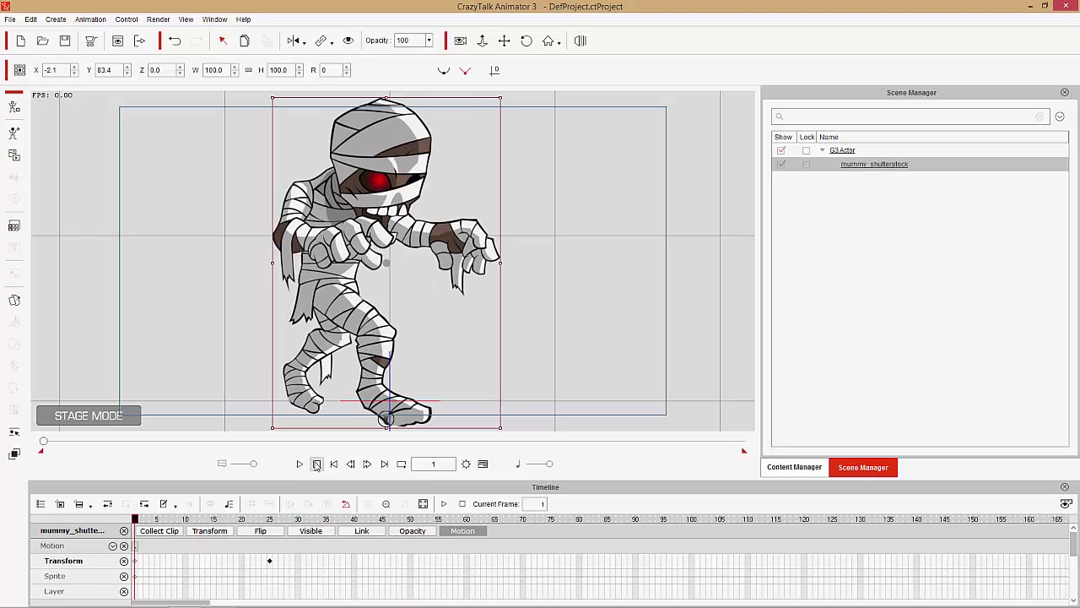